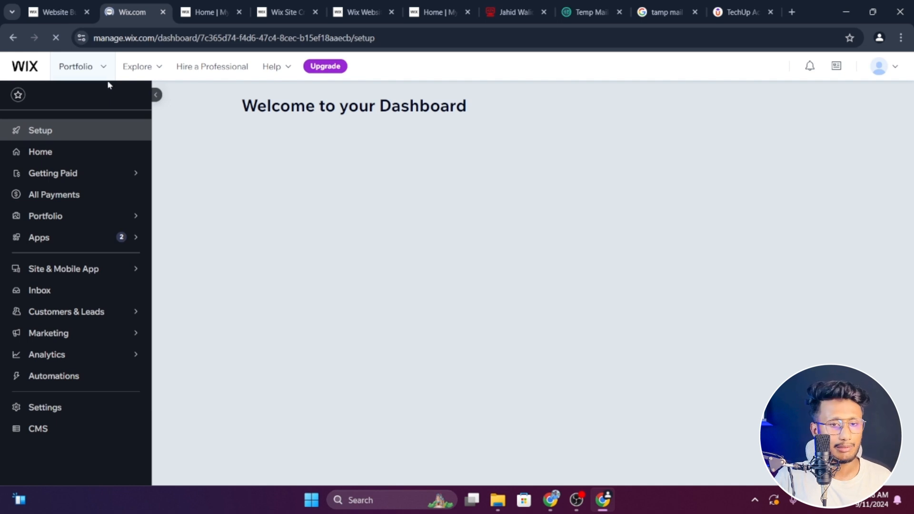
Step: Open the overview of all sites in the account
{"action": "left_click", "coordinate": [92, 72]}
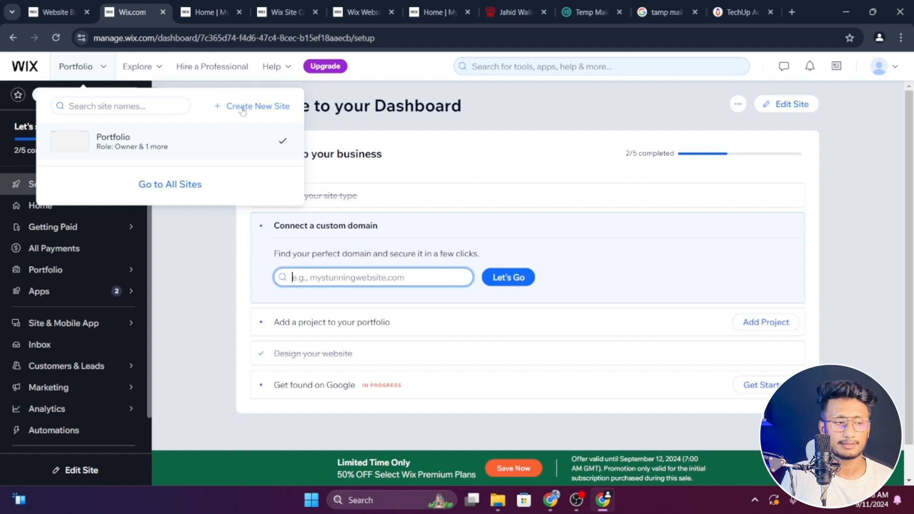
{"action": "left_click", "coordinate": [174, 190]}
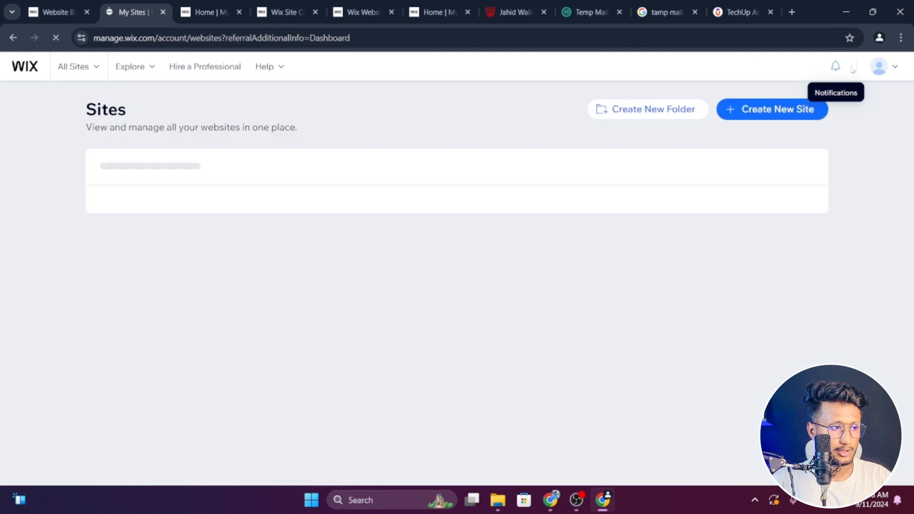
{"action": "mouse_move", "coordinate": [881, 66]}
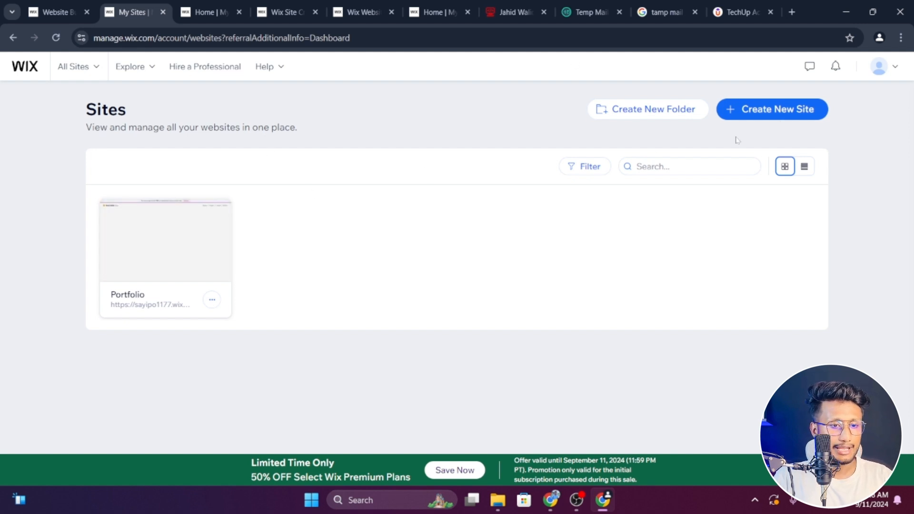
{"action": "mouse_move", "coordinate": [178, 257]}
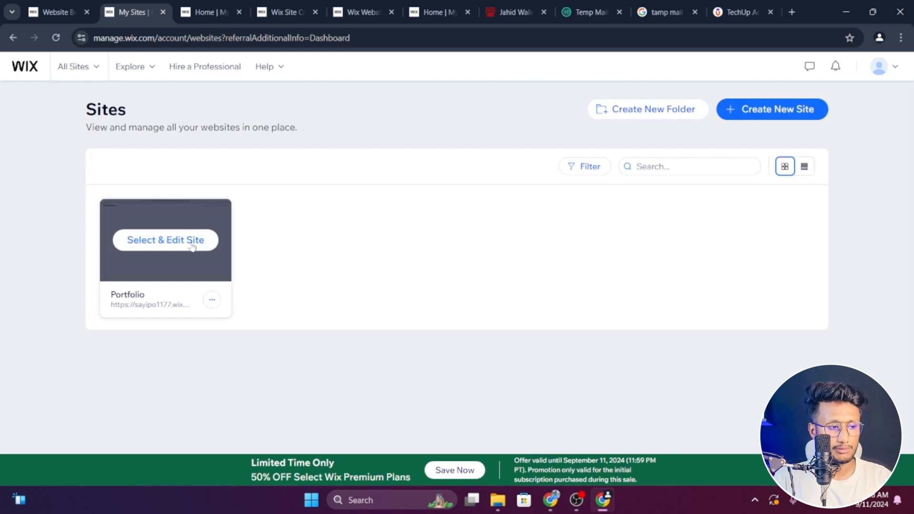
Step: Create a new site without the AI chat, choosing Creative Portfolio as the website type
{"action": "left_click", "coordinate": [762, 117]}
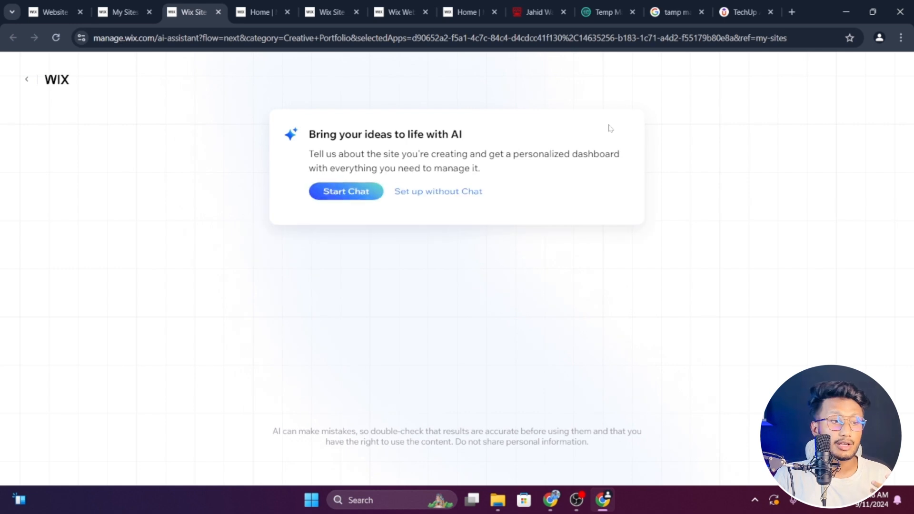
{"action": "left_click", "coordinate": [443, 199]}
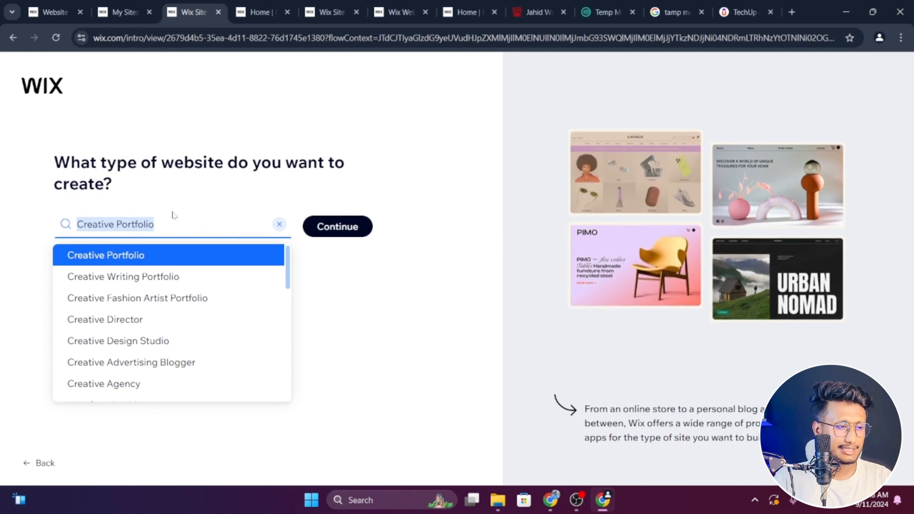
{"action": "left_click", "coordinate": [138, 255]}
{"action": "left_click", "coordinate": [325, 227]}
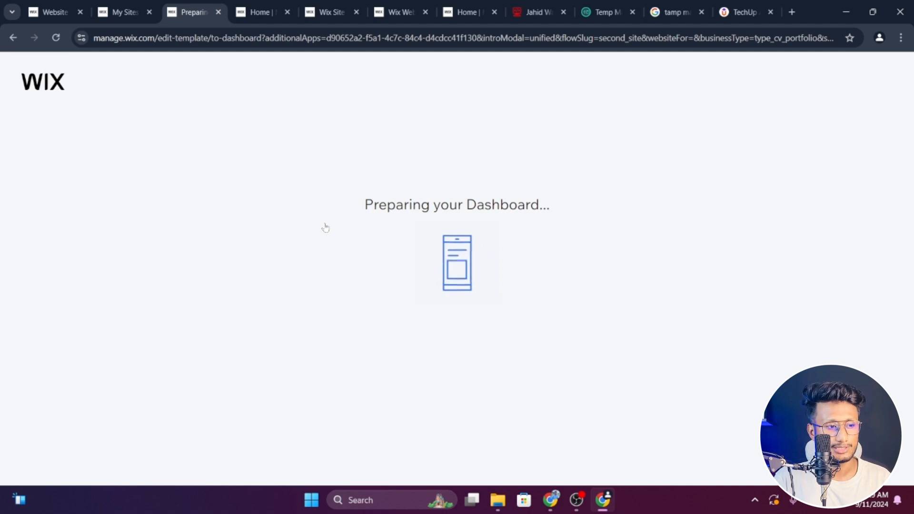
Step: Reload the sites overview and look for the newly created site
{"action": "left_click", "coordinate": [121, 11]}
{"action": "left_click", "coordinate": [55, 38]}
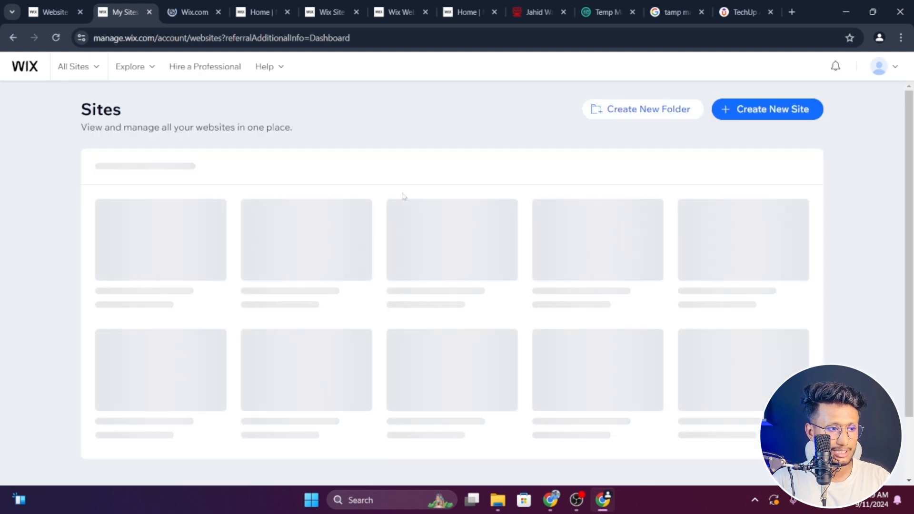
{"action": "mouse_move", "coordinate": [298, 266]}
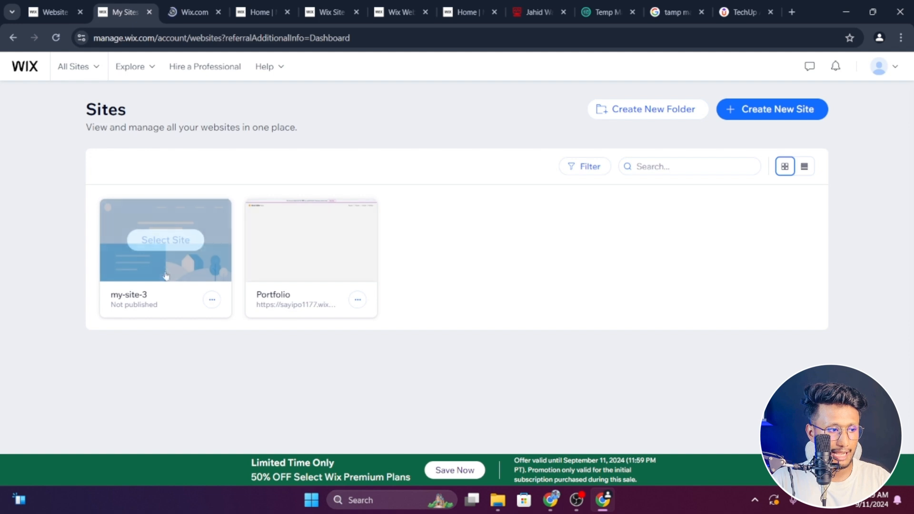
Step: Skip the website name and remaining setup questions for the new site, and choose to customize a template
{"action": "left_click", "coordinate": [190, 12]}
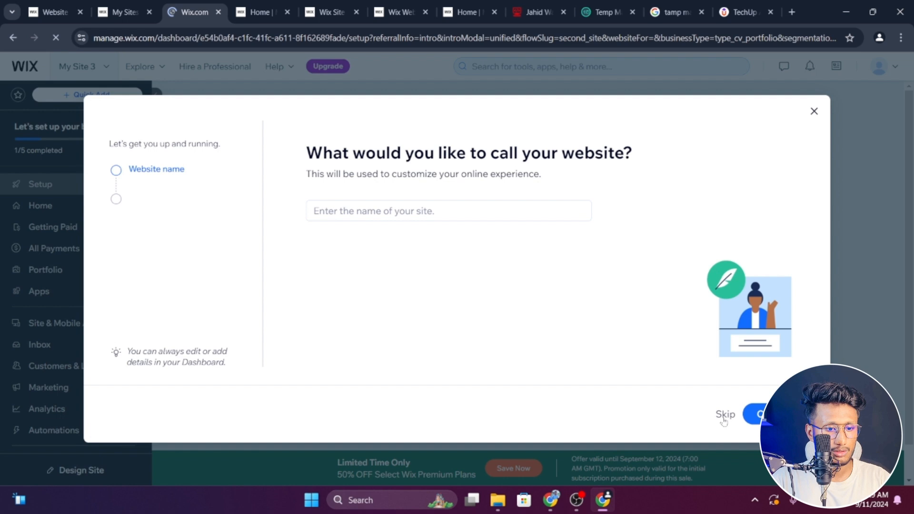
{"action": "left_click", "coordinate": [725, 415]}
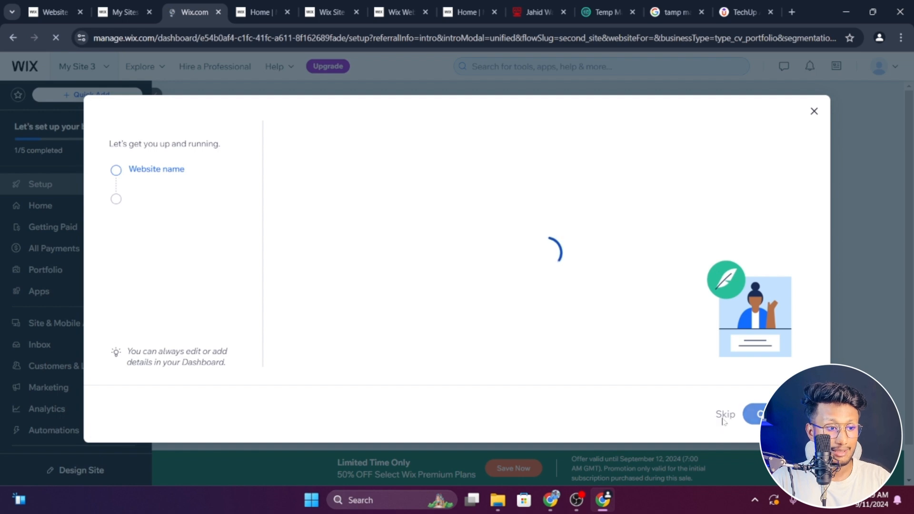
{"action": "left_click", "coordinate": [814, 113]}
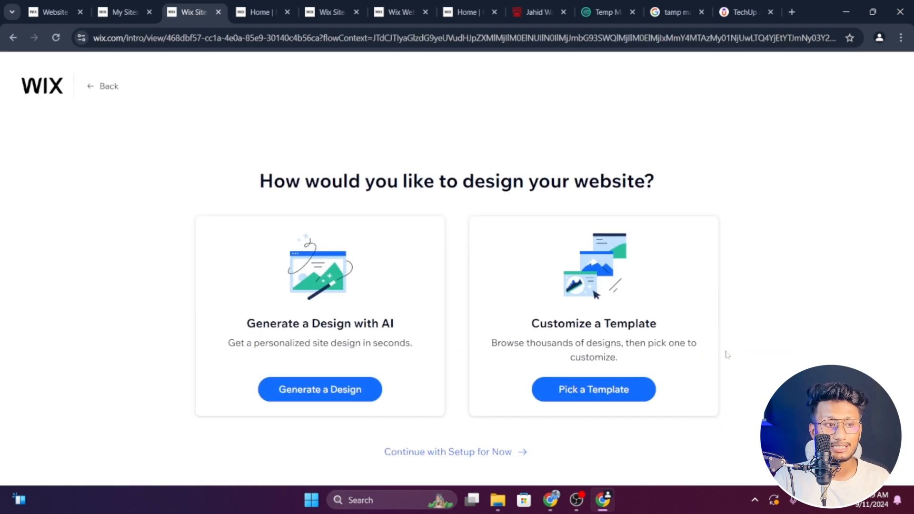
{"action": "left_click", "coordinate": [597, 391]}
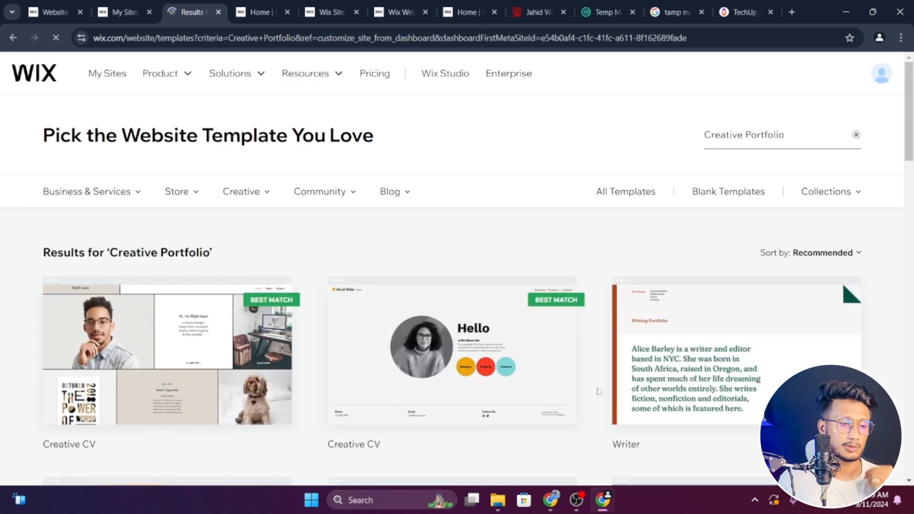
Step: Examine the designs on the first two pages of the Creative Portfolio template results
{"action": "scroll", "coordinate": [592, 365], "scroll_direction": "down", "scroll_amount": 5}
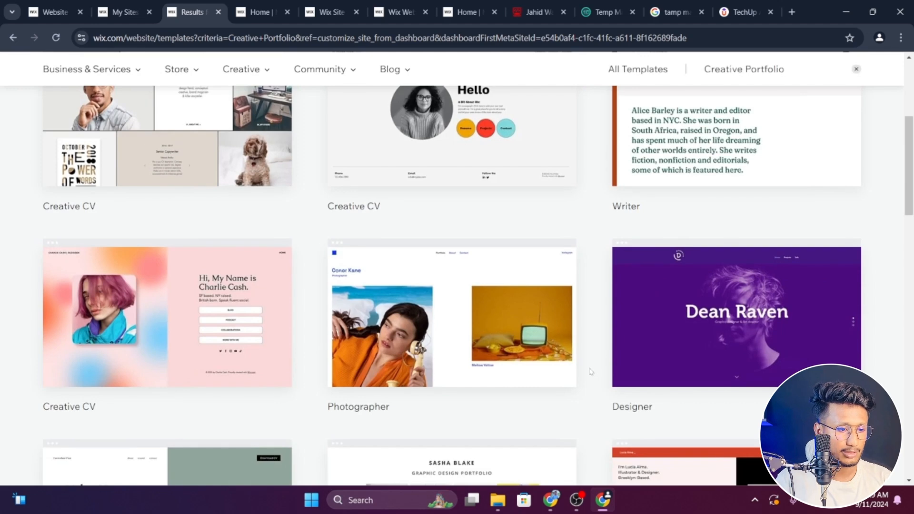
{"action": "scroll", "coordinate": [592, 372], "scroll_direction": "down", "scroll_amount": 4}
{"action": "scroll", "coordinate": [591, 372], "scroll_direction": "down", "scroll_amount": 10}
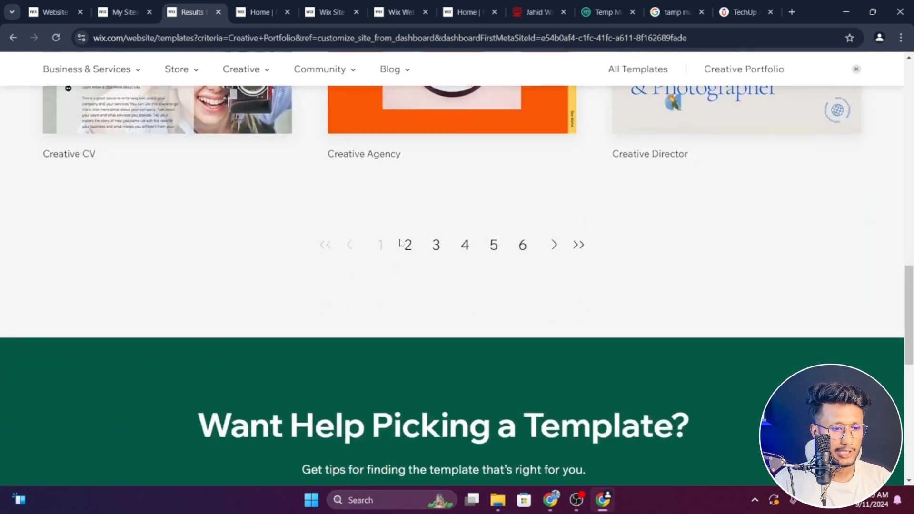
{"action": "left_click", "coordinate": [406, 244]}
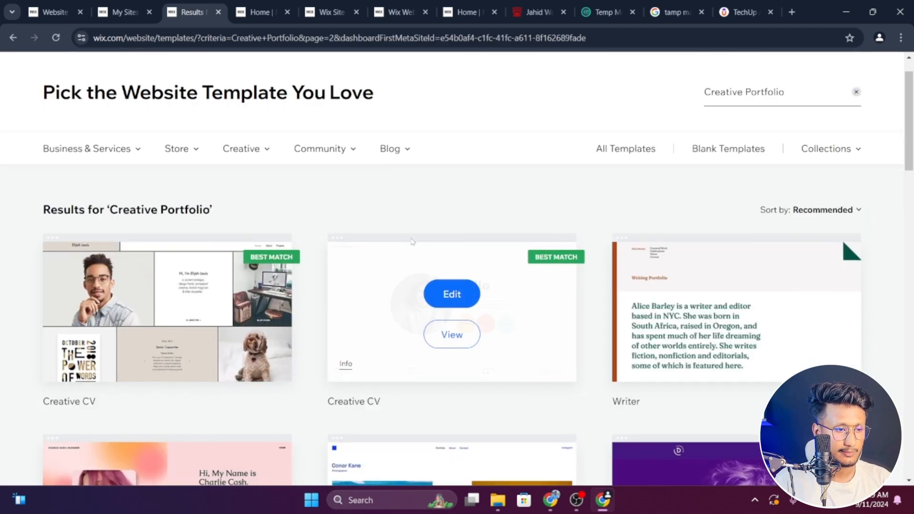
{"action": "scroll", "coordinate": [597, 139], "scroll_direction": "down", "scroll_amount": 8}
{"action": "scroll", "coordinate": [597, 140], "scroll_direction": "up", "scroll_amount": 2}
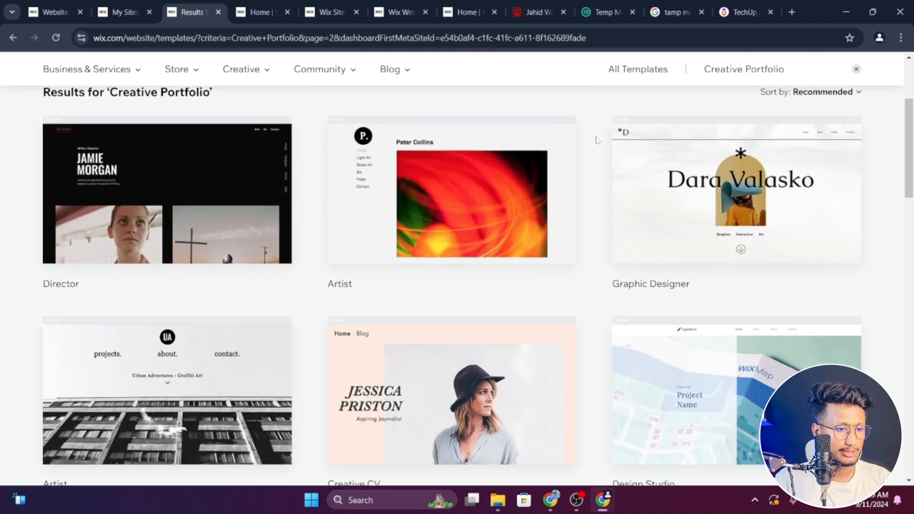
{"action": "scroll", "coordinate": [597, 140], "scroll_direction": "down", "scroll_amount": 8}
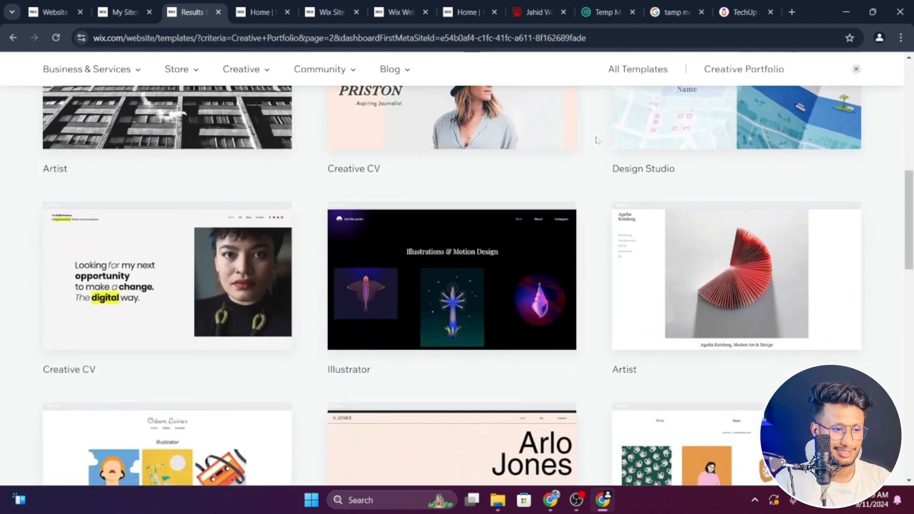
{"action": "scroll", "coordinate": [597, 140], "scroll_direction": "down", "scroll_amount": 4}
{"action": "scroll", "coordinate": [597, 140], "scroll_direction": "up", "scroll_amount": 9}
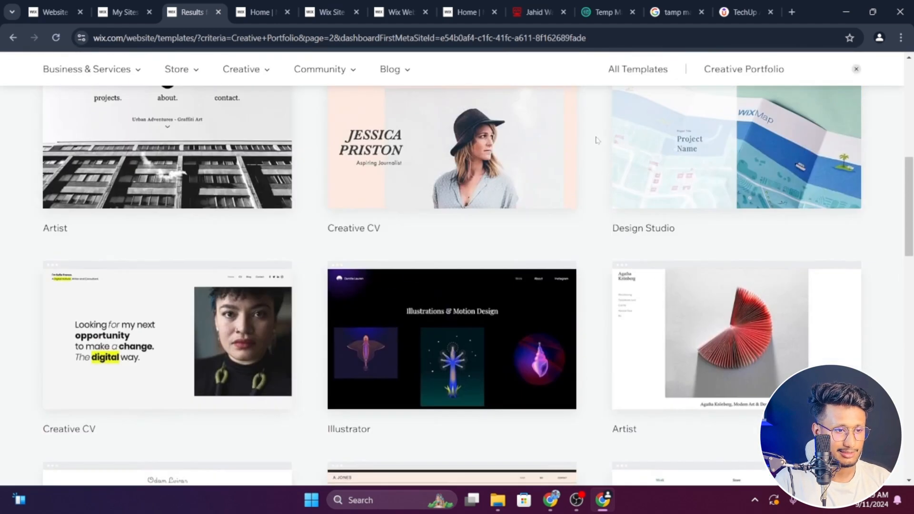
{"action": "scroll", "coordinate": [597, 140], "scroll_direction": "up", "scroll_amount": 5}
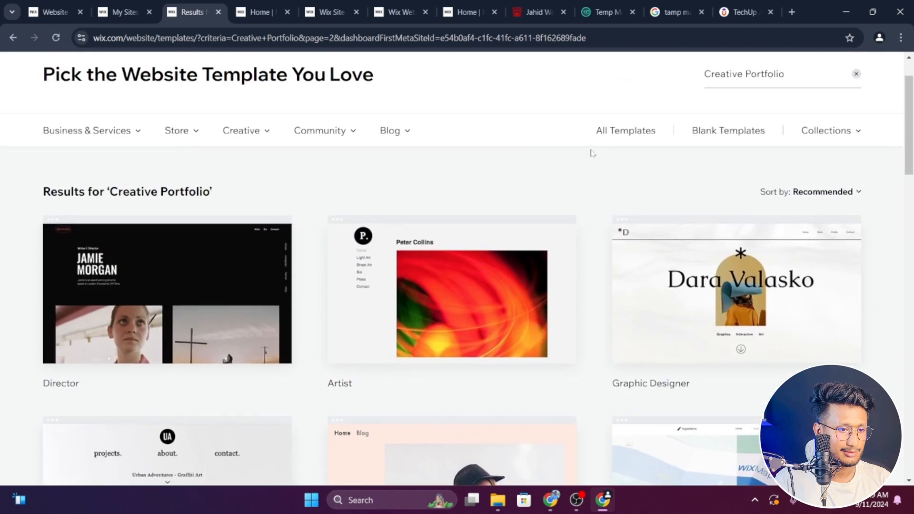
{"action": "scroll", "coordinate": [461, 277], "scroll_direction": "down", "scroll_amount": 19}
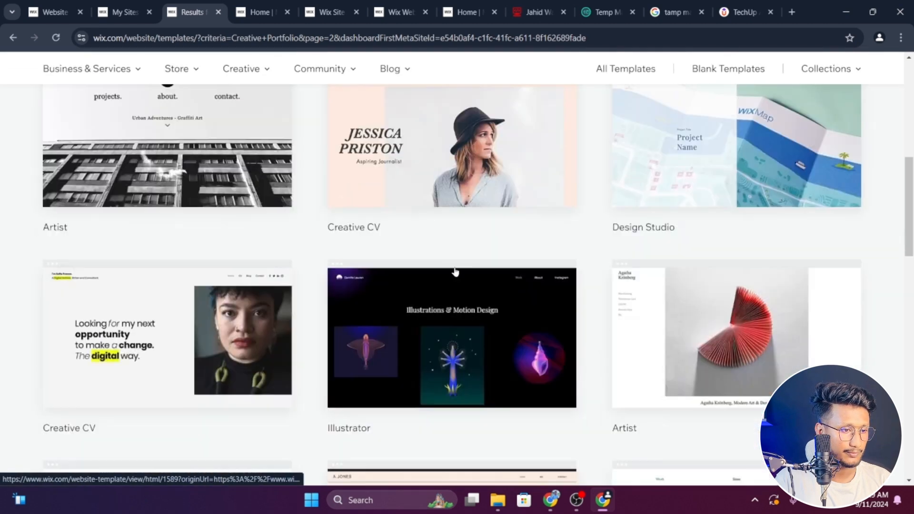
{"action": "scroll", "coordinate": [460, 277], "scroll_direction": "down", "scroll_amount": 1}
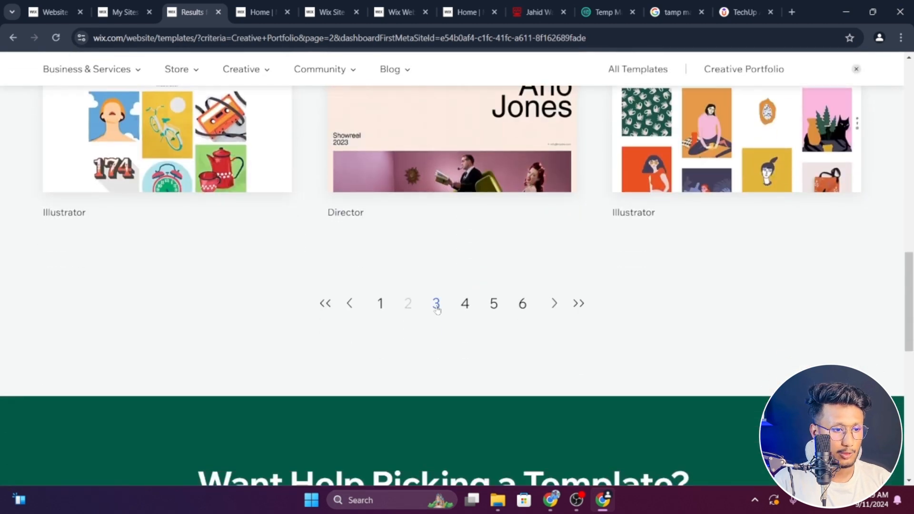
Step: Browse page 3 of the template results and open its Graphic Designer template for editing
{"action": "left_click", "coordinate": [436, 304]}
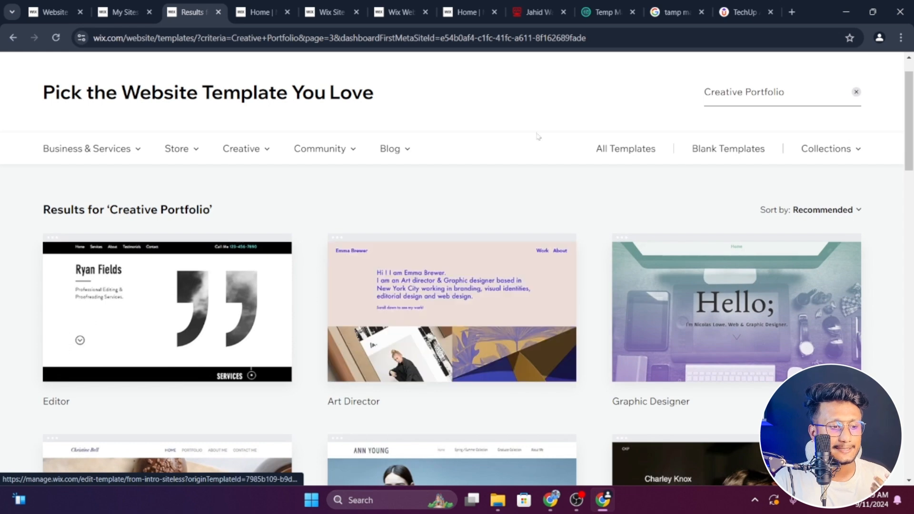
{"action": "scroll", "coordinate": [555, 165], "scroll_direction": "down", "scroll_amount": 6}
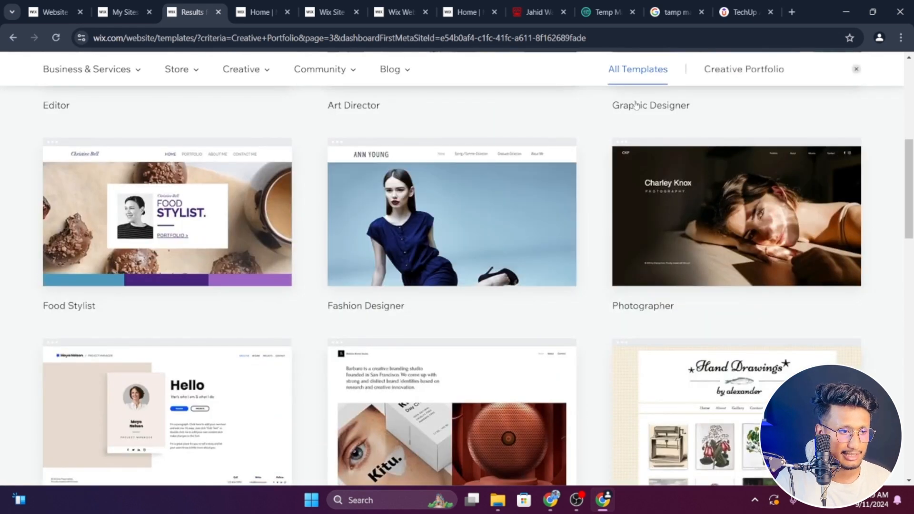
{"action": "scroll", "coordinate": [671, 243], "scroll_direction": "down", "scroll_amount": 7}
{"action": "scroll", "coordinate": [714, 286], "scroll_direction": "up", "scroll_amount": 5}
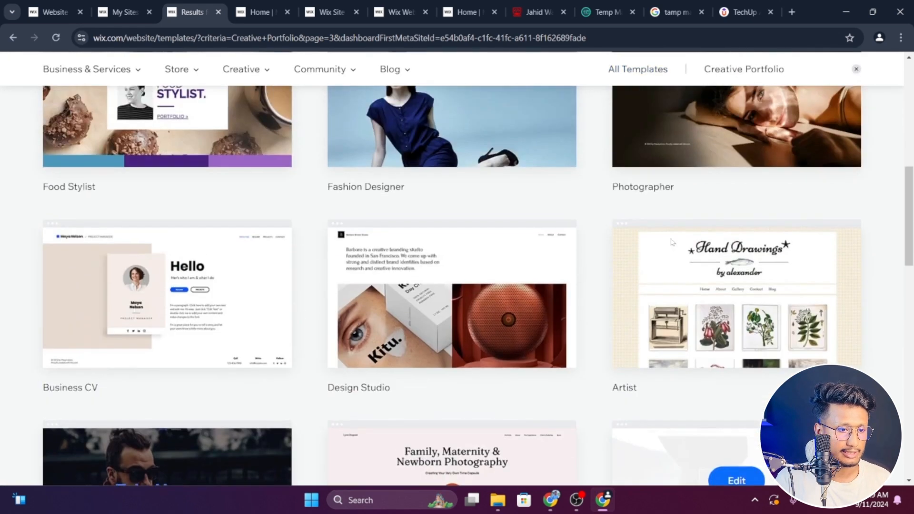
{"action": "scroll", "coordinate": [714, 285], "scroll_direction": "down", "scroll_amount": 5}
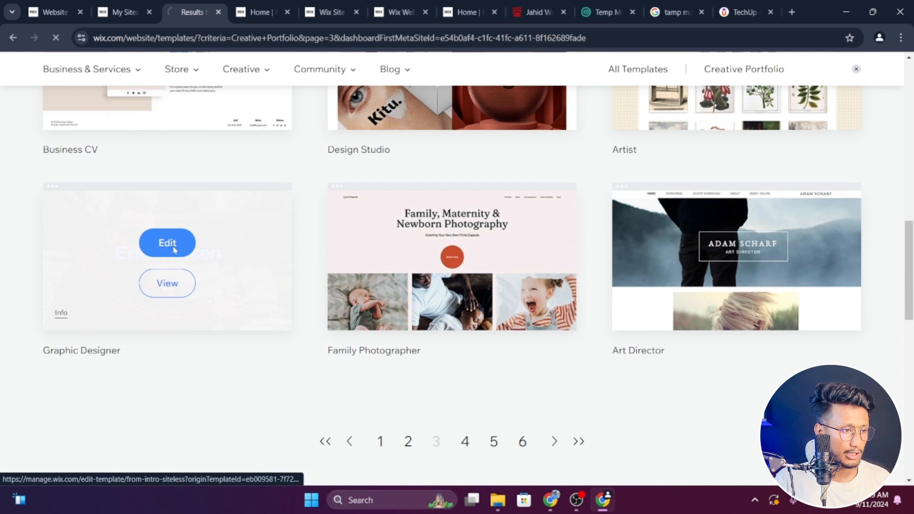
{"action": "left_click", "coordinate": [174, 250]}
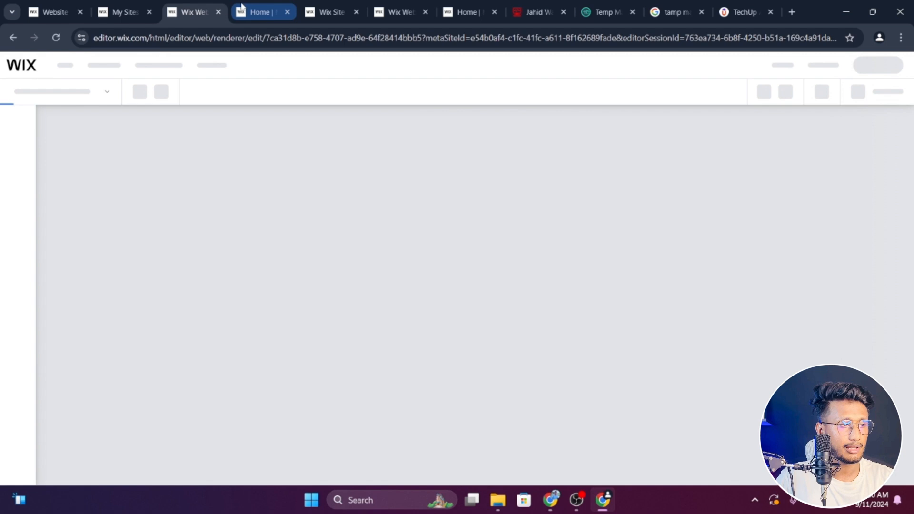
Step: Check the published portfolio site, and move the new site's editor tab ahead of the My Sites tab
{"action": "left_click", "coordinate": [257, 11]}
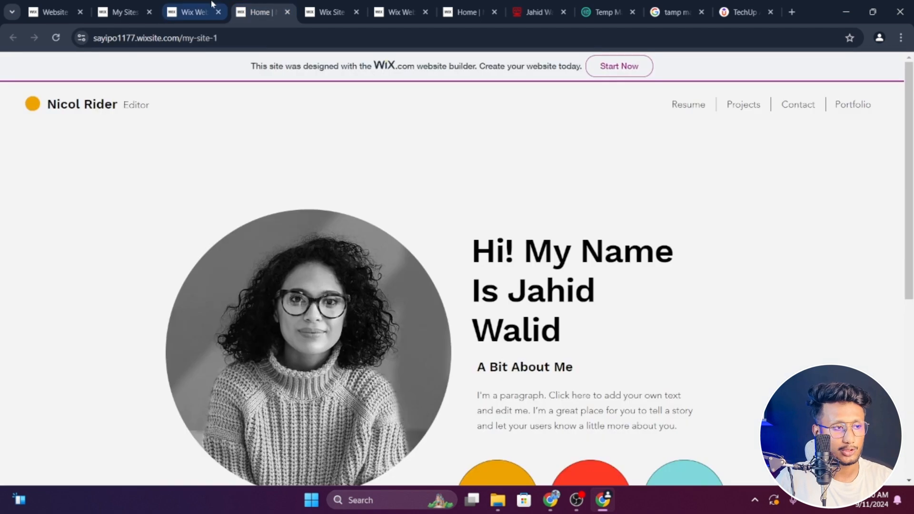
{"action": "left_click", "coordinate": [208, 4]}
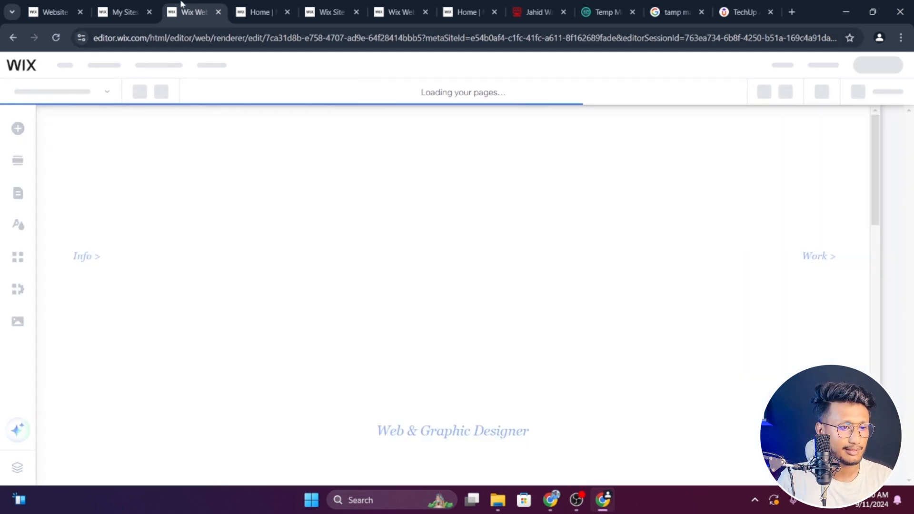
{"action": "left_click", "coordinate": [121, 12]}
{"action": "left_click", "coordinate": [175, 5]}
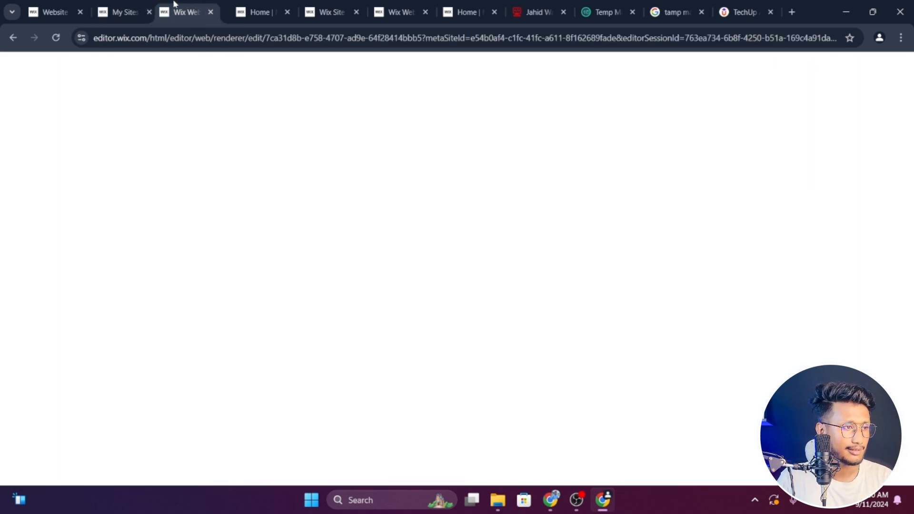
{"action": "left_click_drag", "start_coordinate": [175, 6], "coordinate": [116, 7]}
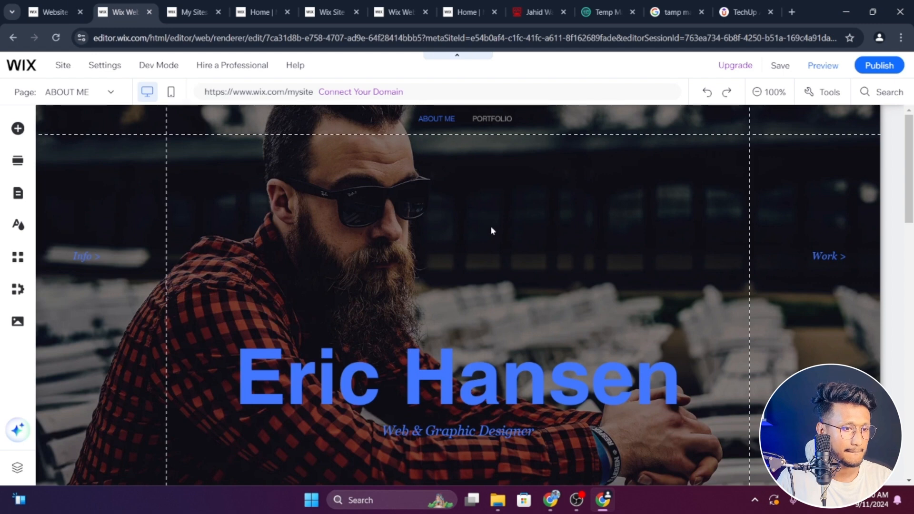
Step: Name the site Portfolio 2, enter dfsdfsdfsdfsdf as the site details, and generate AI site text for the Creative Portfolio
{"action": "key", "text": "ctrl+minus"}
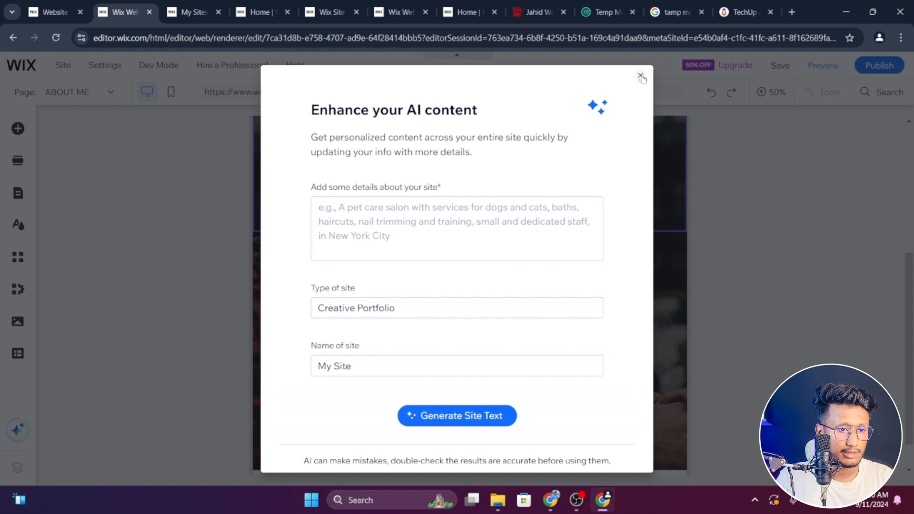
{"action": "left_click", "coordinate": [384, 366]}
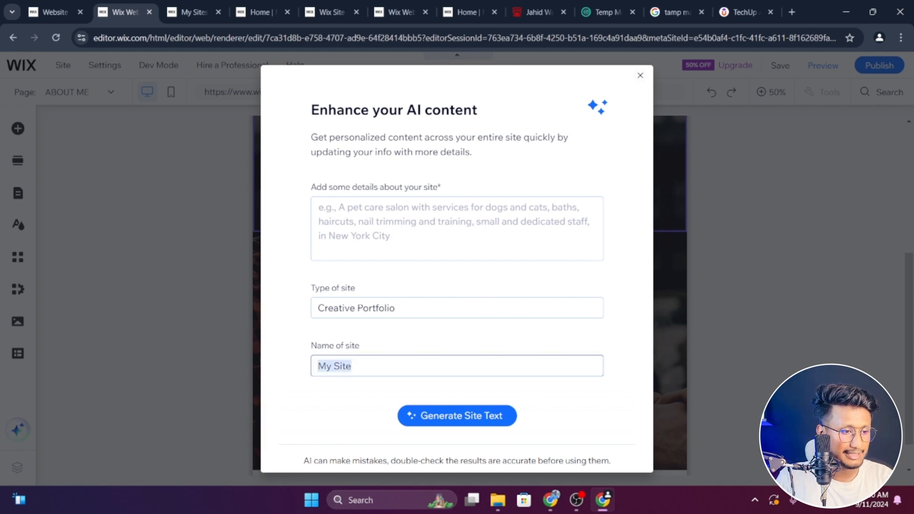
{"action": "key", "text": "BackSpace"}
{"action": "type", "text": "Portfolio 2"}
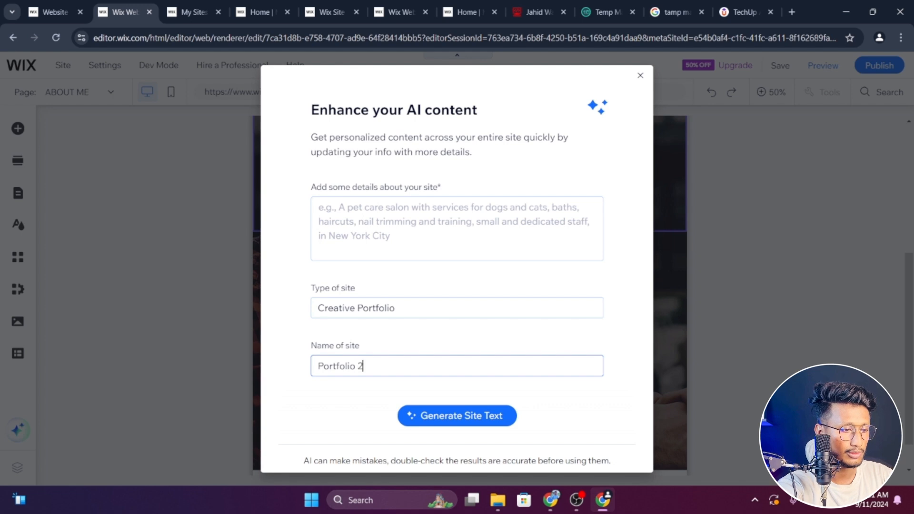
{"action": "left_click", "coordinate": [403, 225]}
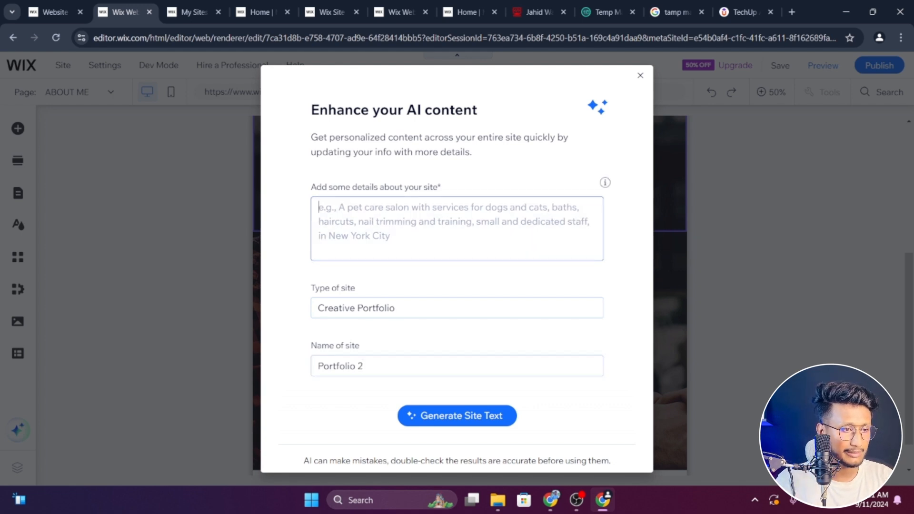
{"action": "type", "text": "dfsdfsdfsdfsdf"}
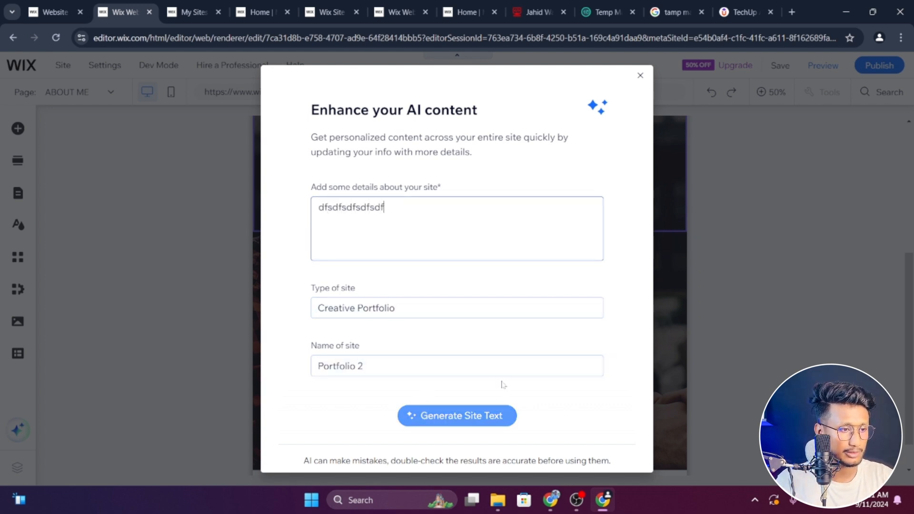
{"action": "left_click", "coordinate": [470, 414]}
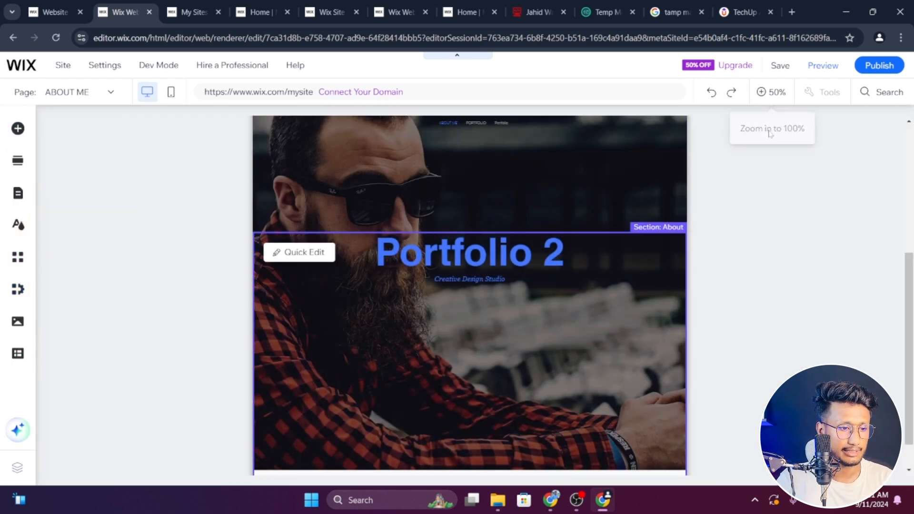
Step: Review the generated text on the About Me page, from the header menu down through the About section to the footer
{"action": "scroll", "coordinate": [504, 204], "scroll_direction": "down", "scroll_amount": 6}
{"action": "scroll", "coordinate": [502, 208], "scroll_direction": "up", "scroll_amount": 4}
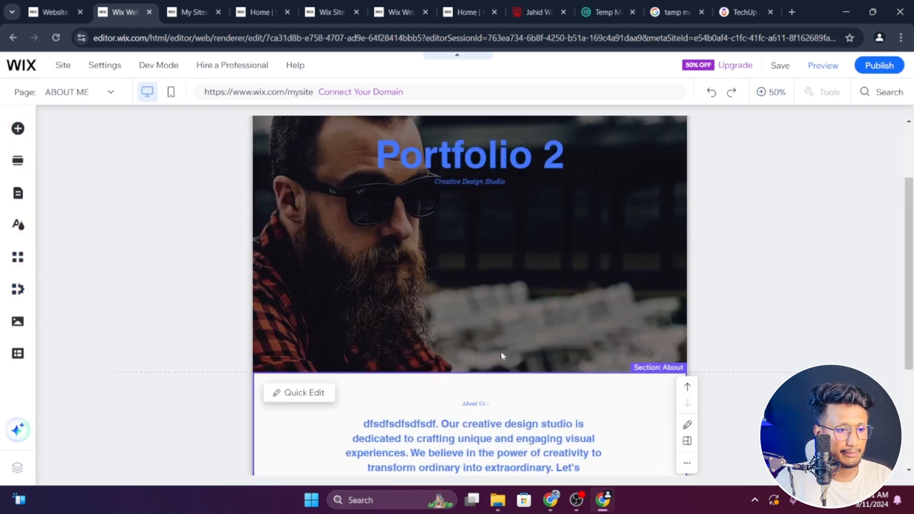
{"action": "scroll", "coordinate": [501, 351], "scroll_direction": "up", "scroll_amount": 2}
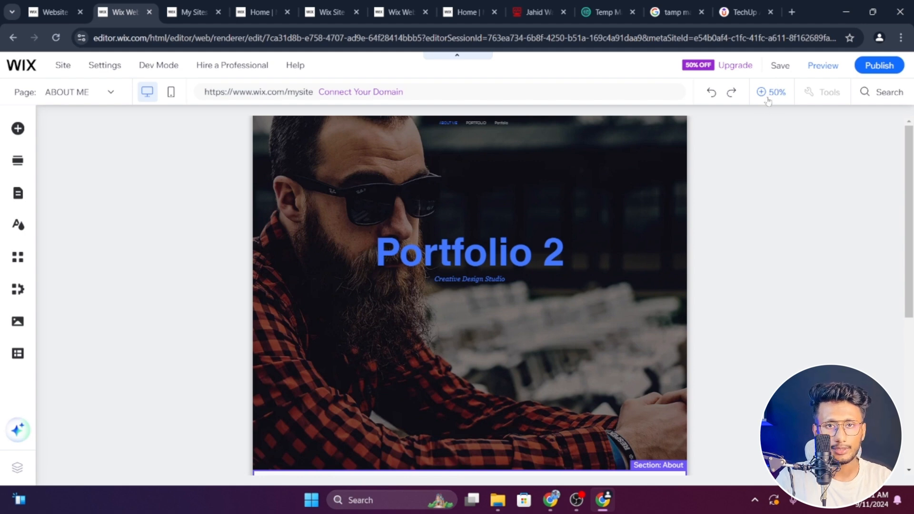
{"action": "left_click", "coordinate": [768, 95]}
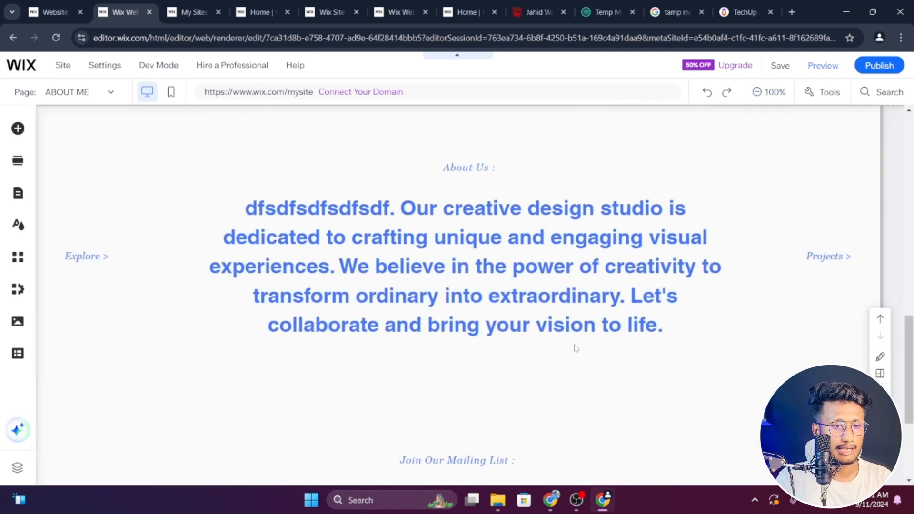
{"action": "scroll", "coordinate": [552, 168], "scroll_direction": "up", "scroll_amount": 5}
{"action": "scroll", "coordinate": [553, 167], "scroll_direction": "up", "scroll_amount": 4}
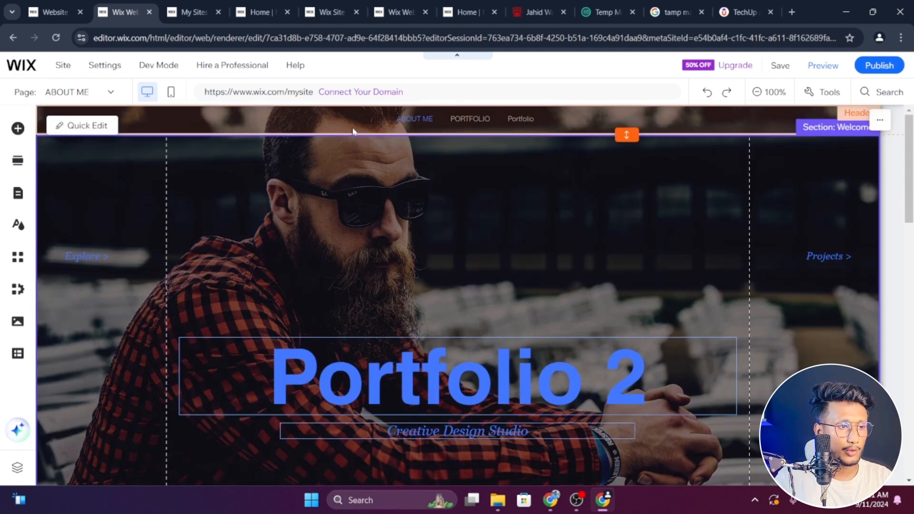
{"action": "left_click", "coordinate": [419, 118]}
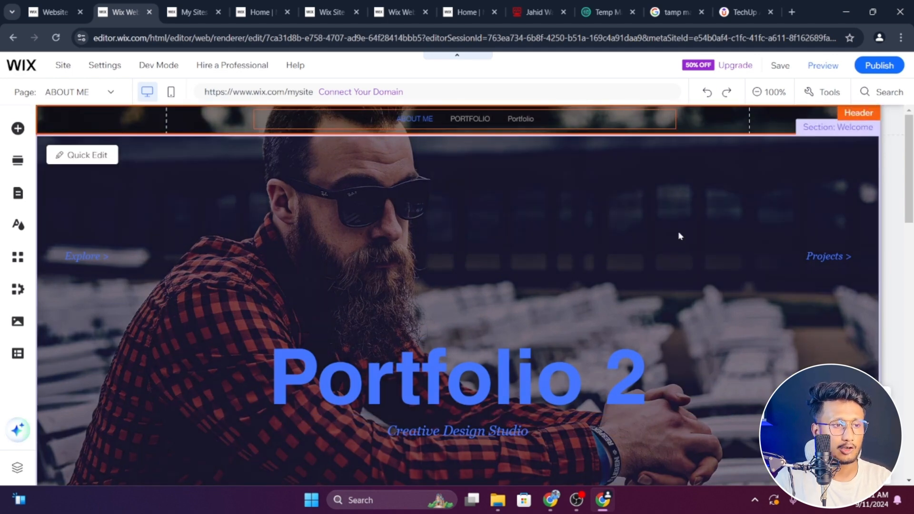
{"action": "scroll", "coordinate": [579, 217], "scroll_direction": "down", "scroll_amount": 10}
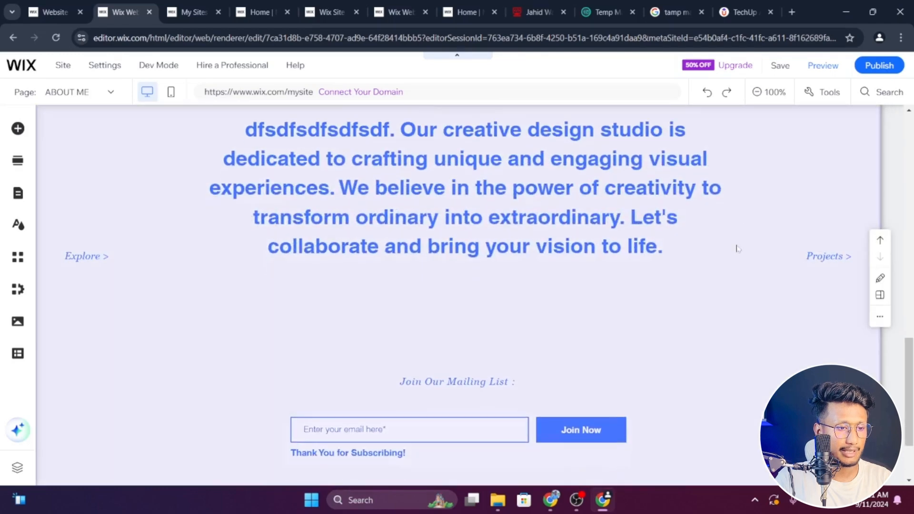
{"action": "scroll", "coordinate": [737, 248], "scroll_direction": "down", "scroll_amount": 2}
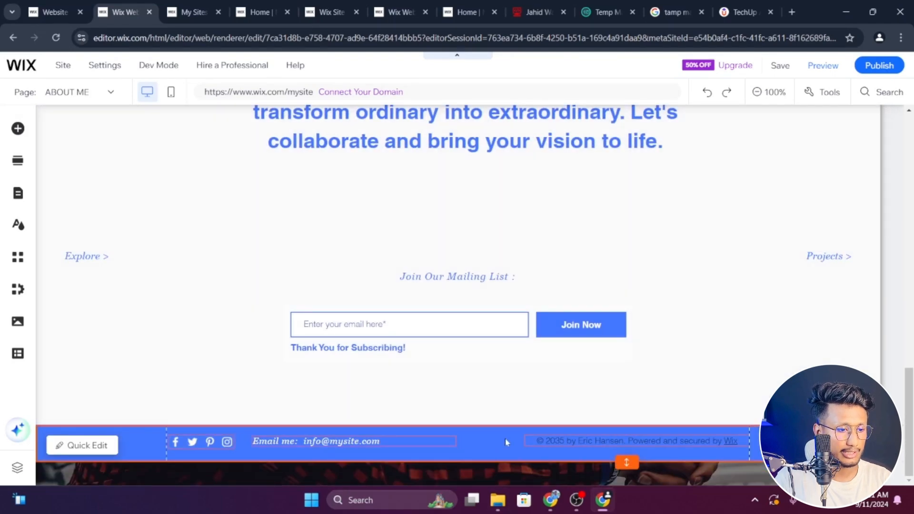
{"action": "scroll", "coordinate": [509, 339], "scroll_direction": "up", "scroll_amount": 12}
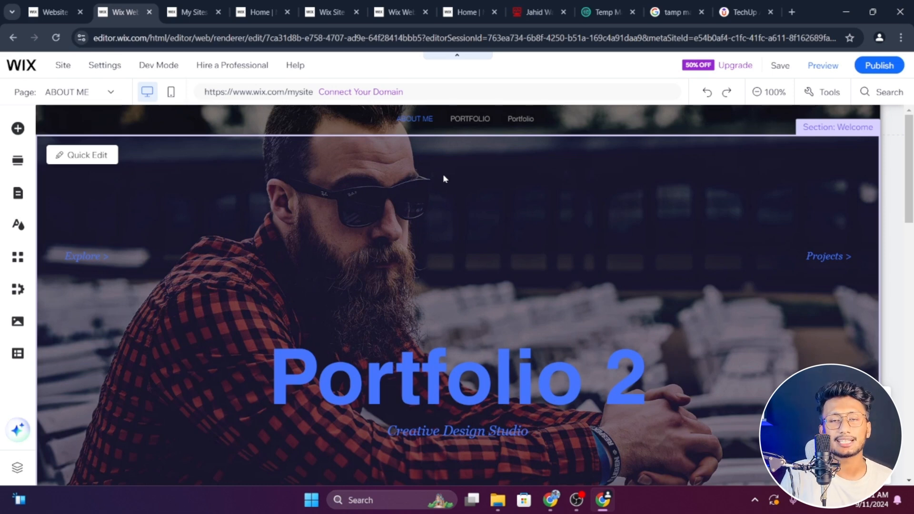
Step: Switch to the developer's reference portfolio website and examine its project, skill, services and introduction sections
{"action": "left_click", "coordinate": [533, 12]}
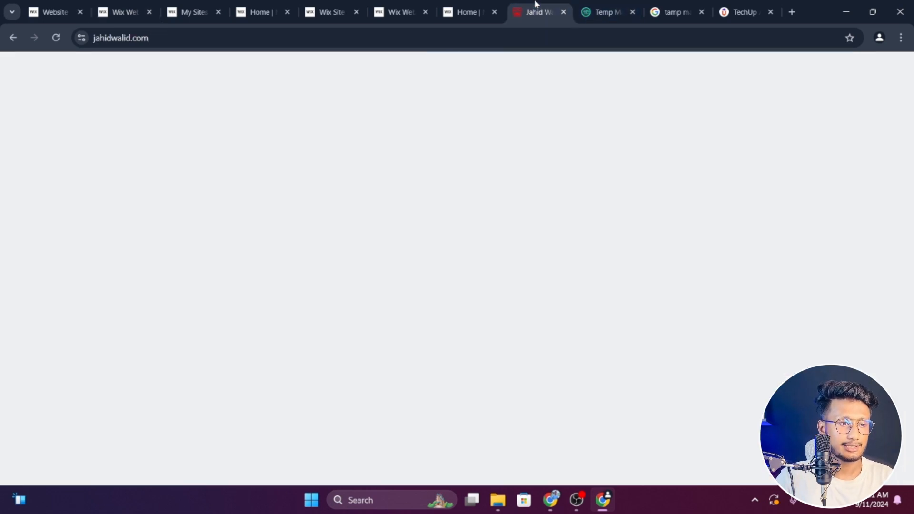
{"action": "scroll", "coordinate": [592, 184], "scroll_direction": "up", "scroll_amount": 2}
{"action": "scroll", "coordinate": [298, 221], "scroll_direction": "down", "scroll_amount": 5}
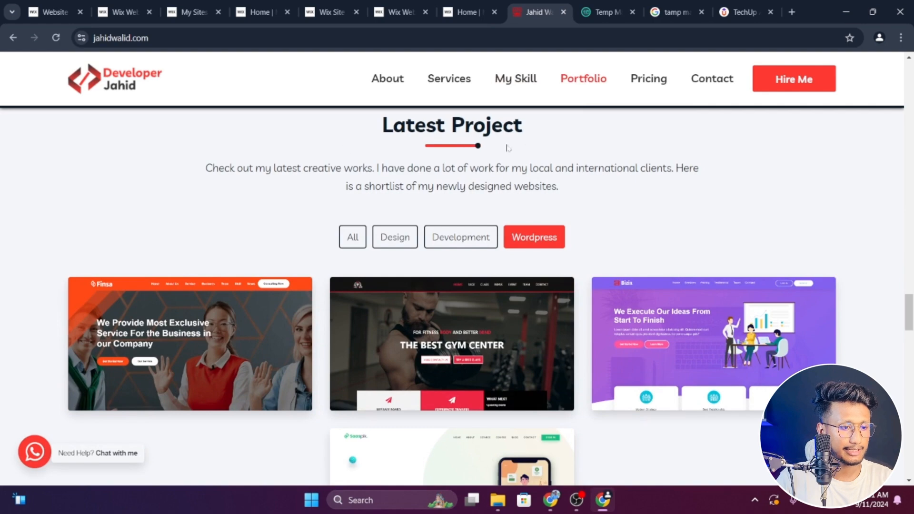
{"action": "scroll", "coordinate": [737, 227], "scroll_direction": "up", "scroll_amount": 9}
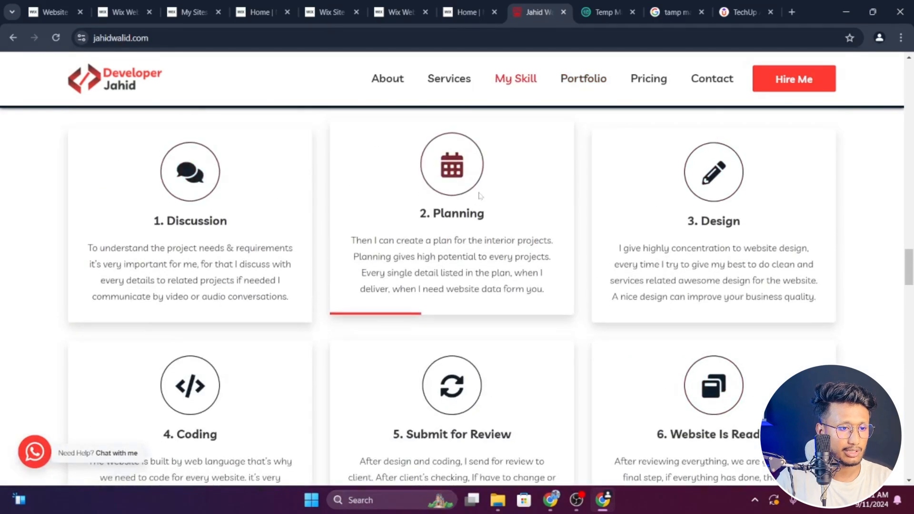
{"action": "scroll", "coordinate": [480, 196], "scroll_direction": "up", "scroll_amount": 3}
{"action": "scroll", "coordinate": [429, 214], "scroll_direction": "down", "scroll_amount": 3}
{"action": "scroll", "coordinate": [323, 252], "scroll_direction": "up", "scroll_amount": 12}
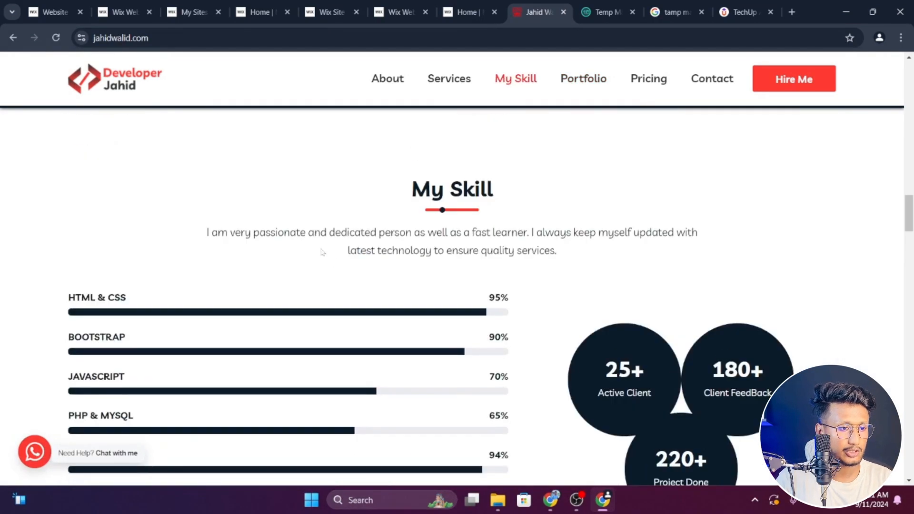
{"action": "scroll", "coordinate": [323, 253], "scroll_direction": "up", "scroll_amount": 10}
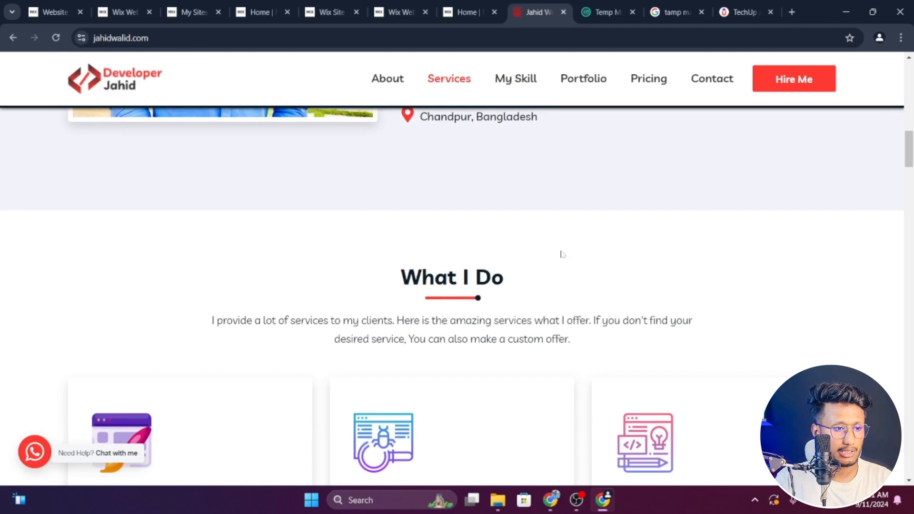
{"action": "scroll", "coordinate": [562, 255], "scroll_direction": "up", "scroll_amount": 10}
{"action": "scroll", "coordinate": [605, 276], "scroll_direction": "down", "scroll_amount": 3}
{"action": "scroll", "coordinate": [571, 313], "scroll_direction": "up", "scroll_amount": 4}
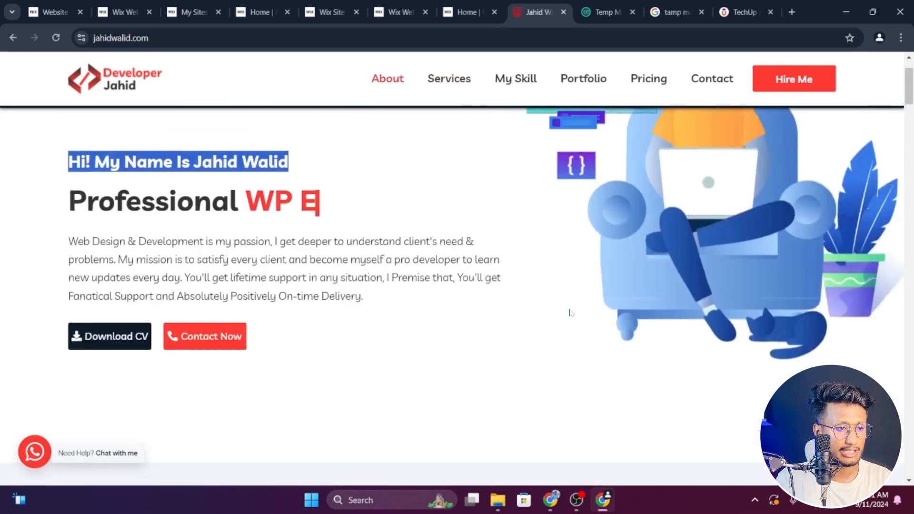
{"action": "scroll", "coordinate": [571, 313], "scroll_direction": "up", "scroll_amount": 2}
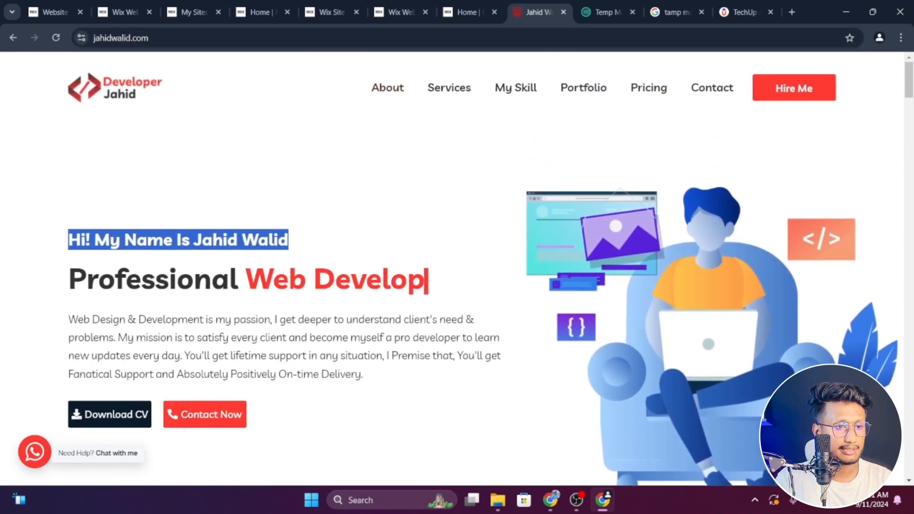
Step: Switch to the TechUp Academy website and examine its home page from the hero section to the footer
{"action": "left_click", "coordinate": [739, 12]}
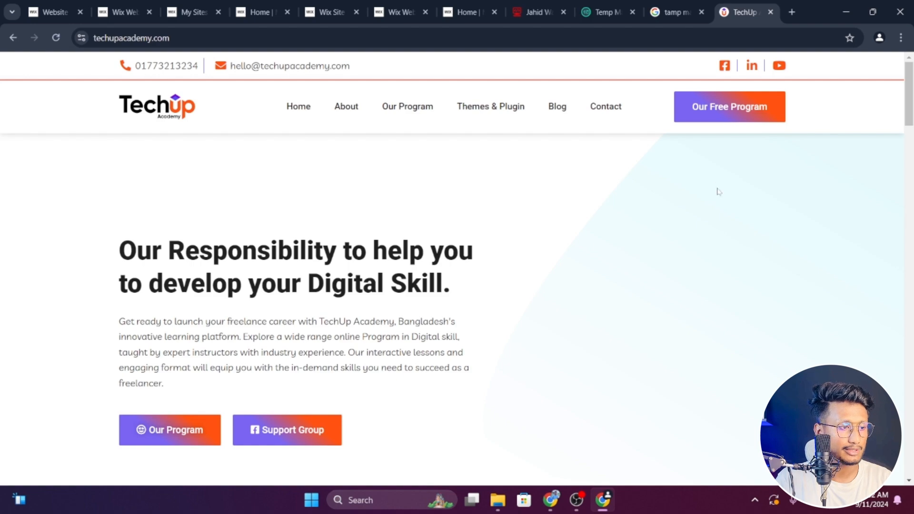
{"action": "scroll", "coordinate": [719, 195], "scroll_direction": "down", "scroll_amount": 10}
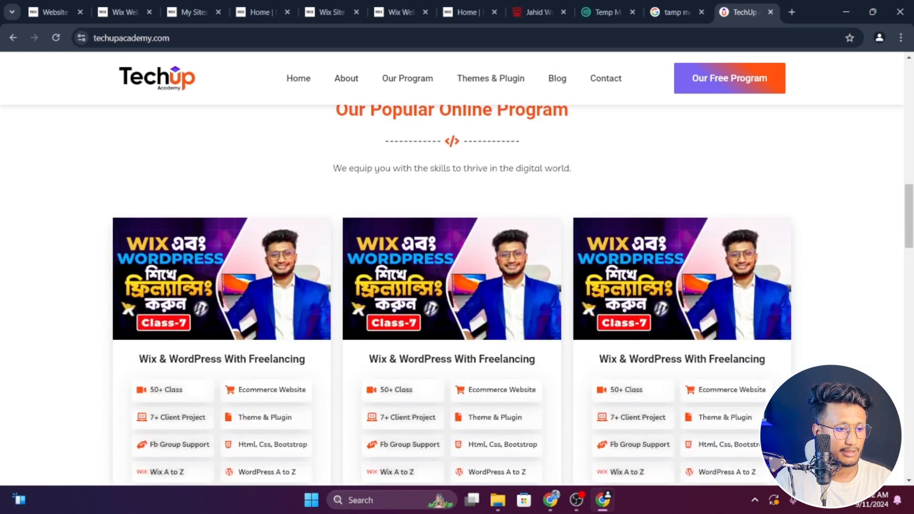
{"action": "scroll", "coordinate": [457, 295], "scroll_direction": "down", "scroll_amount": 12}
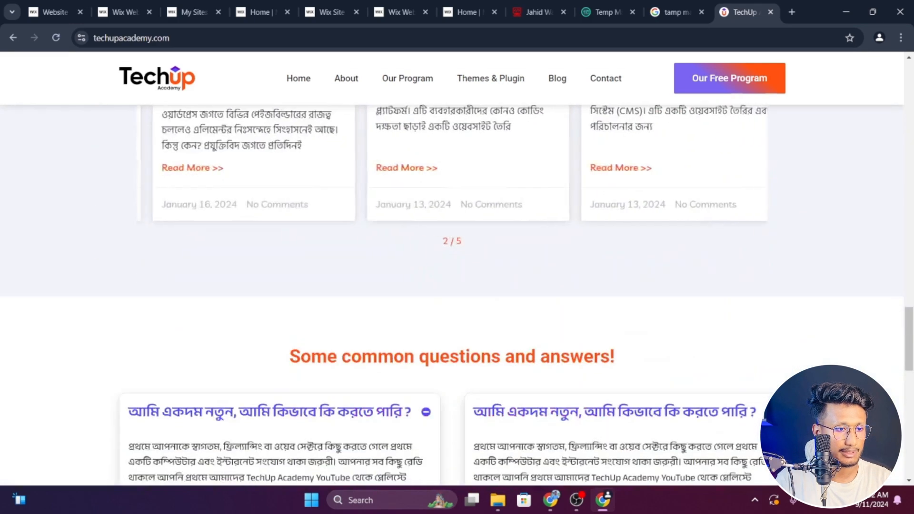
{"action": "scroll", "coordinate": [590, 164], "scroll_direction": "down", "scroll_amount": 10}
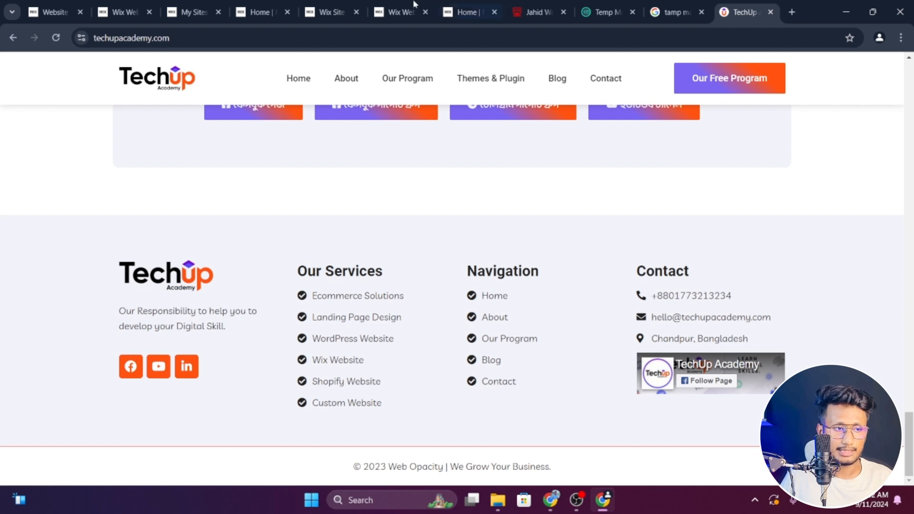
Step: Look through the open browser tabs for the earlier portfolio's published pages and its editor
{"action": "left_click", "coordinate": [243, 4]}
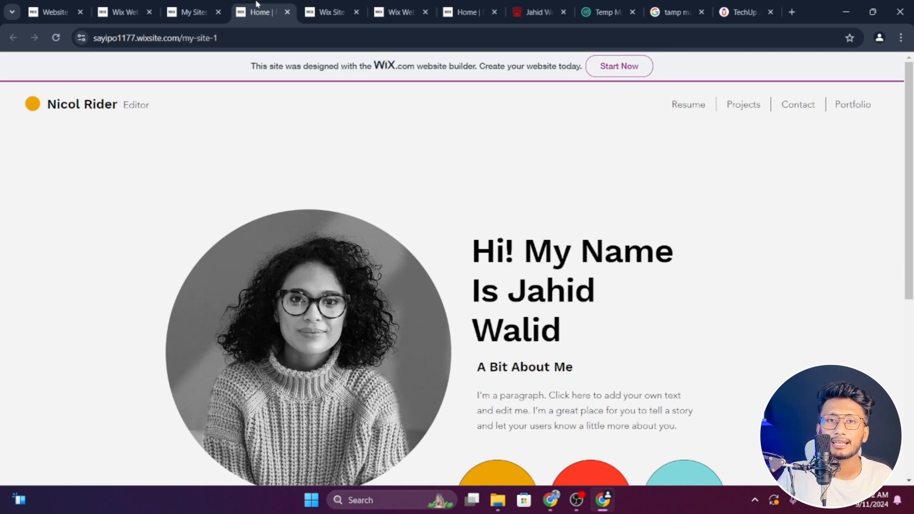
{"action": "left_click", "coordinate": [333, 6]}
{"action": "left_click", "coordinate": [280, 6]}
{"action": "left_click", "coordinate": [194, 6]}
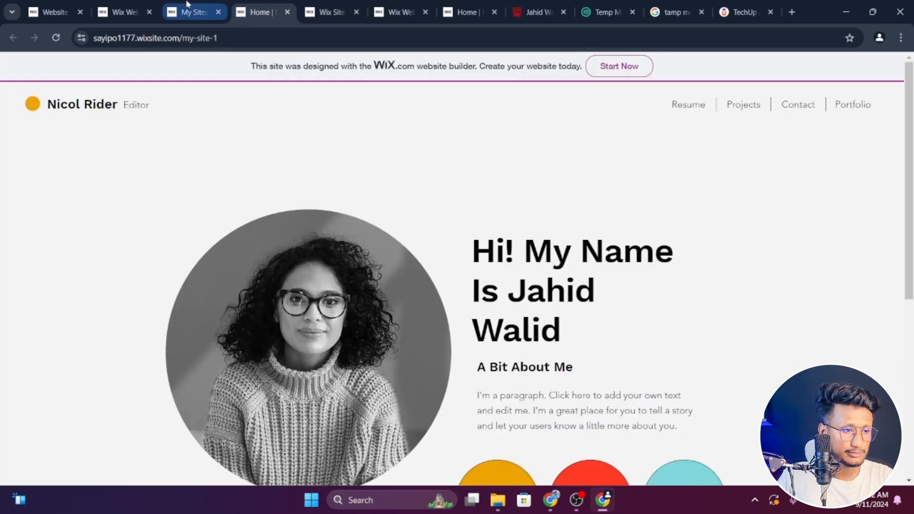
{"action": "left_click", "coordinate": [324, 6]}
{"action": "left_click", "coordinate": [395, 6]}
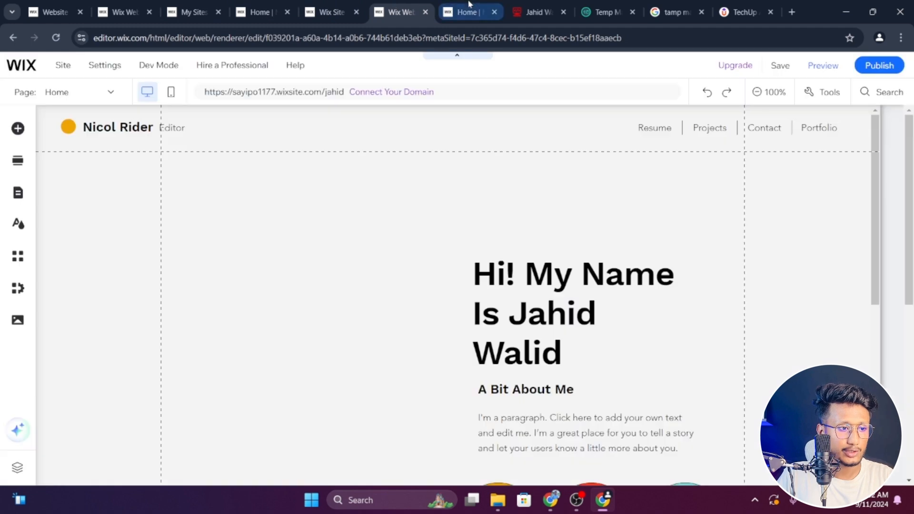
{"action": "left_click", "coordinate": [471, 6]}
{"action": "left_click", "coordinate": [403, 7]}
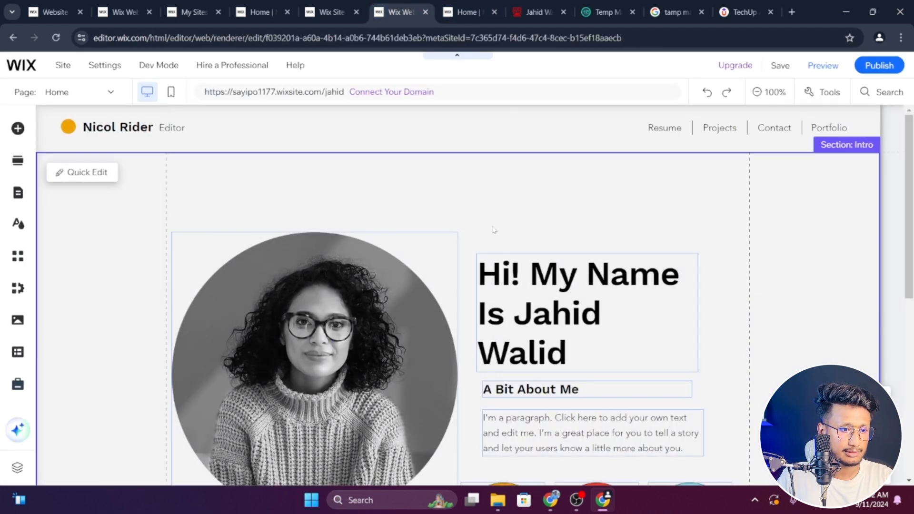
{"action": "left_click", "coordinate": [499, 224]}
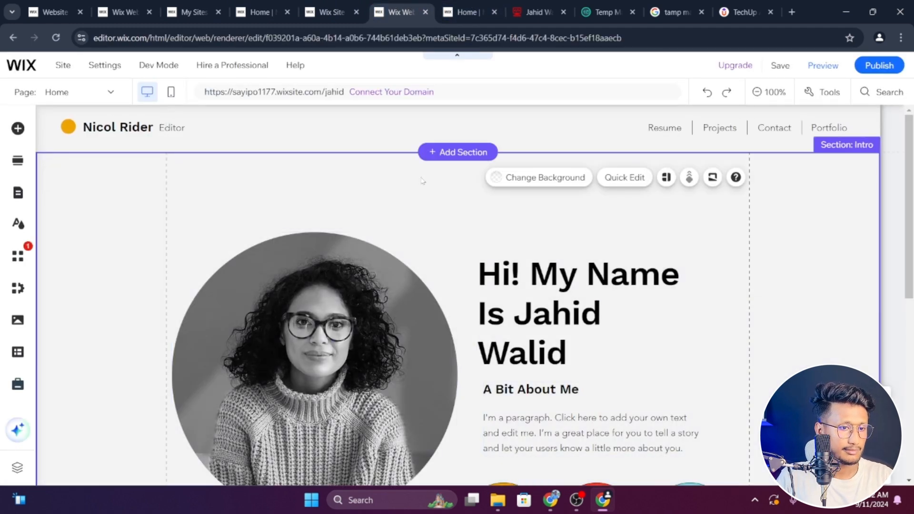
Step: Close the earlier portfolio's editor tab and both its published Home page tabs, and return to the Portfolio 2 editor
{"action": "left_click", "coordinate": [426, 13]}
{"action": "left_click", "coordinate": [336, 11]}
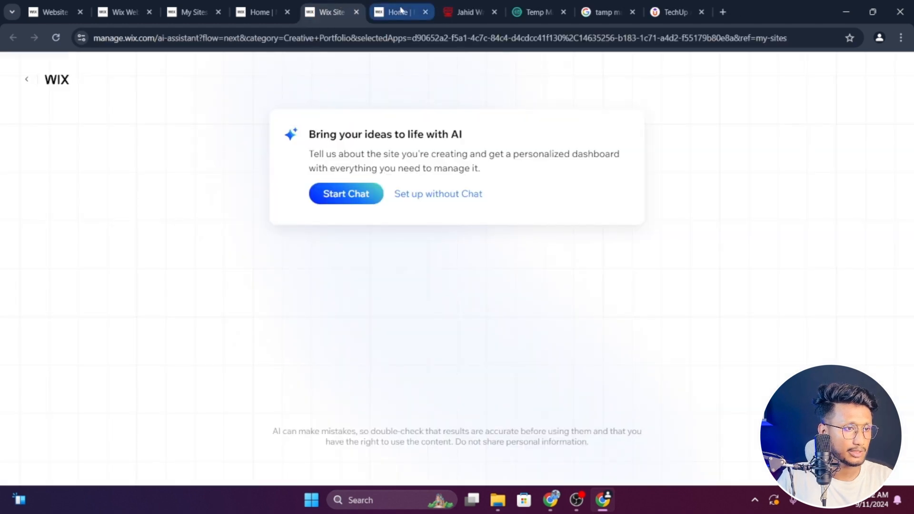
{"action": "left_click", "coordinate": [401, 11]}
{"action": "left_click", "coordinate": [426, 12]}
{"action": "left_click", "coordinate": [333, 12]}
{"action": "left_click", "coordinate": [248, 7]}
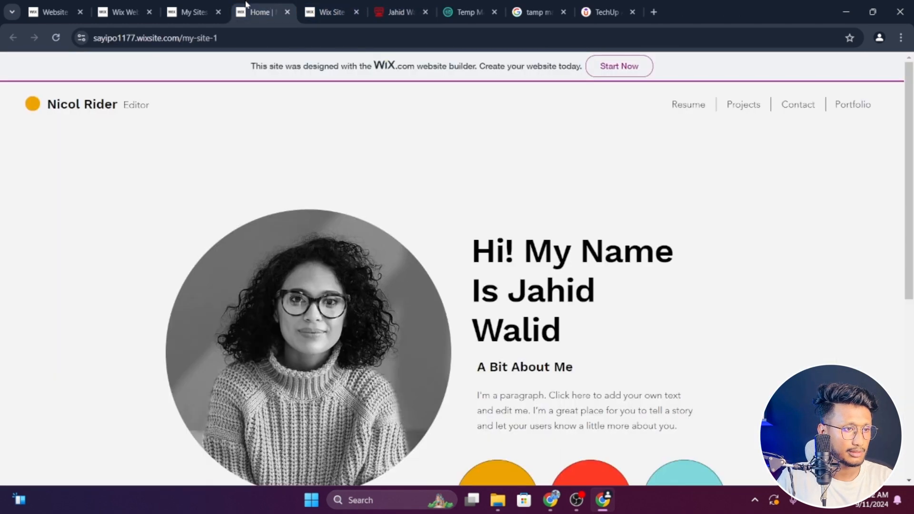
{"action": "left_click", "coordinate": [287, 12]}
{"action": "left_click", "coordinate": [196, 6]}
{"action": "left_click", "coordinate": [134, 6]}
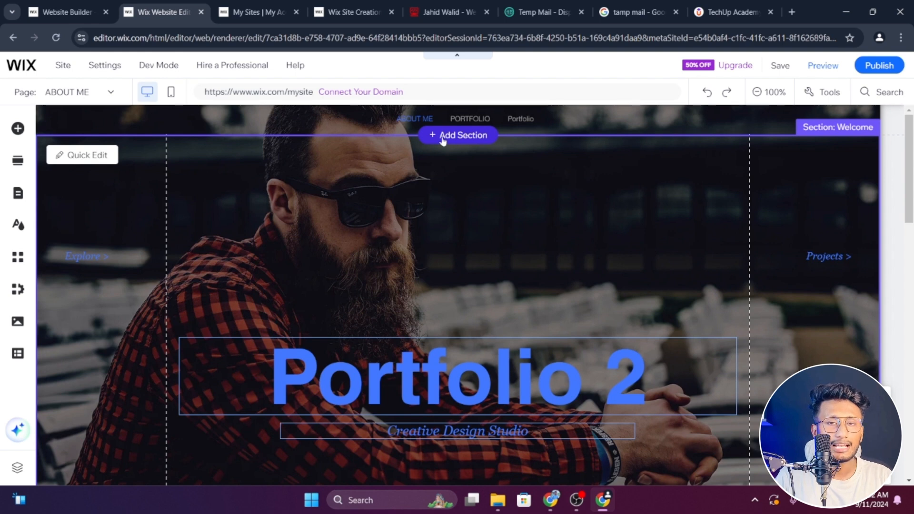
Step: Place the developer's portfolio tab beside the editor tab and examine the Welcome section designs offered for the ABOUT ME page
{"action": "left_click_drag", "start_coordinate": [450, 12], "coordinate": [260, 11]}
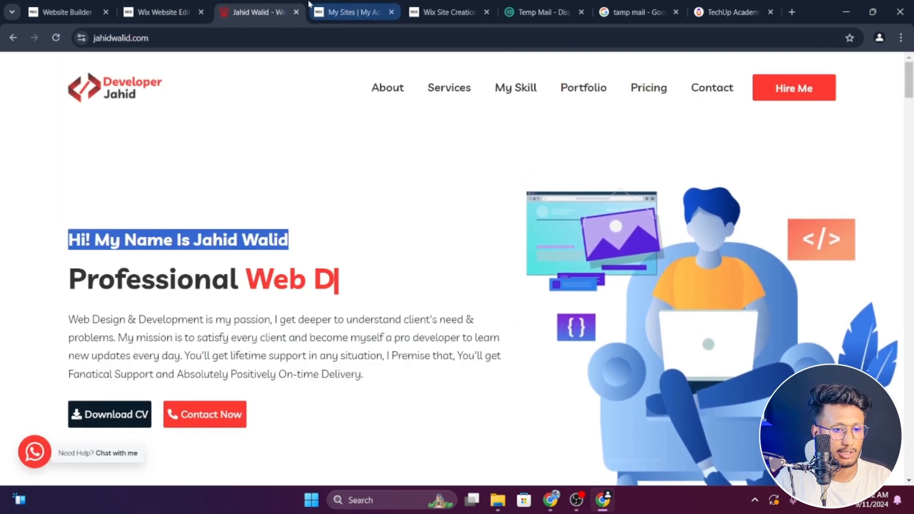
{"action": "key", "text": "ctrl+shift+Tab"}
{"action": "left_click", "coordinate": [467, 142]}
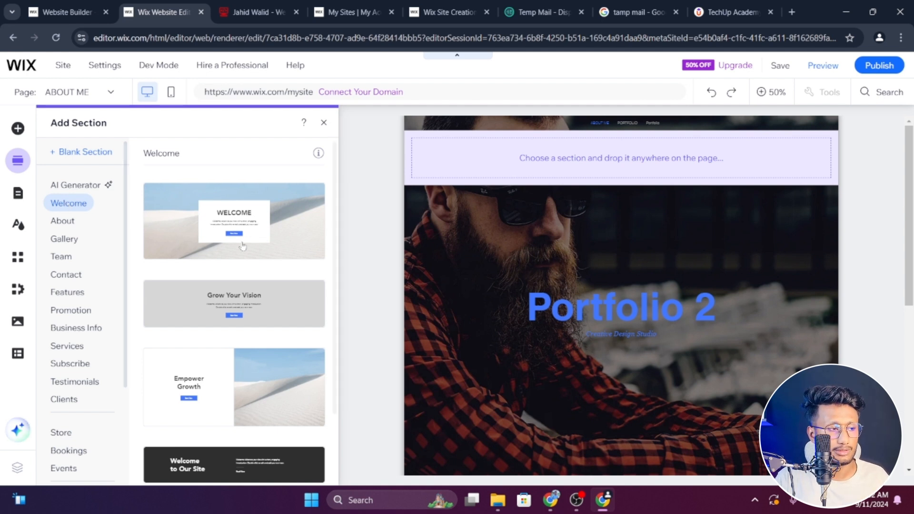
{"action": "scroll", "coordinate": [245, 258], "scroll_direction": "down", "scroll_amount": 2}
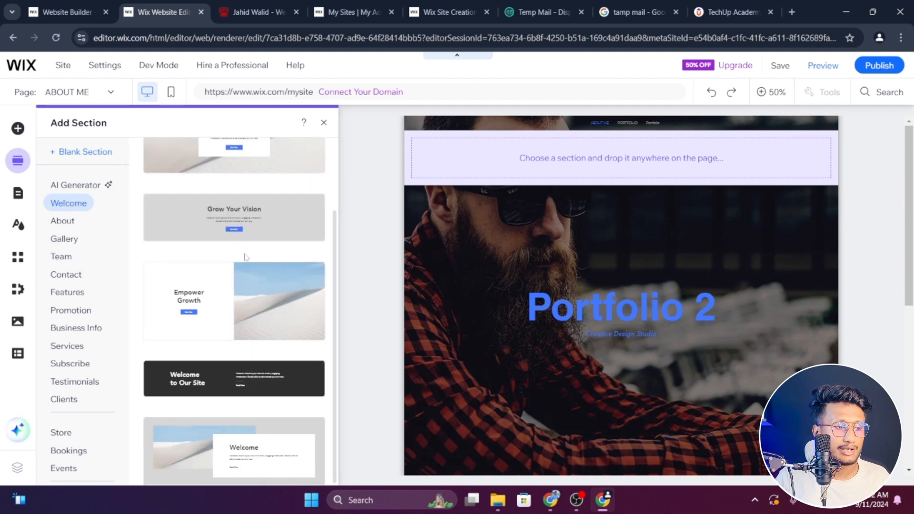
{"action": "scroll", "coordinate": [245, 257], "scroll_direction": "up", "scroll_amount": 2}
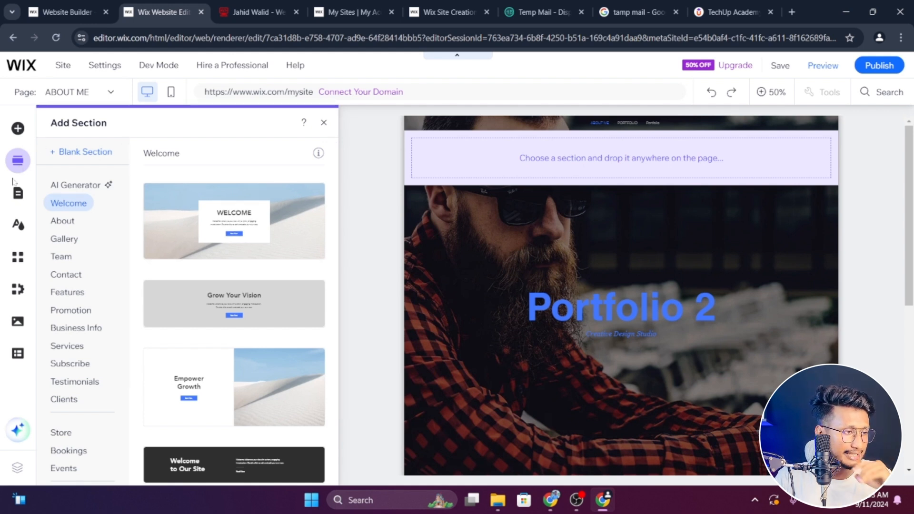
Step: Examine the Text, Button, Gallery, Menu & Anchor and Interactive elements that can be added, and the list of section categories
{"action": "left_click", "coordinate": [19, 129]}
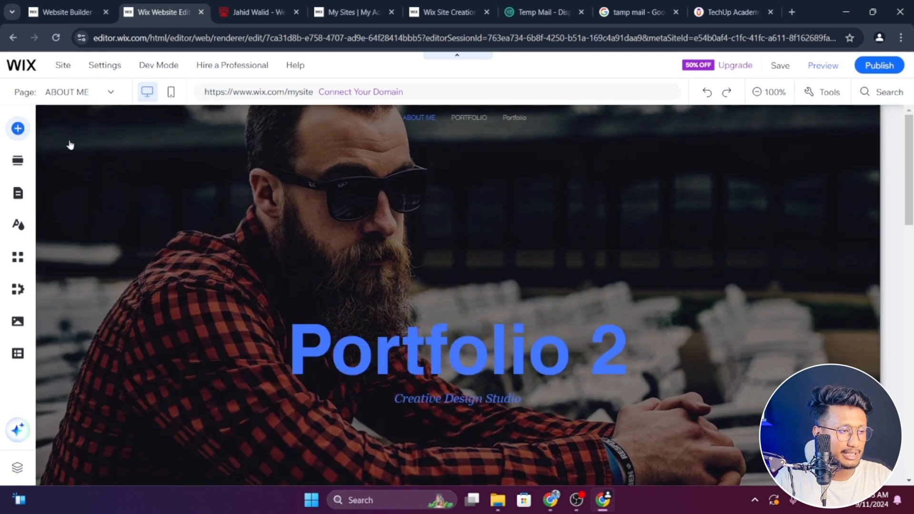
{"action": "scroll", "coordinate": [276, 214], "scroll_direction": "down", "scroll_amount": 6}
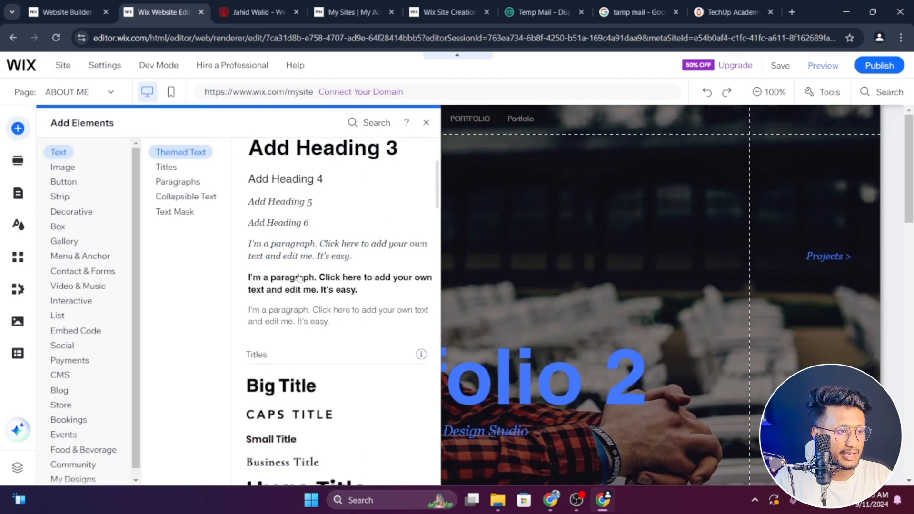
{"action": "left_click", "coordinate": [64, 182]}
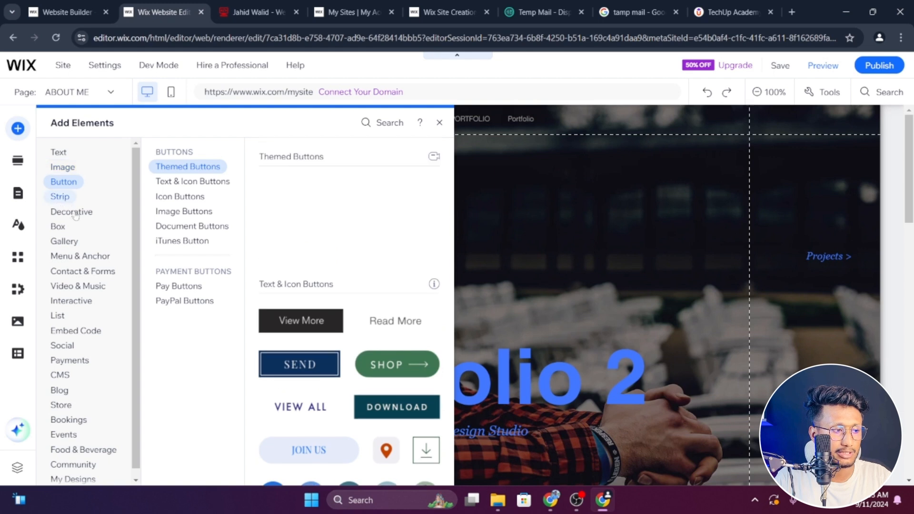
{"action": "left_click", "coordinate": [60, 197]}
{"action": "left_click", "coordinate": [62, 242]}
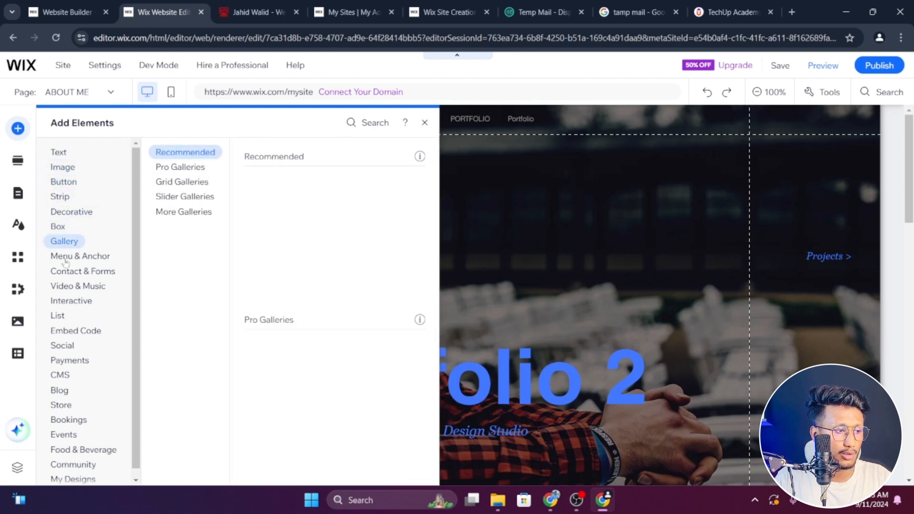
{"action": "left_click", "coordinate": [66, 259]}
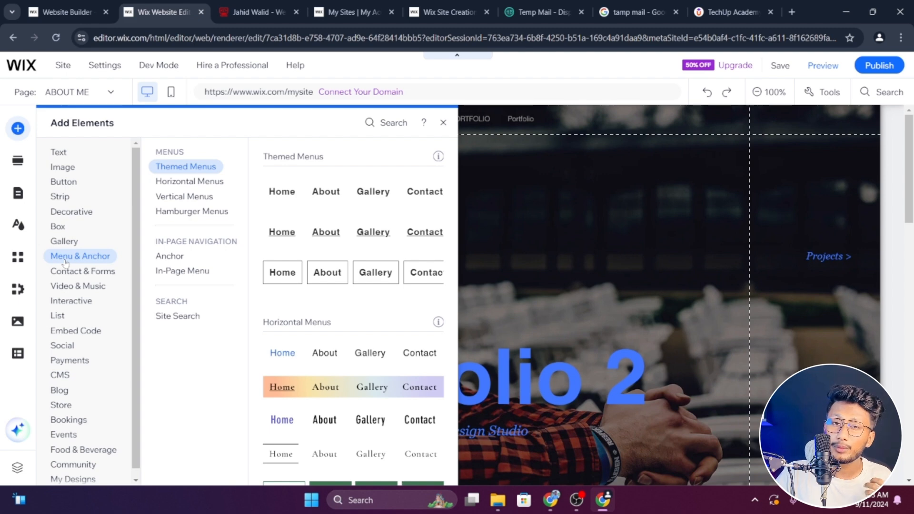
{"action": "left_click", "coordinate": [58, 152]}
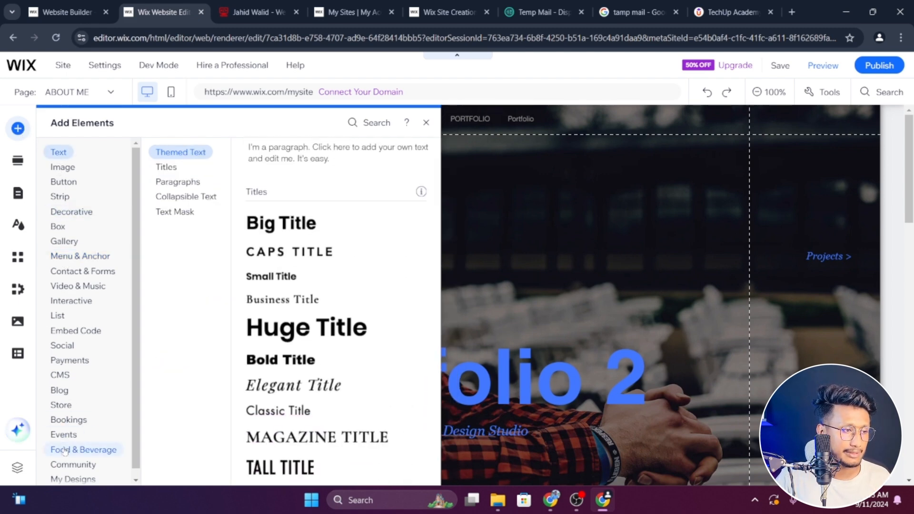
{"action": "left_click", "coordinate": [64, 182]}
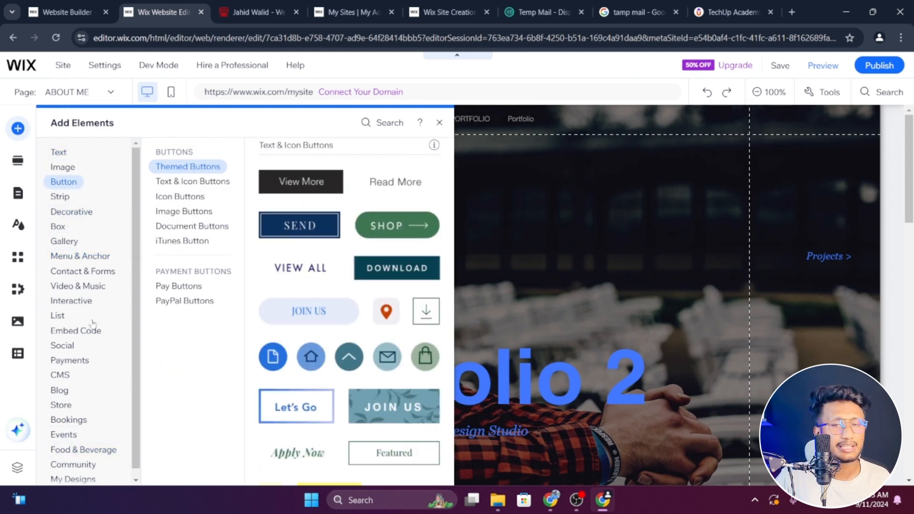
{"action": "left_click", "coordinate": [66, 301]}
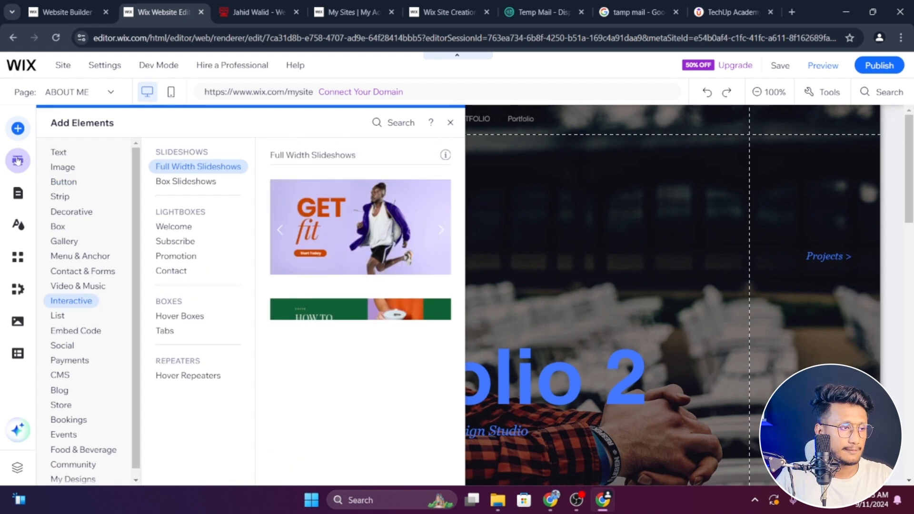
{"action": "left_click", "coordinate": [18, 165]}
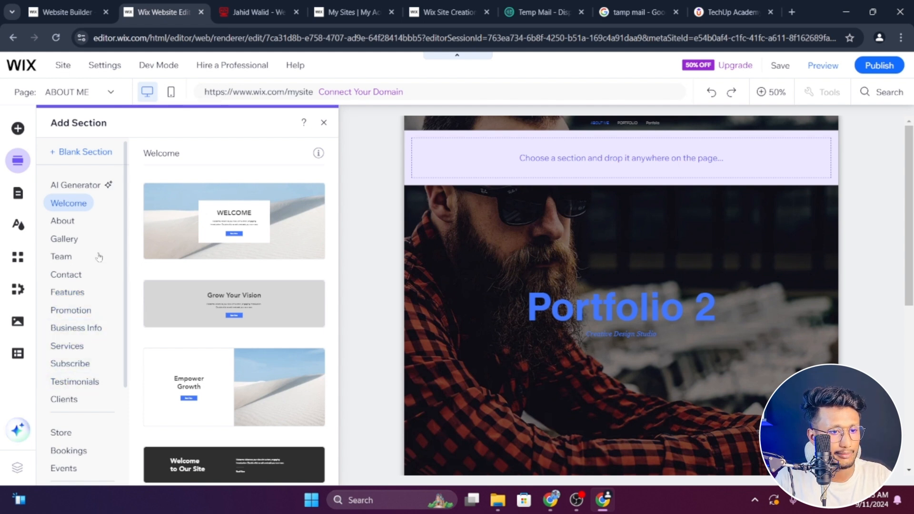
{"action": "scroll", "coordinate": [99, 257], "scroll_direction": "down", "scroll_amount": 3}
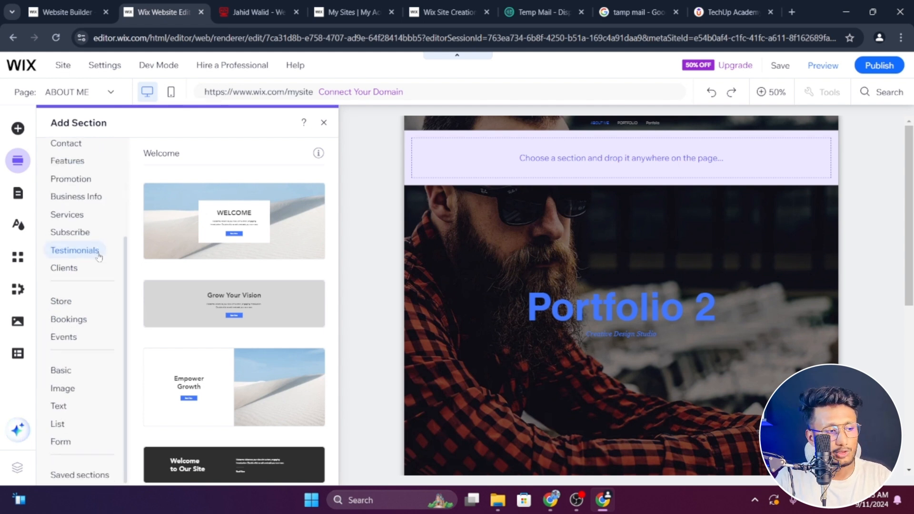
Step: Add a page to the site from the Profile design in the About page category
{"action": "left_click", "coordinate": [18, 195]}
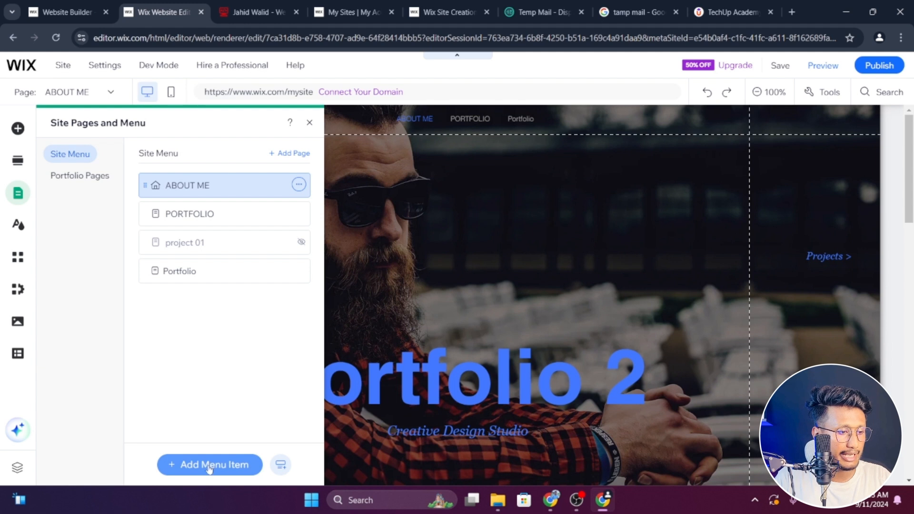
{"action": "left_click", "coordinate": [295, 153]}
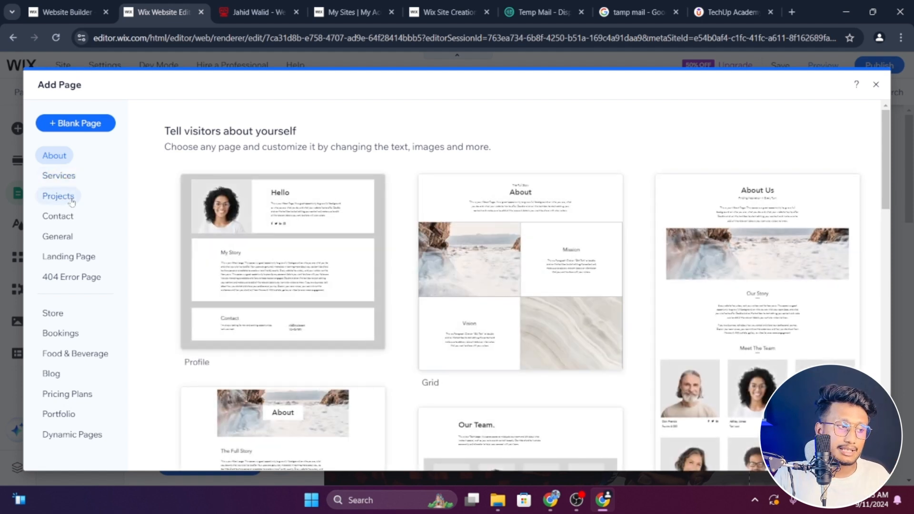
{"action": "scroll", "coordinate": [522, 314], "scroll_direction": "down", "scroll_amount": 8}
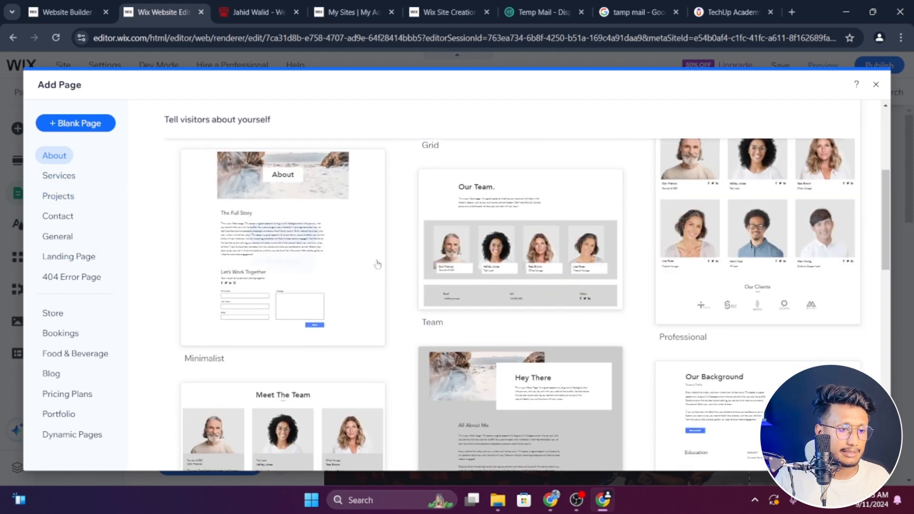
{"action": "scroll", "coordinate": [522, 314], "scroll_direction": "up", "scroll_amount": 8}
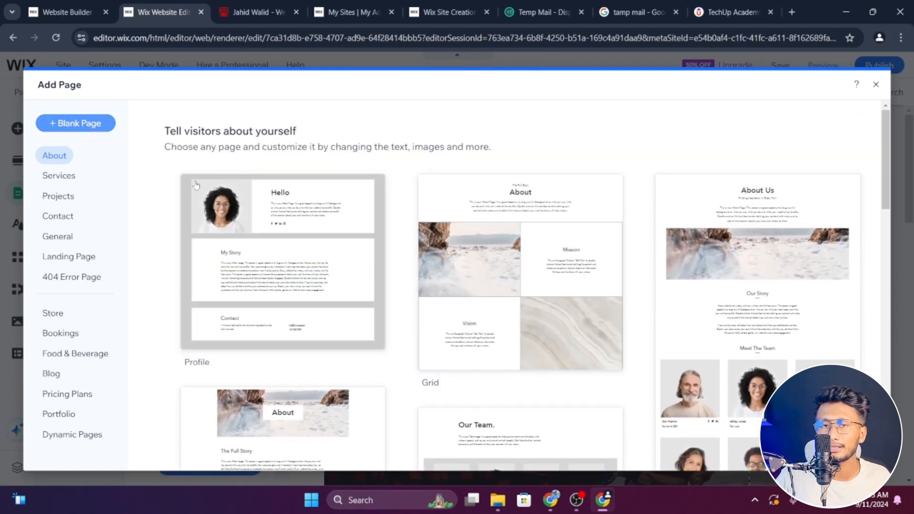
{"action": "left_click", "coordinate": [270, 247]}
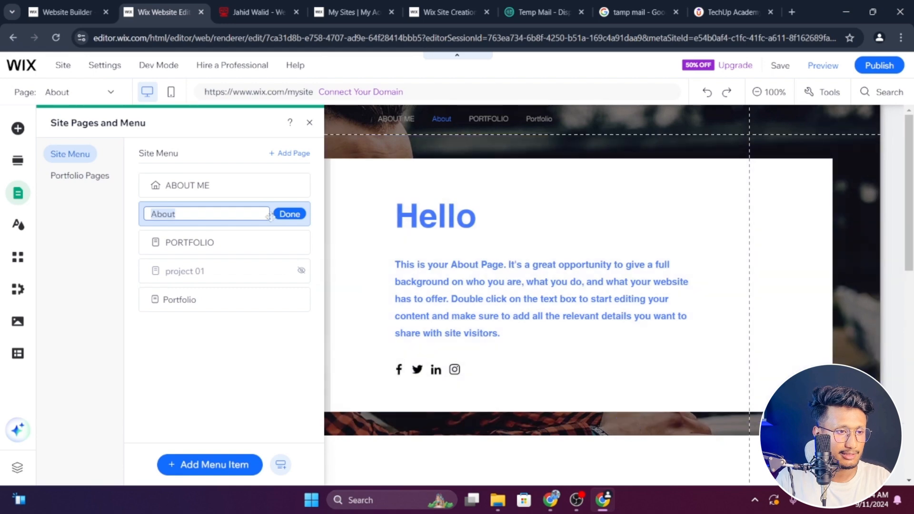
Step: Rename the new About page to "test" and move it to the end of the site menu
{"action": "key", "text": "BackSpace"}
{"action": "type", "text": "test"}
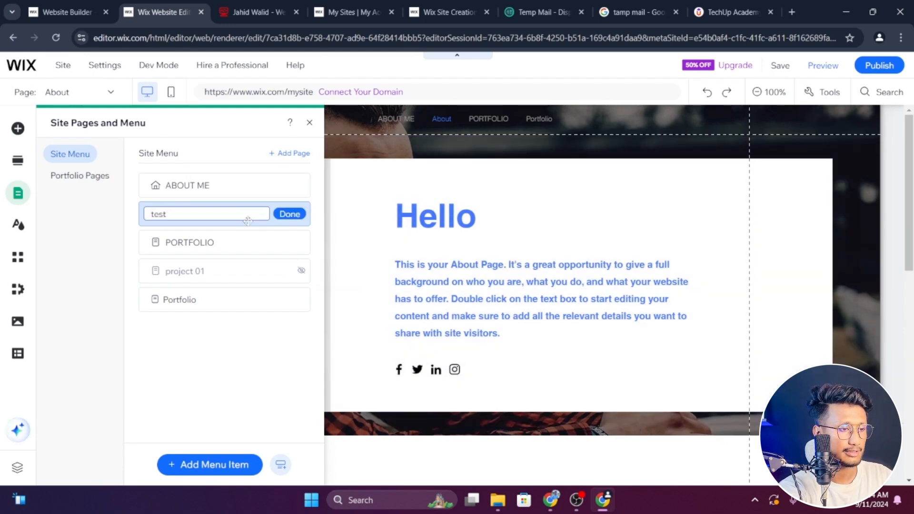
{"action": "key", "text": "Return"}
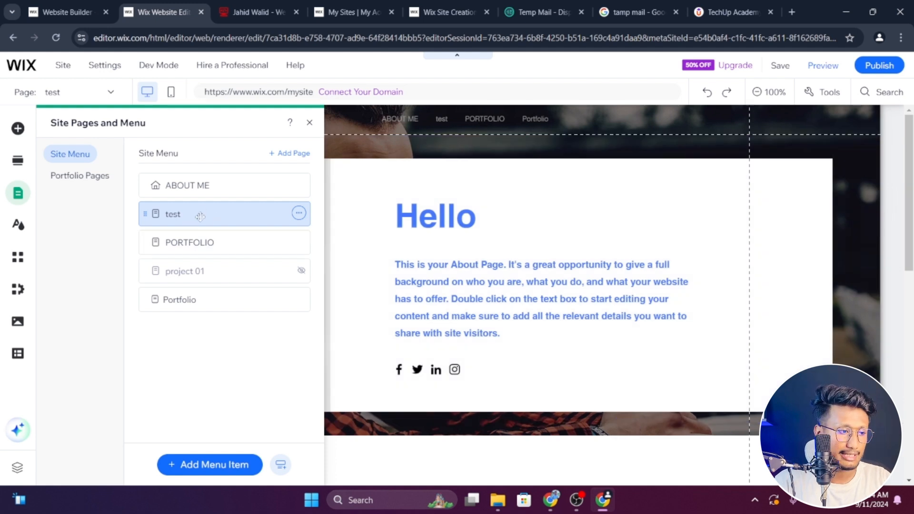
{"action": "left_click_drag", "start_coordinate": [200, 217], "coordinate": [222, 292]}
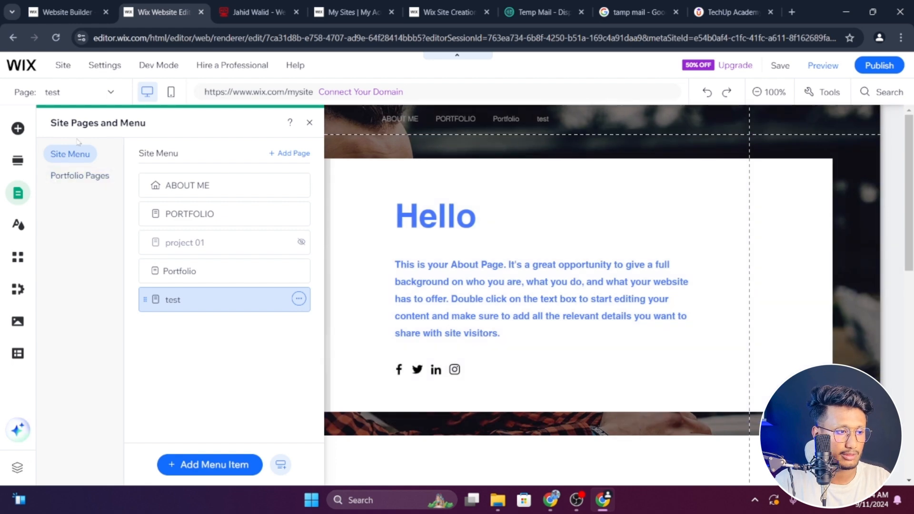
{"action": "left_click", "coordinate": [17, 194]}
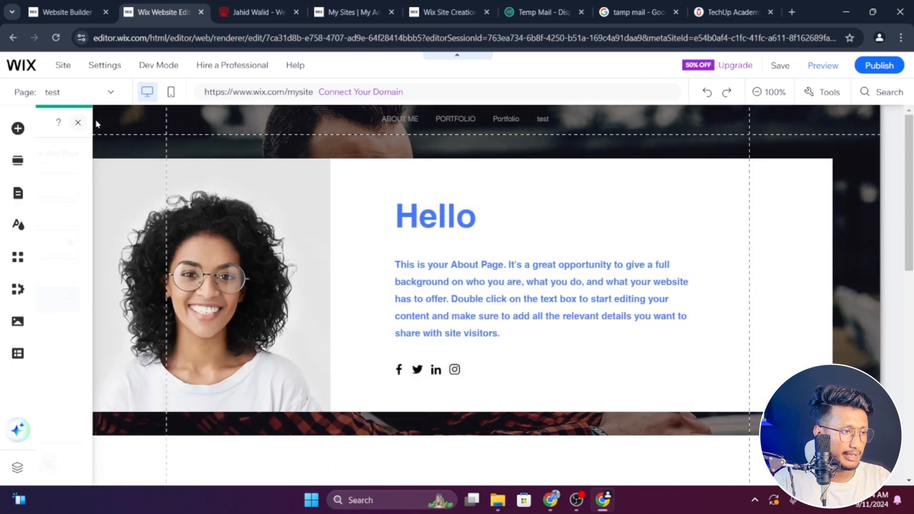
{"action": "left_click", "coordinate": [18, 194]}
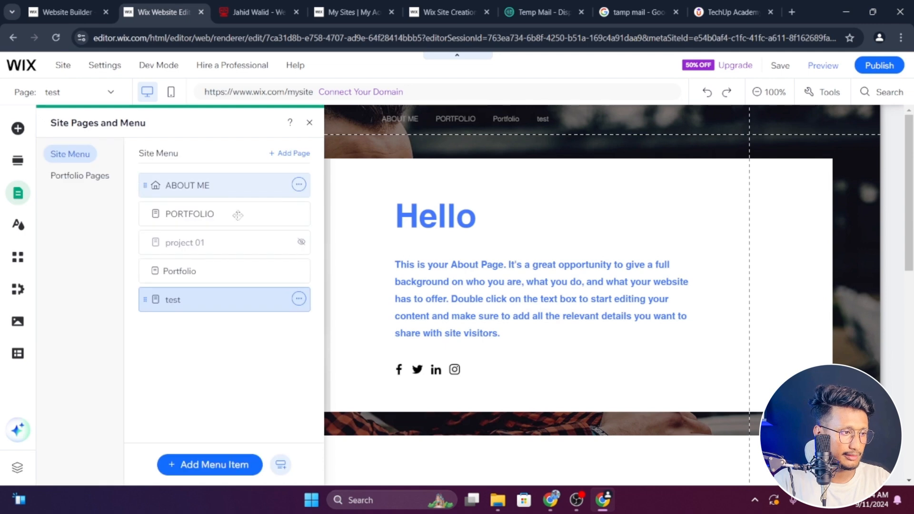
Step: Open the site design options, and look at the developer's portfolio and TechUp Academy websites for styling reference
{"action": "left_click", "coordinate": [17, 225]}
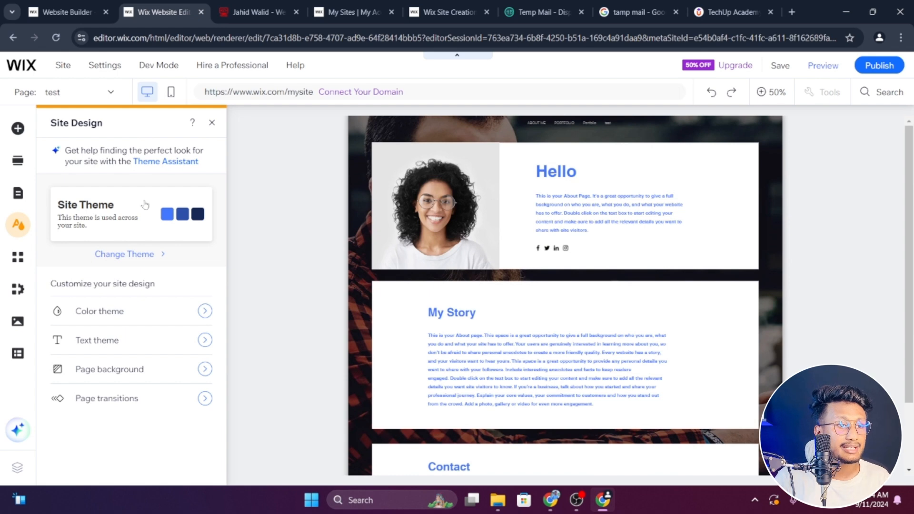
{"action": "left_click", "coordinate": [257, 11]}
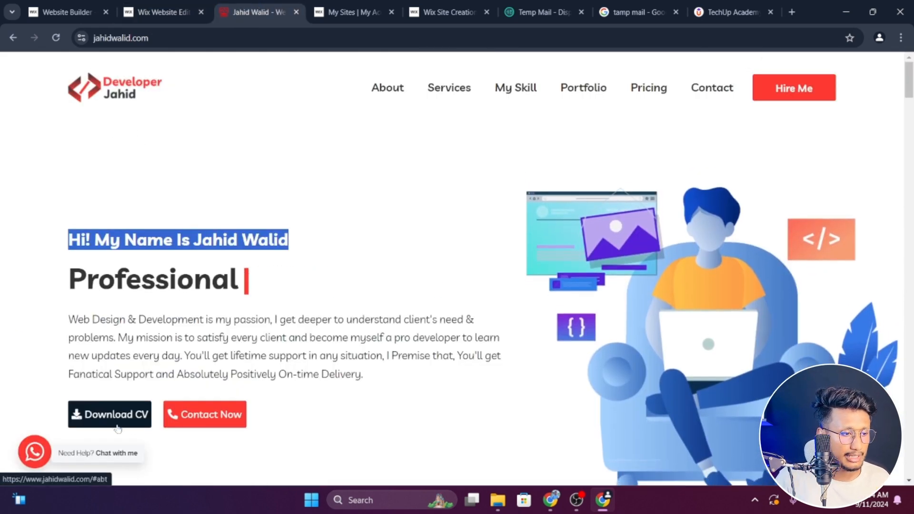
{"action": "scroll", "coordinate": [471, 213], "scroll_direction": "down", "scroll_amount": 1}
{"action": "scroll", "coordinate": [472, 213], "scroll_direction": "down", "scroll_amount": 4}
{"action": "left_click", "coordinate": [352, 7]}
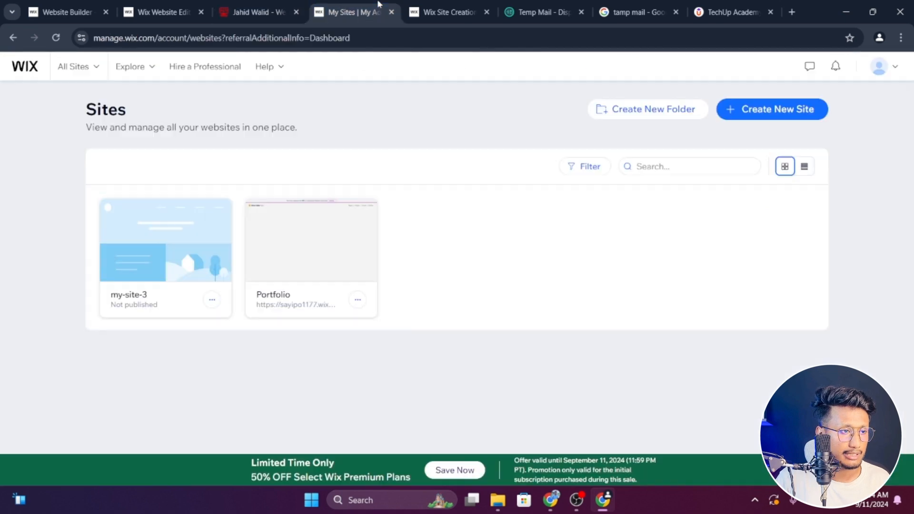
{"action": "left_click_drag", "start_coordinate": [705, 5], "coordinate": [410, 6]}
{"action": "scroll", "coordinate": [396, 220], "scroll_direction": "up", "scroll_amount": 10}
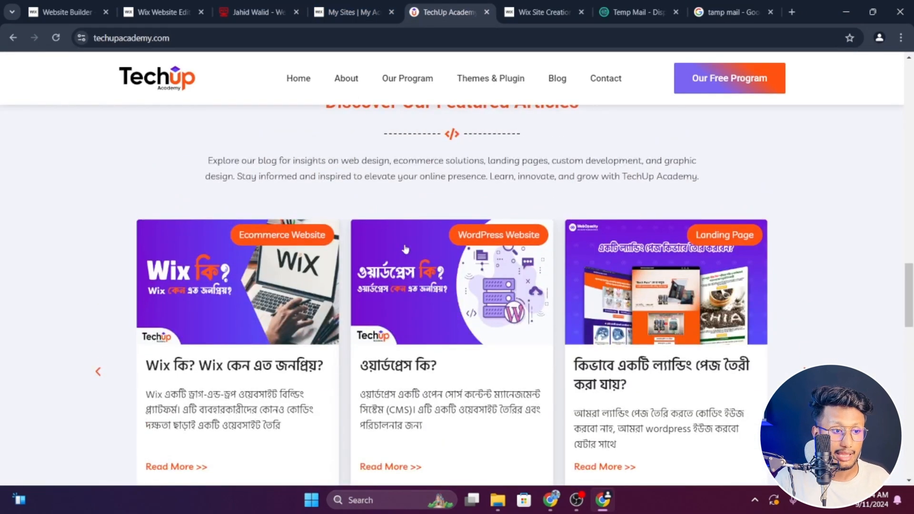
Step: Return to the Portfolio 2 editor and examine the text theme's heading and paragraph font settings
{"action": "left_click", "coordinate": [171, 5]}
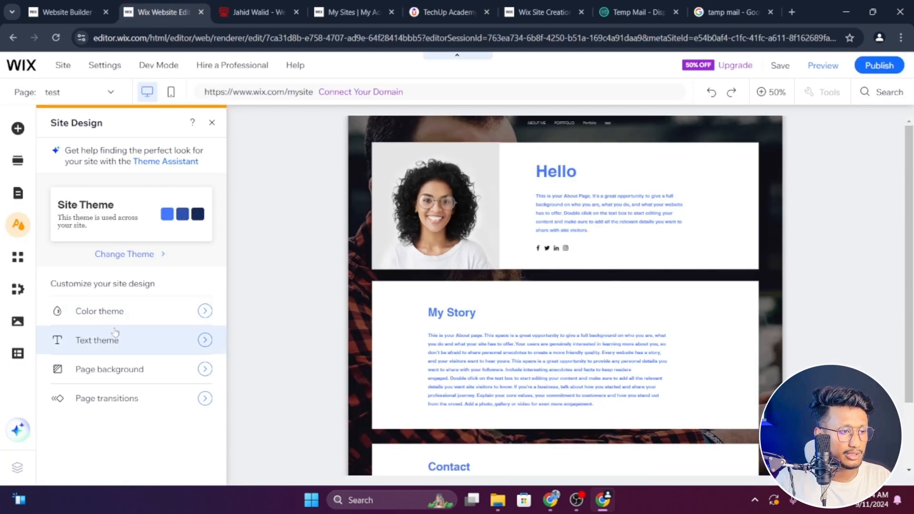
{"action": "left_click", "coordinate": [145, 347]}
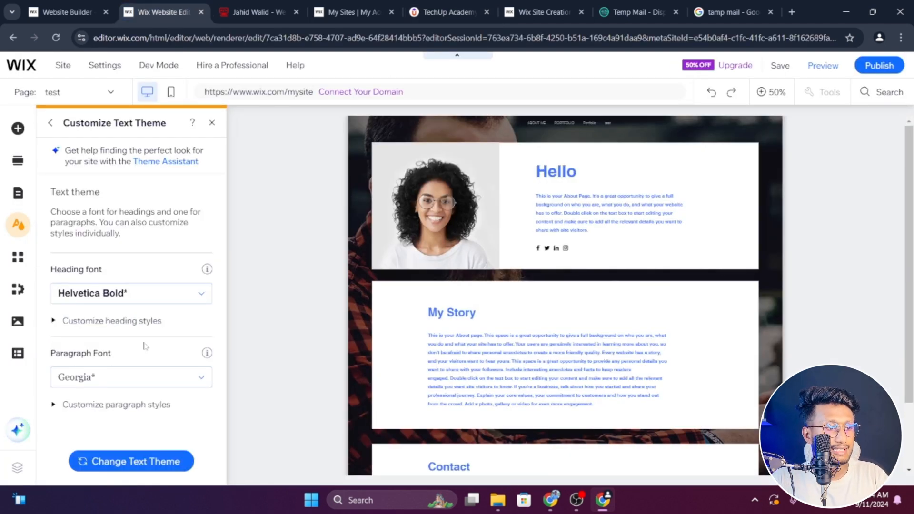
{"action": "left_click", "coordinate": [49, 124]}
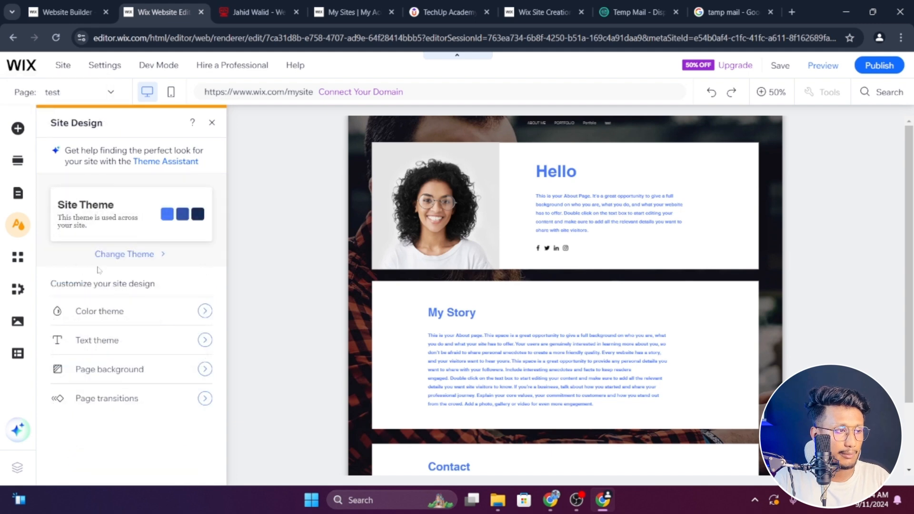
Step: Set the test page's background to the light grey theme color #CCCCCC
{"action": "left_click", "coordinate": [159, 377]}
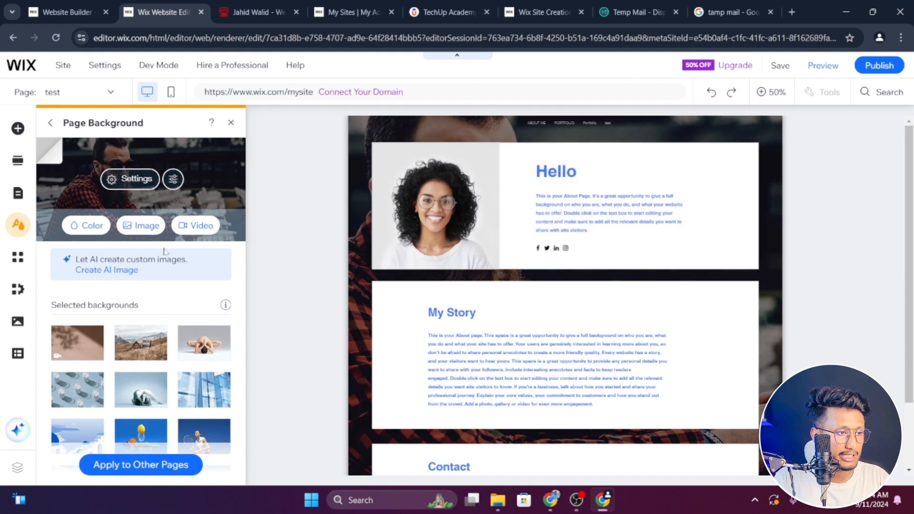
{"action": "left_click", "coordinate": [98, 230]}
{"action": "left_click", "coordinate": [140, 301]}
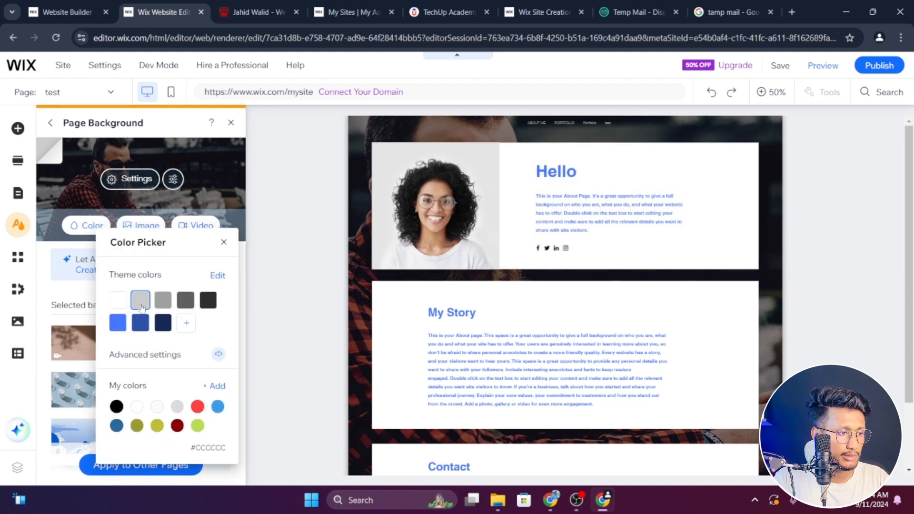
{"action": "left_click", "coordinate": [224, 243]}
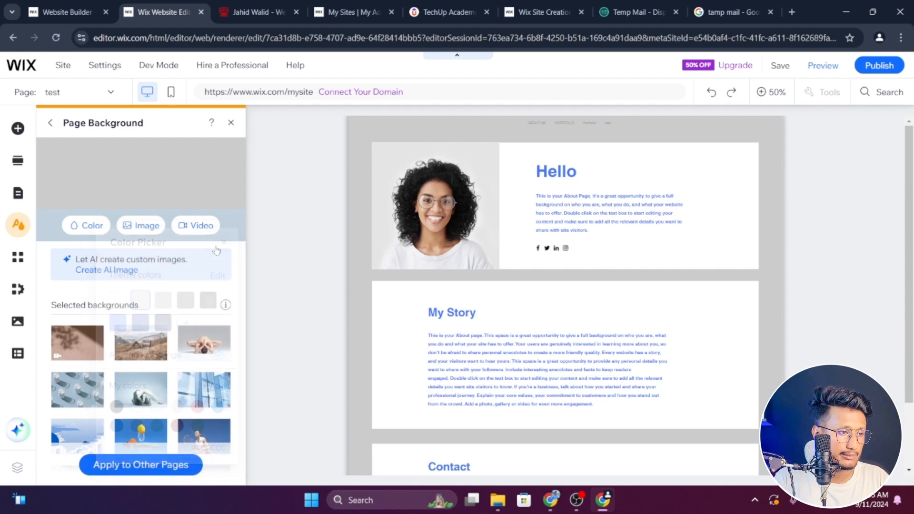
Step: Look through the app market, business apps, media sources, CMS introduction and AI tools available for the site
{"action": "left_click", "coordinate": [18, 259]}
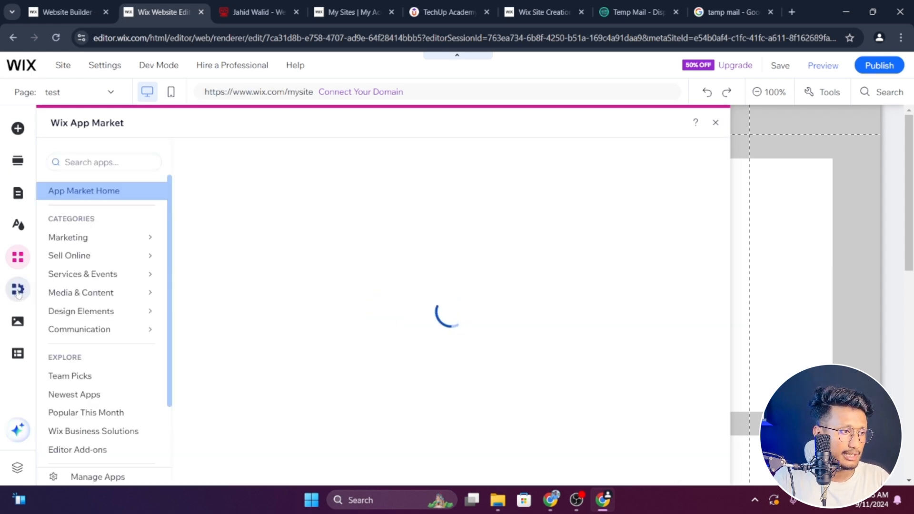
{"action": "left_click", "coordinate": [18, 292]}
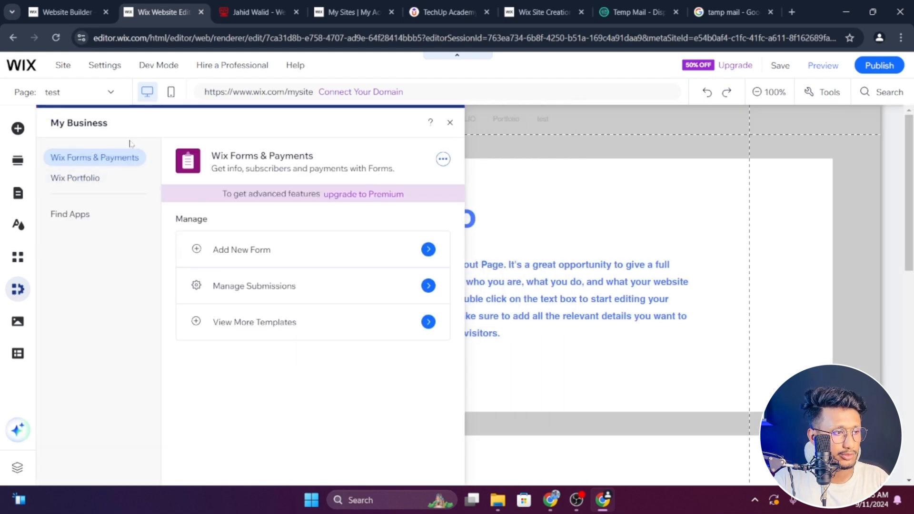
{"action": "left_click", "coordinate": [18, 322]}
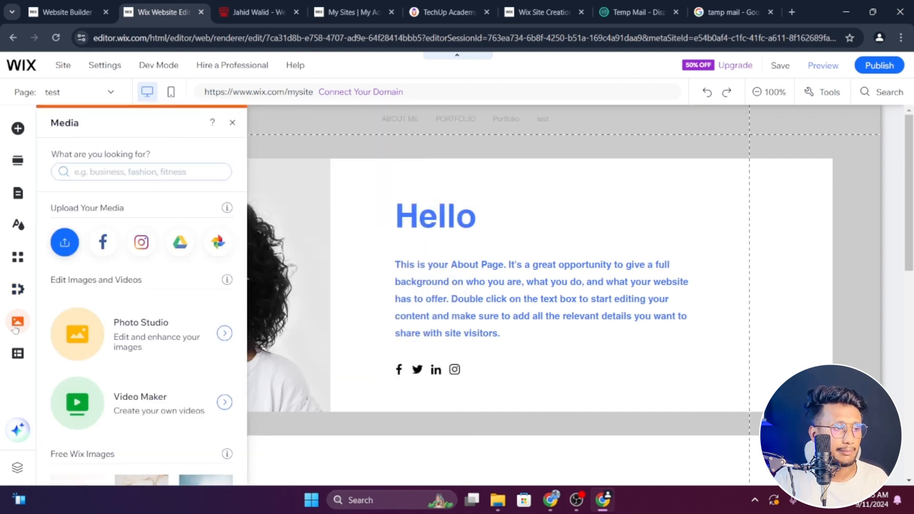
{"action": "left_click", "coordinate": [18, 354]}
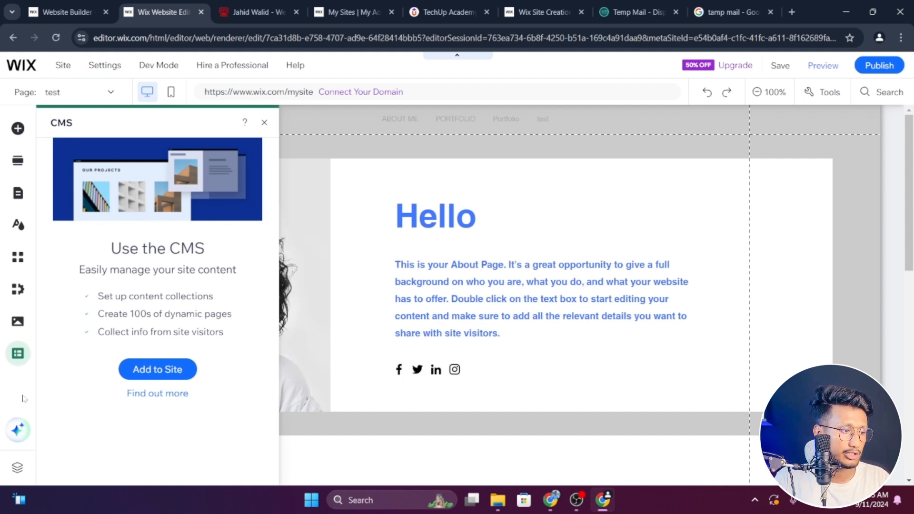
{"action": "left_click", "coordinate": [17, 430]}
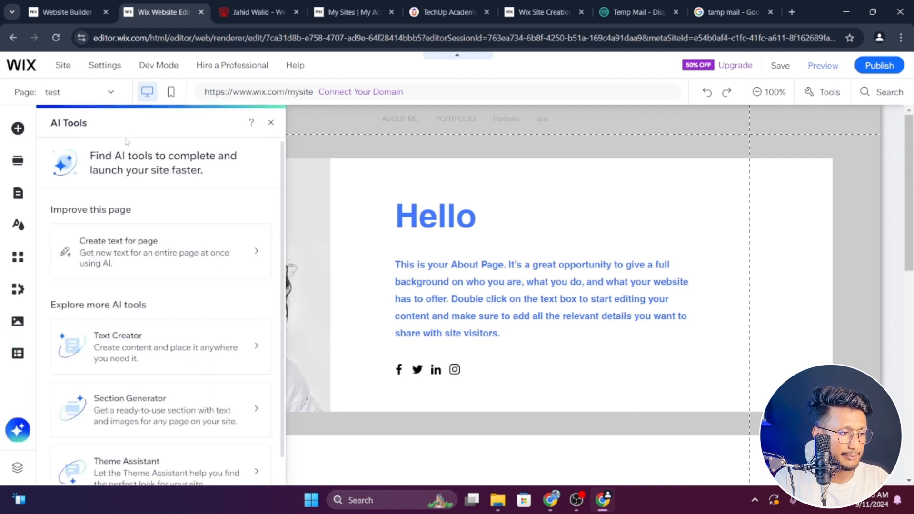
{"action": "scroll", "coordinate": [134, 343], "scroll_direction": "down", "scroll_amount": 1}
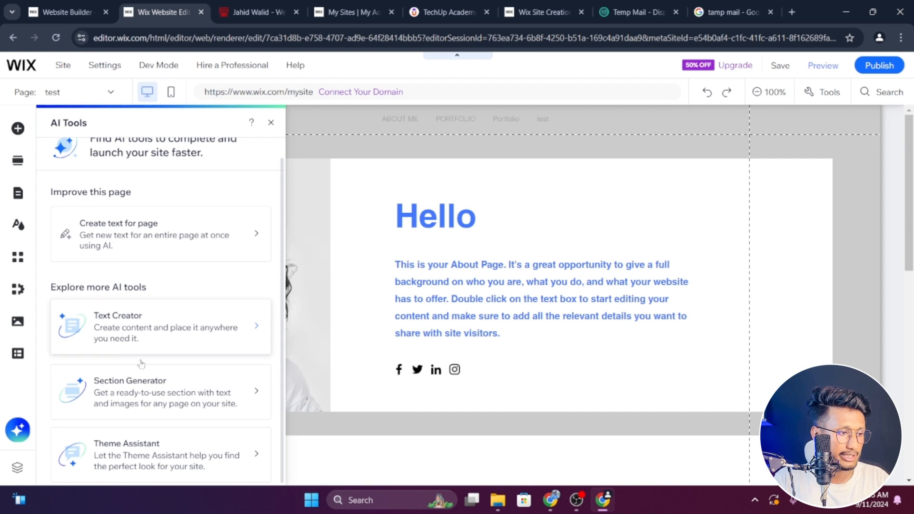
Step: Inspect the test page's layers, expanding the About section down to Column 2 and selecting its paragraph and Hello heading
{"action": "left_click", "coordinate": [17, 472]}
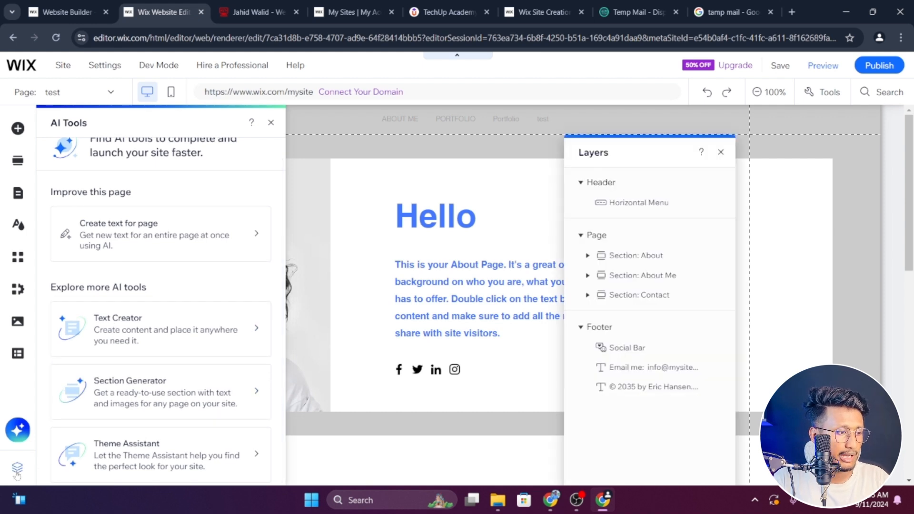
{"action": "left_click", "coordinate": [588, 256]}
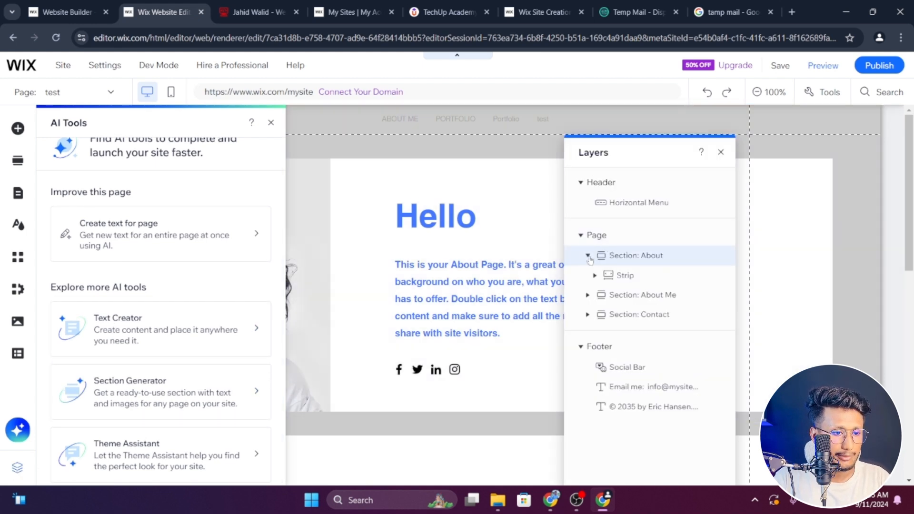
{"action": "left_click", "coordinate": [598, 278]}
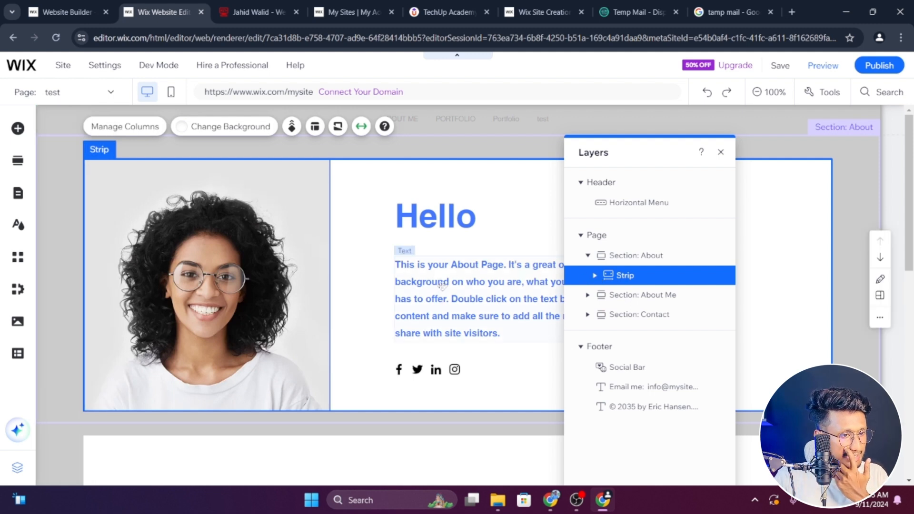
{"action": "left_click", "coordinate": [594, 276]}
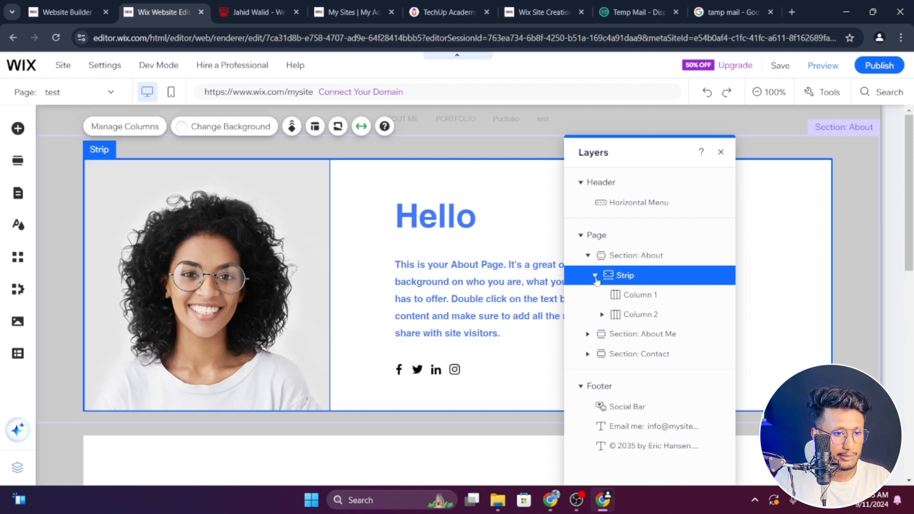
{"action": "left_click", "coordinate": [602, 315]}
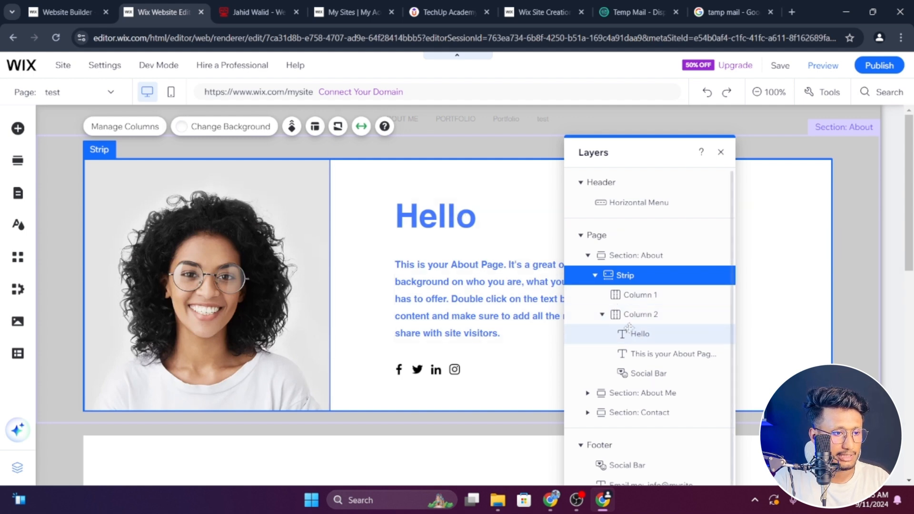
{"action": "left_click", "coordinate": [650, 354]}
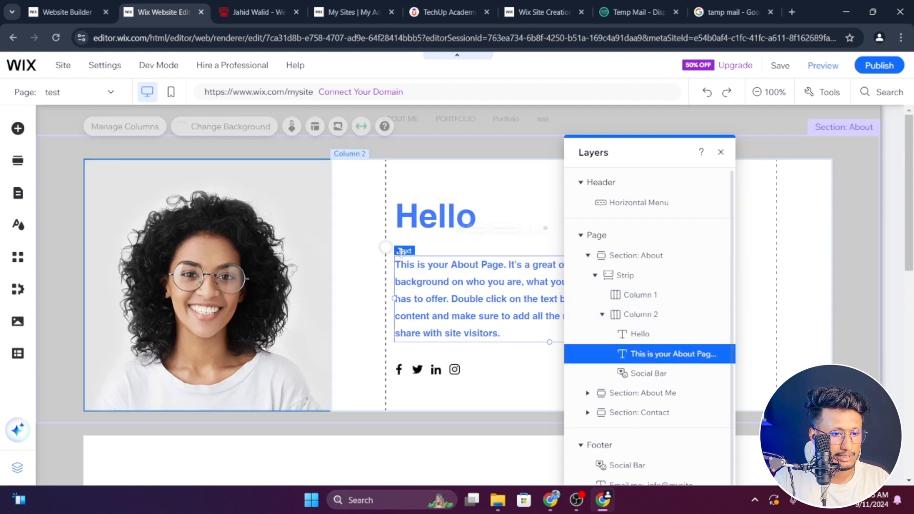
{"action": "left_click", "coordinate": [640, 335]}
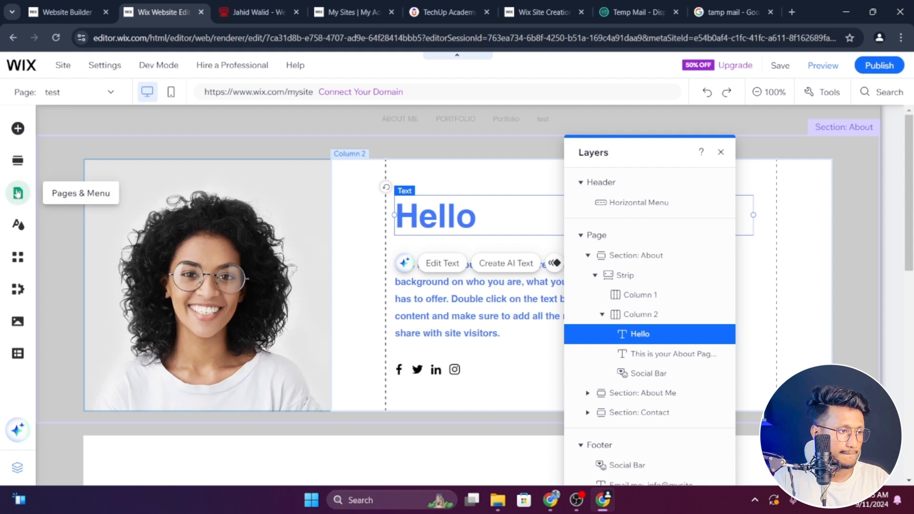
Step: Switch to editing the ABOUT ME page and close the layers list
{"action": "left_click", "coordinate": [18, 193]}
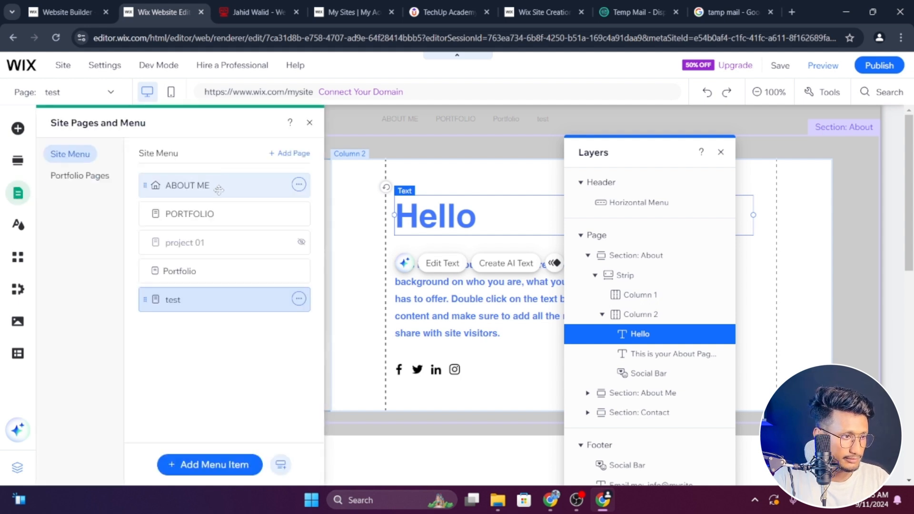
{"action": "left_click", "coordinate": [189, 185]}
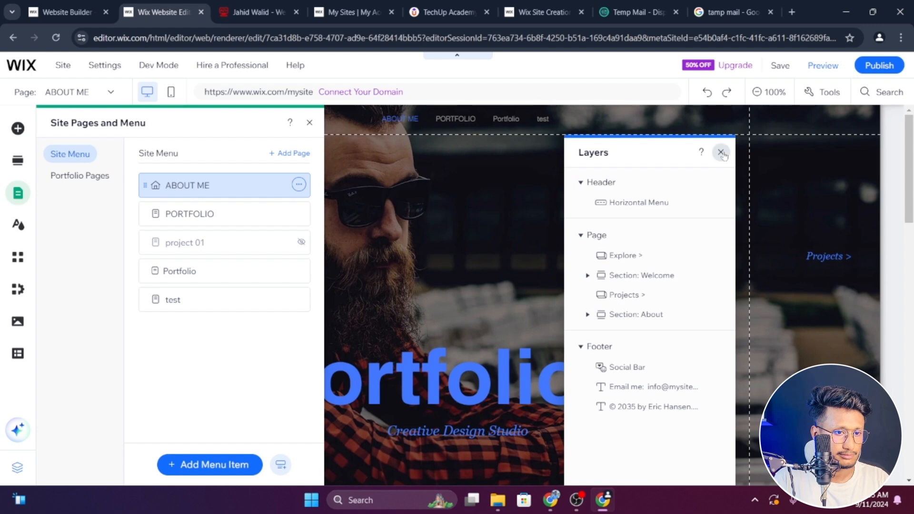
{"action": "left_click", "coordinate": [721, 152]}
{"action": "left_click", "coordinate": [593, 217]}
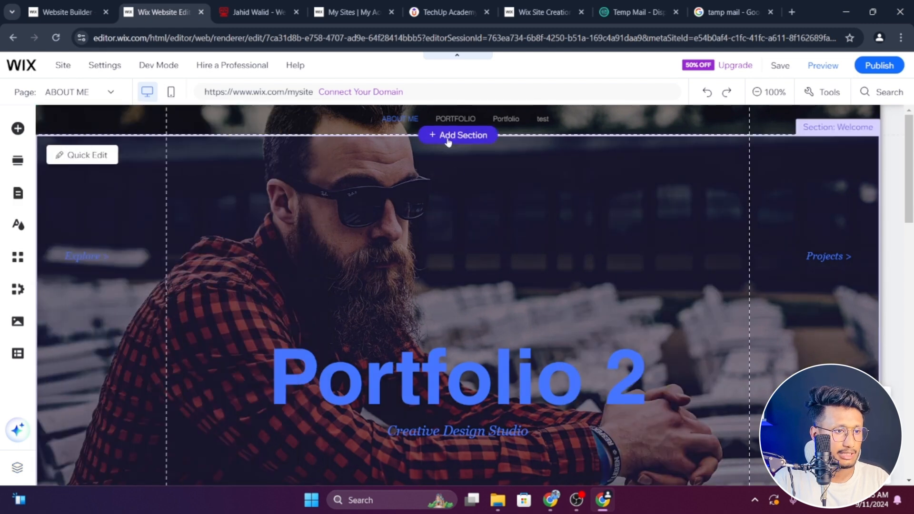
Step: Add a blank section between the header and the Welcome section, and select it
{"action": "left_click", "coordinate": [448, 137]}
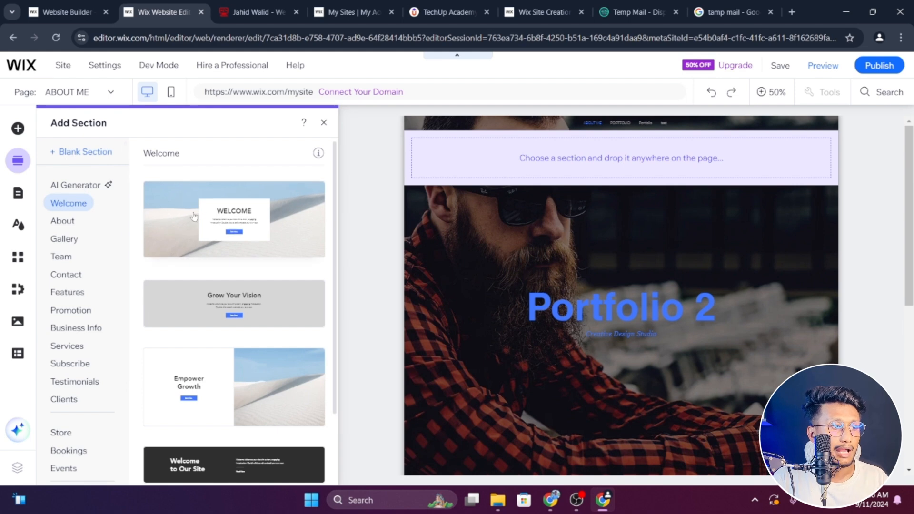
{"action": "left_click", "coordinate": [94, 154]}
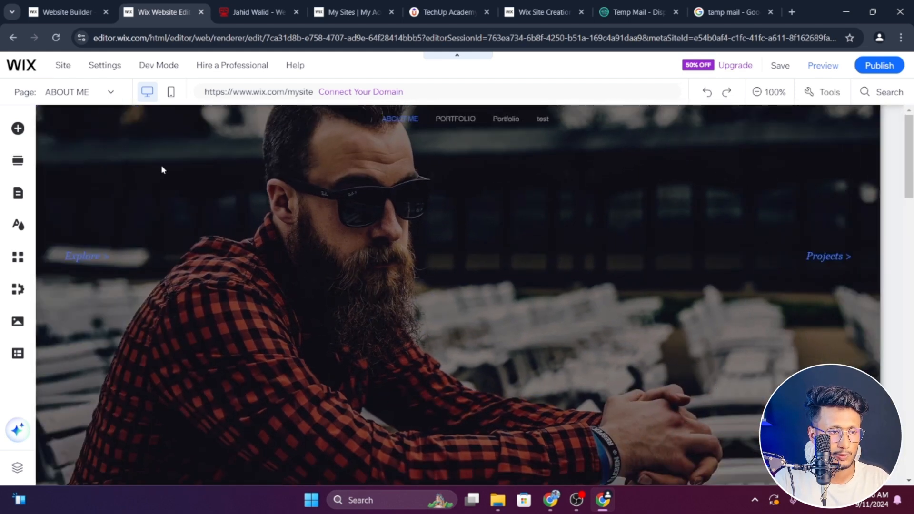
{"action": "left_click", "coordinate": [532, 231]}
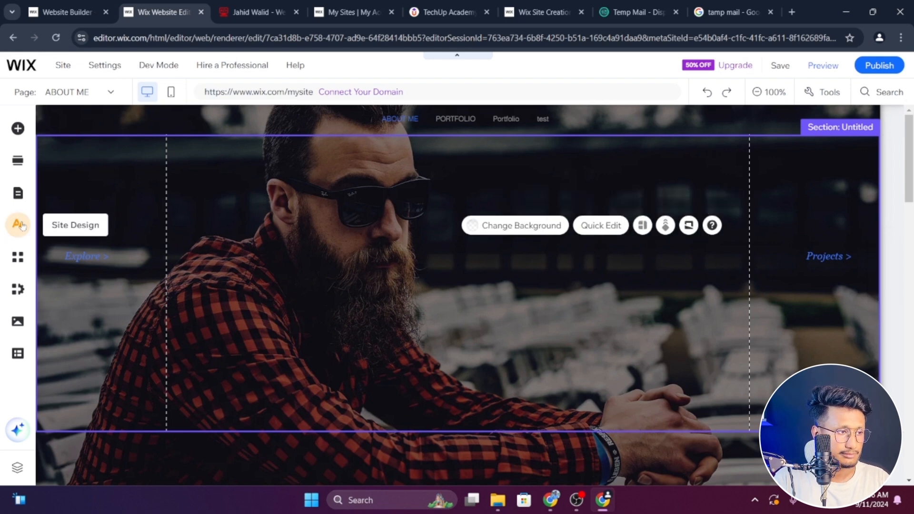
{"action": "left_click", "coordinate": [18, 193]}
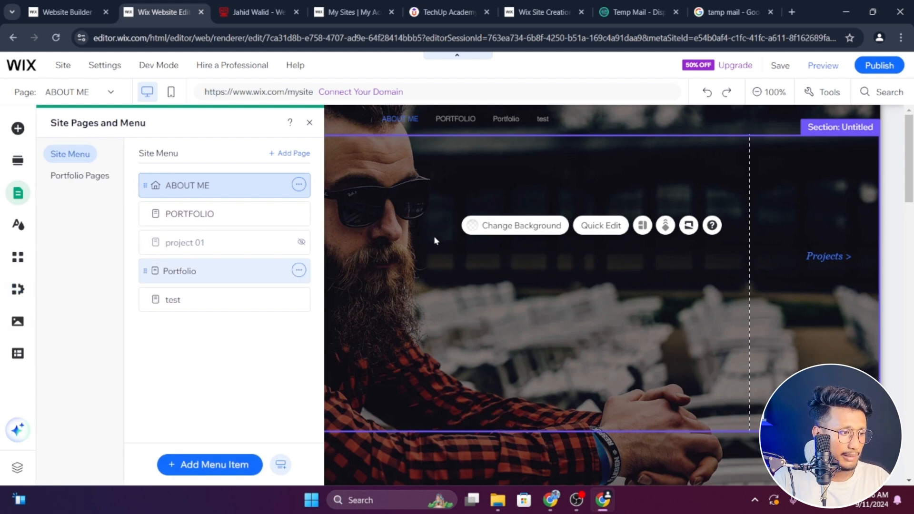
{"action": "left_click", "coordinate": [15, 258]}
{"action": "left_click", "coordinate": [716, 123]}
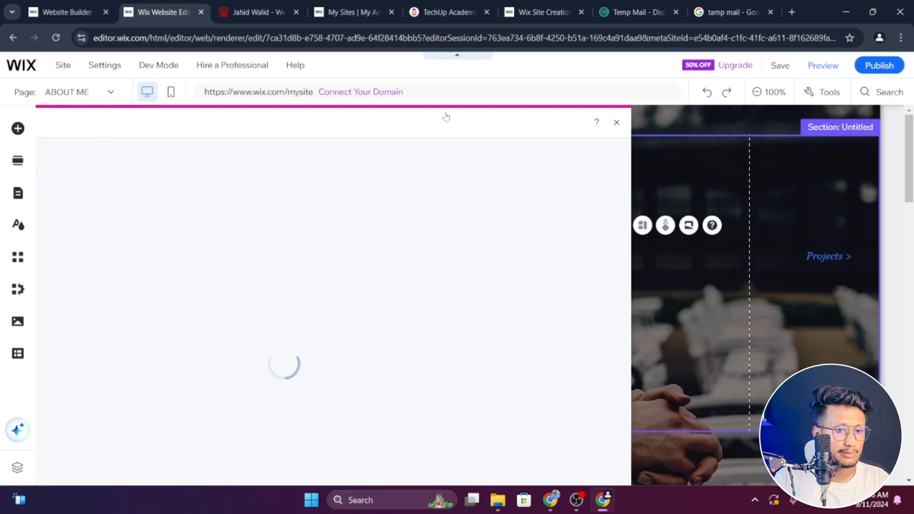
Step: Add a Heading 1 themed text to the new blank section and place it in the section's upper left part
{"action": "left_click", "coordinate": [16, 130]}
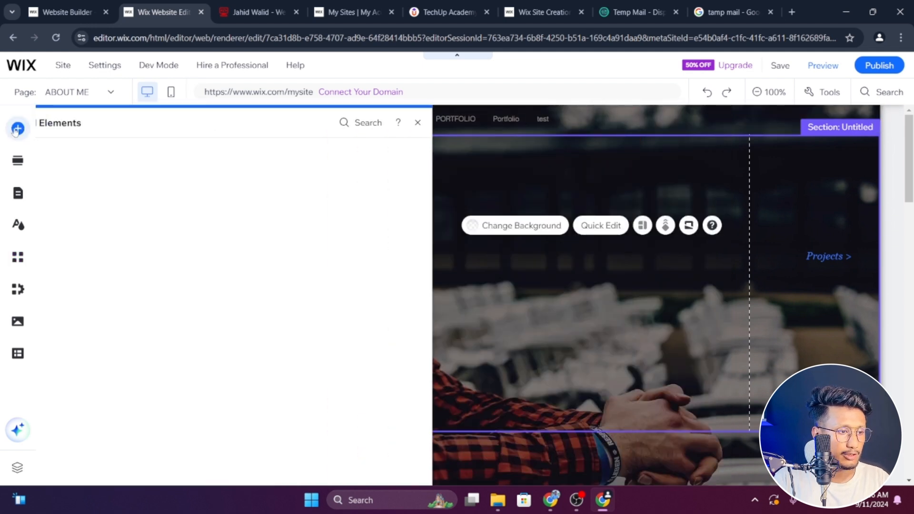
{"action": "left_click", "coordinate": [60, 153]}
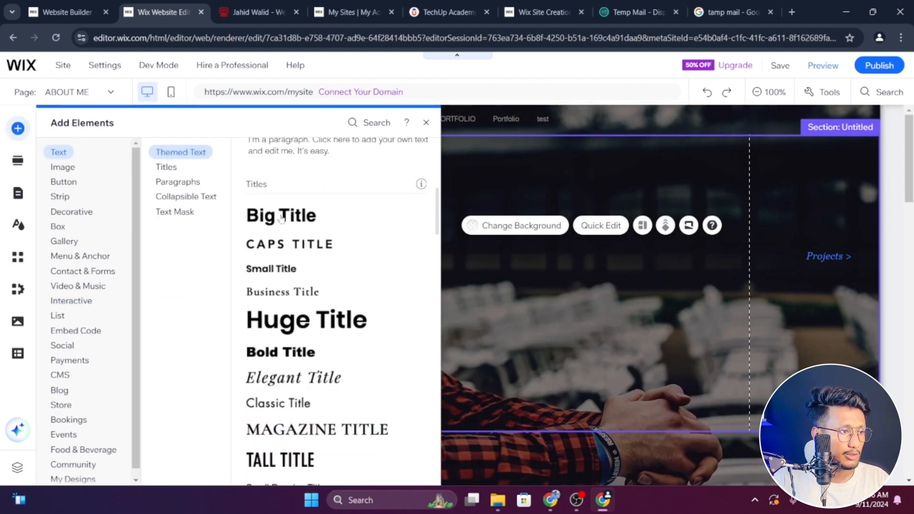
{"action": "scroll", "coordinate": [301, 312], "scroll_direction": "up", "scroll_amount": 5}
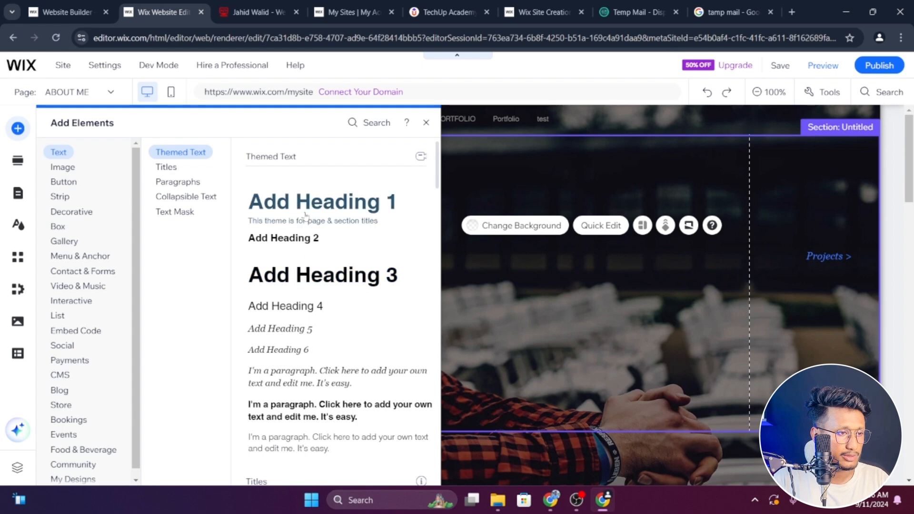
{"action": "left_click_drag", "start_coordinate": [323, 204], "coordinate": [421, 322]}
{"action": "left_click_drag", "start_coordinate": [390, 275], "coordinate": [333, 233]}
Step: Replace the heading's text with the "Hi! My Name Is" greeting and full name from the developer's portfolio website
{"action": "left_click", "coordinate": [271, 4]}
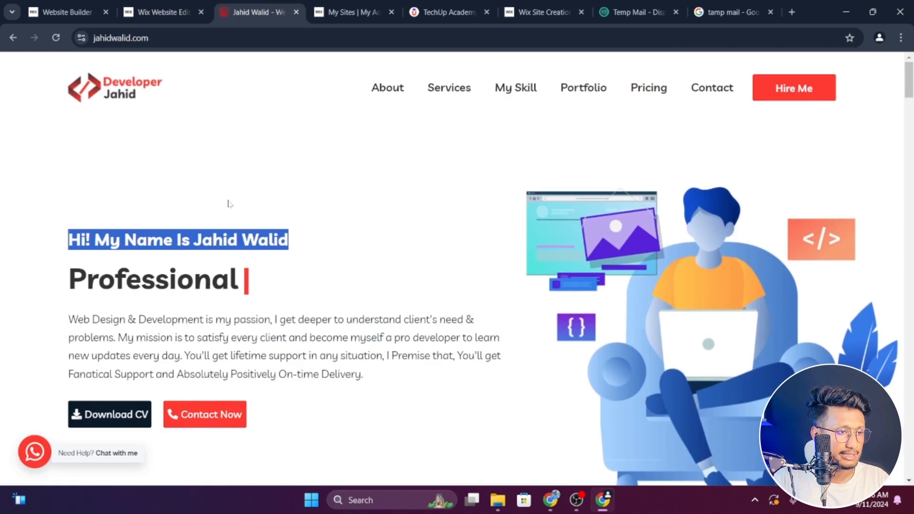
{"action": "left_click", "coordinate": [180, 10]}
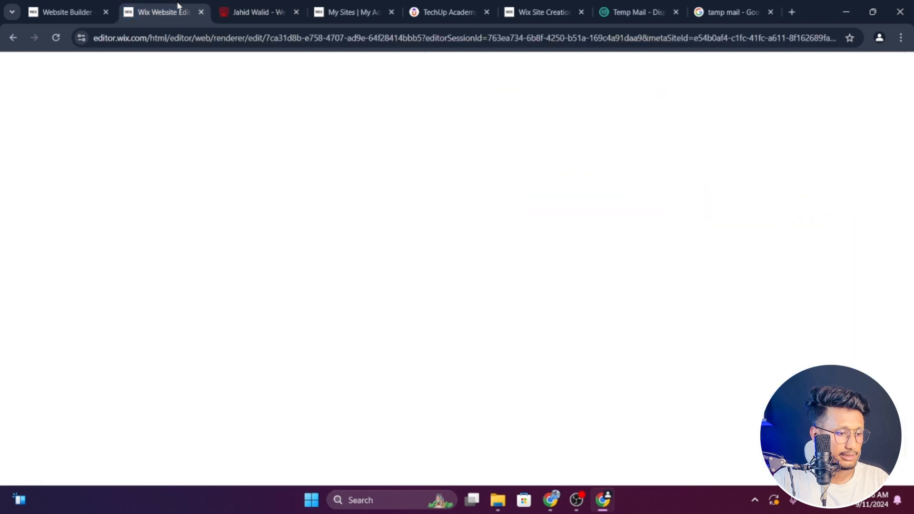
{"action": "double_click", "coordinate": [335, 248]}
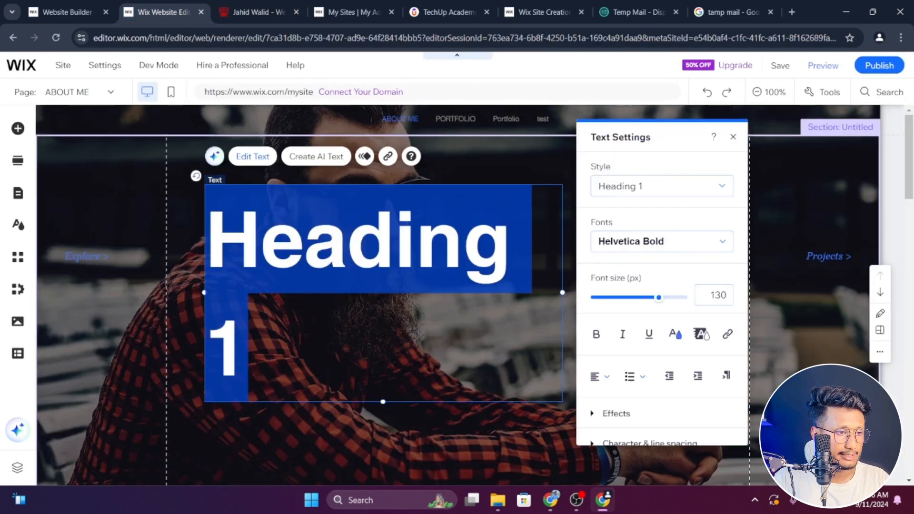
{"action": "key", "text": "BackSpace"}
{"action": "type", "text": "Hi! My Name Is Jahid"}
{"action": "key", "text": "ctrl+a"}
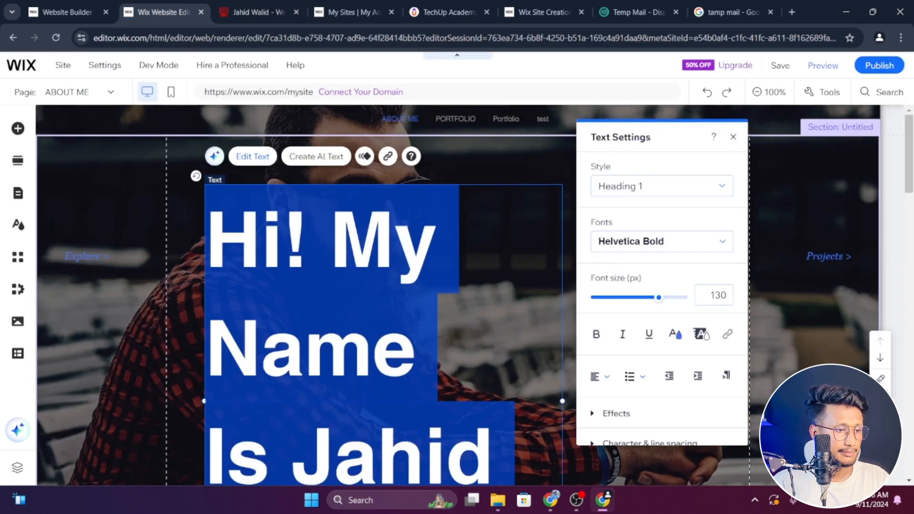
{"action": "left_click", "coordinate": [570, 263]}
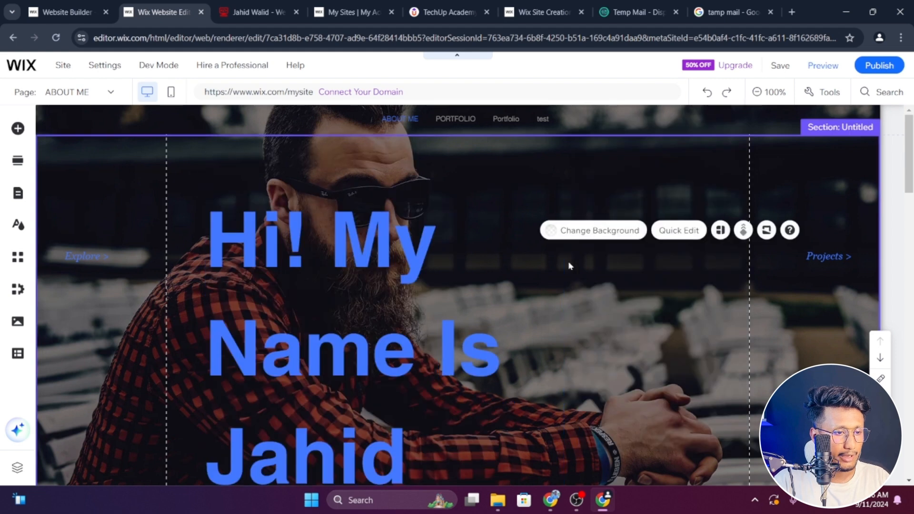
Step: Reduce the greeting heading's font size to 41 px
{"action": "left_click", "coordinate": [408, 284]}
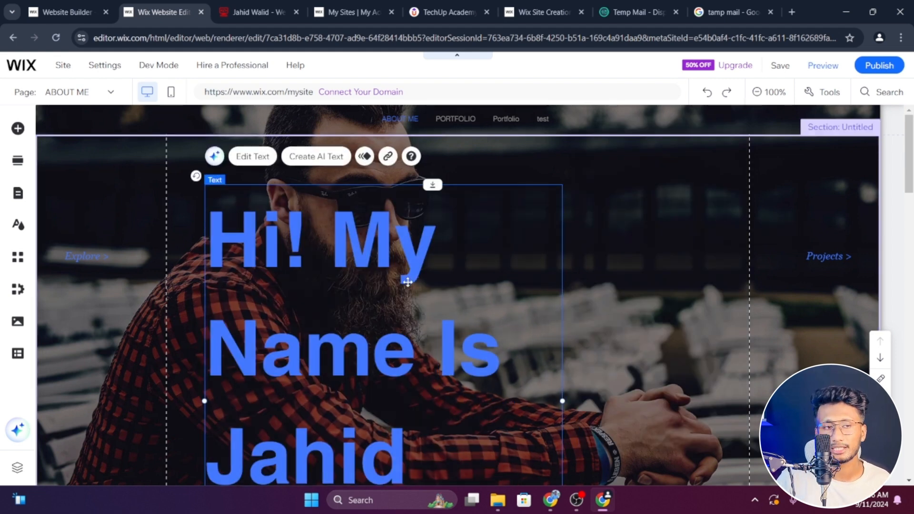
{"action": "double_click", "coordinate": [408, 283]}
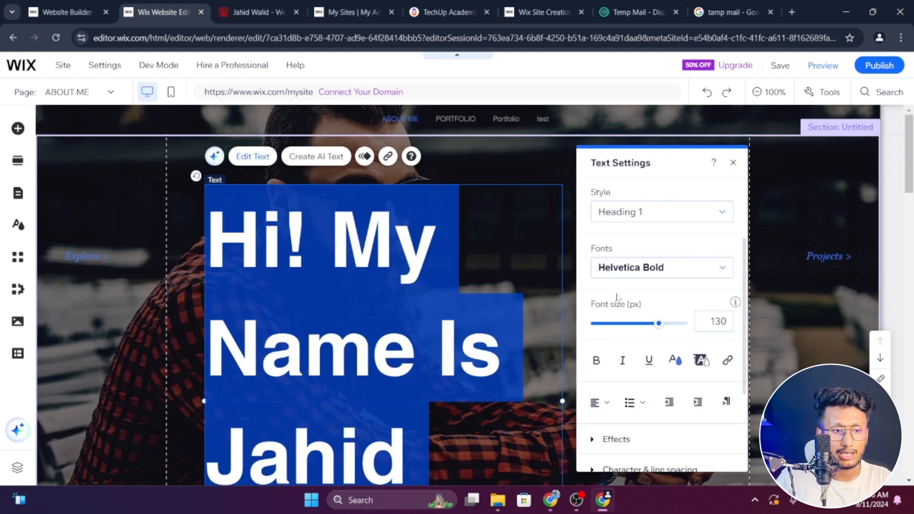
{"action": "mouse_move", "coordinate": [636, 162]}
{"action": "left_mouse_down"}
{"action": "mouse_move", "coordinate": [539, 220]}
{"action": "mouse_move", "coordinate": [641, 170]}
{"action": "left_mouse_up"}
{"action": "left_click_drag", "start_coordinate": [663, 332], "coordinate": [622, 335]}
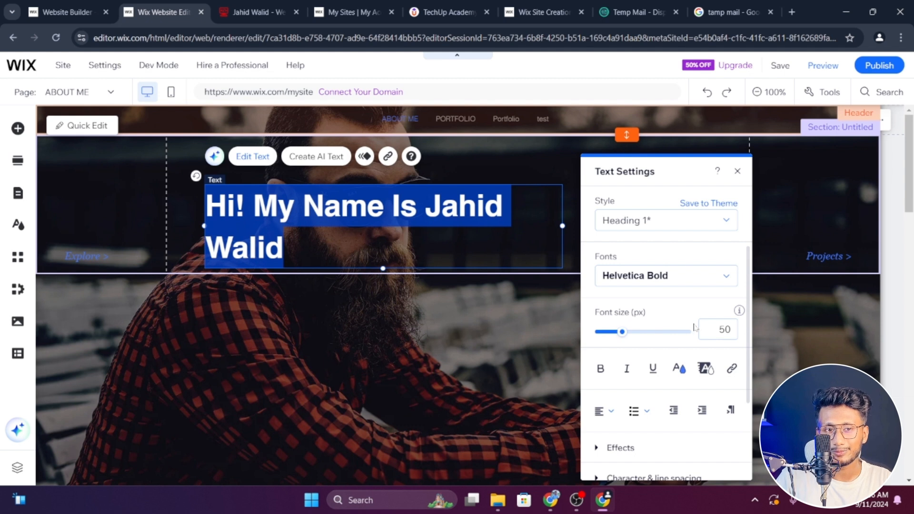
{"action": "left_click", "coordinate": [712, 329]}
{"action": "left_click_drag", "start_coordinate": [623, 332], "coordinate": [617, 333]}
Step: Try the Impact font on the greeting heading, and replace it with the Heading 4 theme style
{"action": "left_click", "coordinate": [633, 281]}
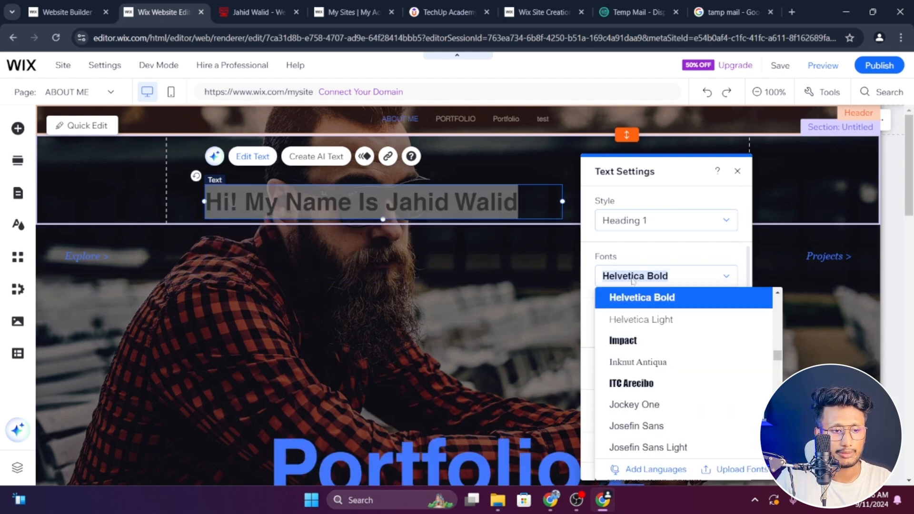
{"action": "left_click", "coordinate": [647, 343]}
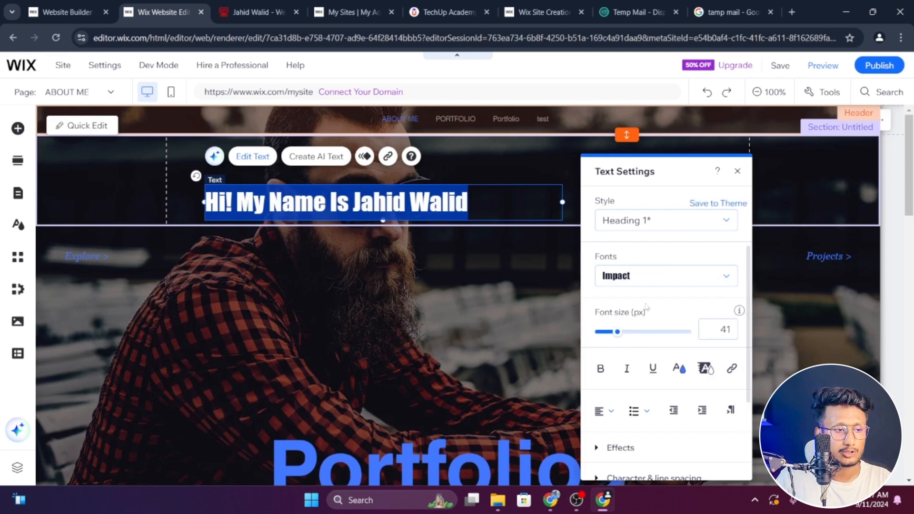
{"action": "left_click", "coordinate": [638, 230]}
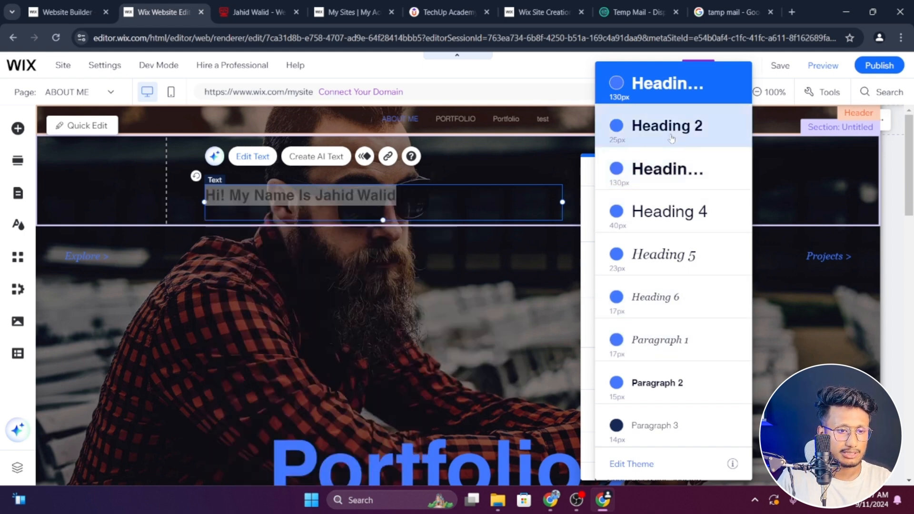
{"action": "left_click", "coordinate": [675, 218]}
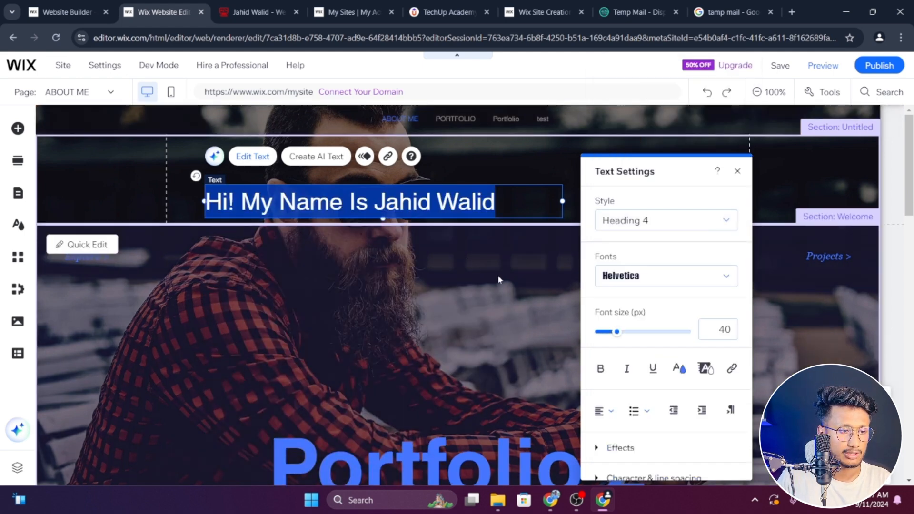
Step: Make the greeting heading bold and italic, and color it with the white theme color
{"action": "left_click", "coordinate": [600, 369]}
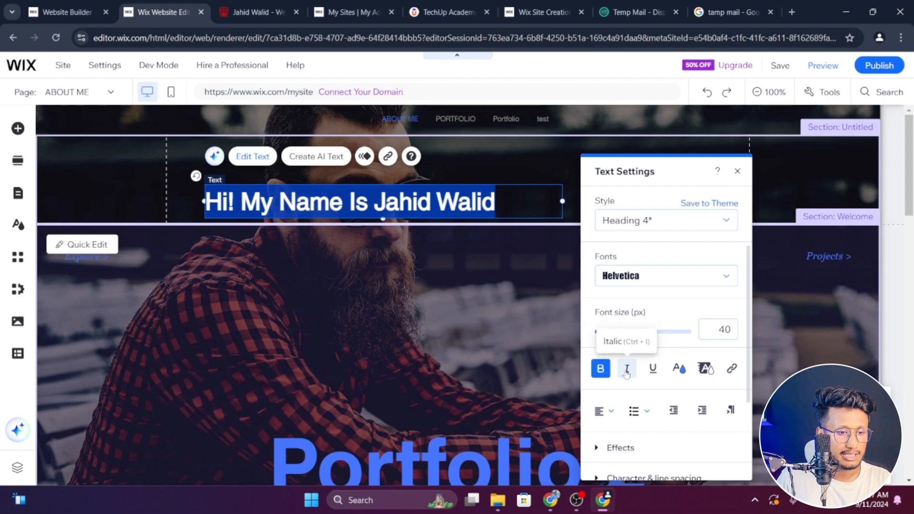
{"action": "left_click", "coordinate": [627, 369]}
{"action": "left_click", "coordinate": [680, 368]}
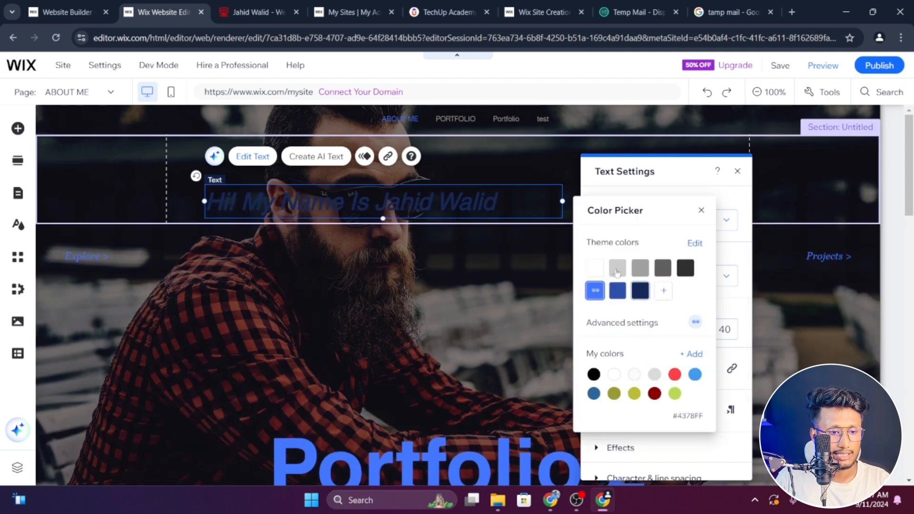
{"action": "left_click", "coordinate": [600, 271]}
{"action": "left_click", "coordinate": [731, 309]}
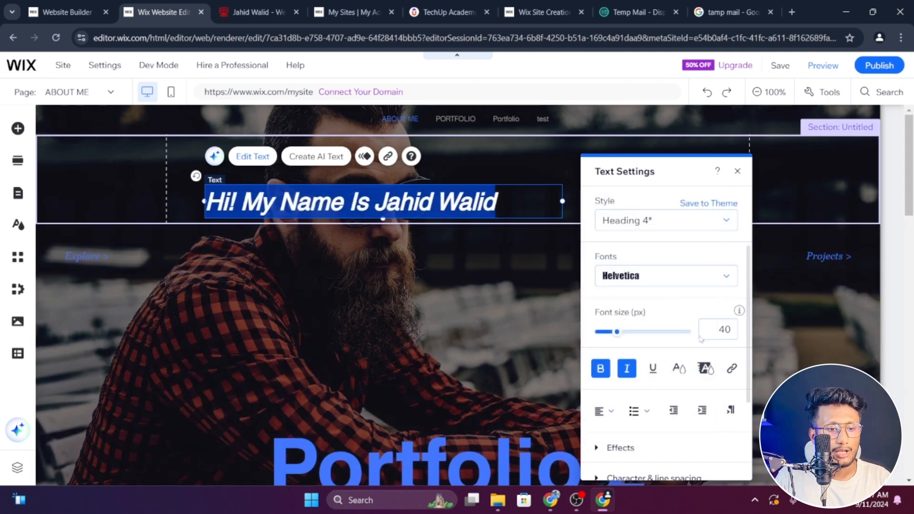
Step: Examine the greeting heading's effects, character and line spacing, and vertical text settings
{"action": "scroll", "coordinate": [694, 372], "scroll_direction": "down", "scroll_amount": 3}
{"action": "left_click", "coordinate": [598, 345]}
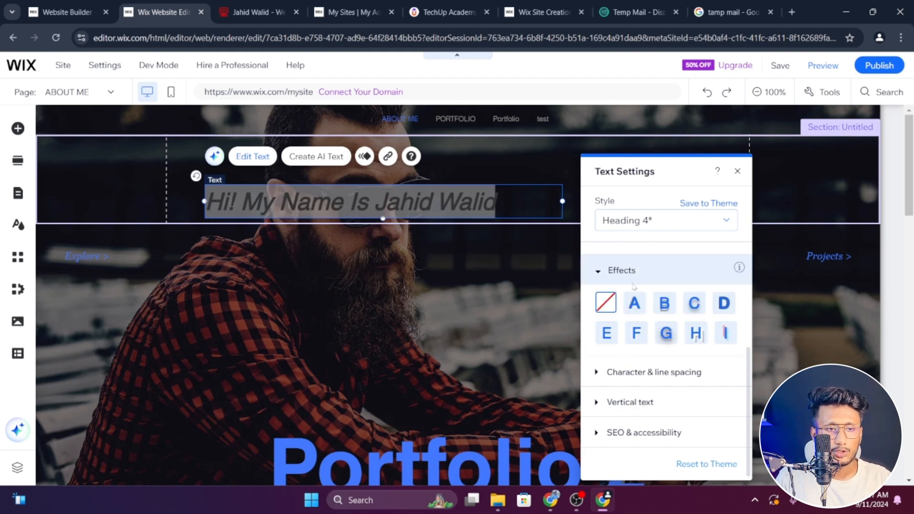
{"action": "left_click", "coordinate": [624, 372]}
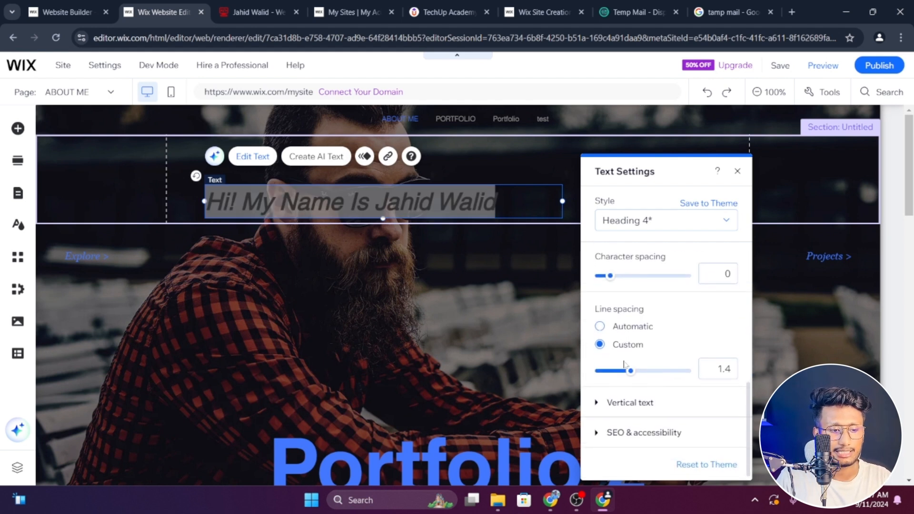
{"action": "left_click", "coordinate": [598, 409]}
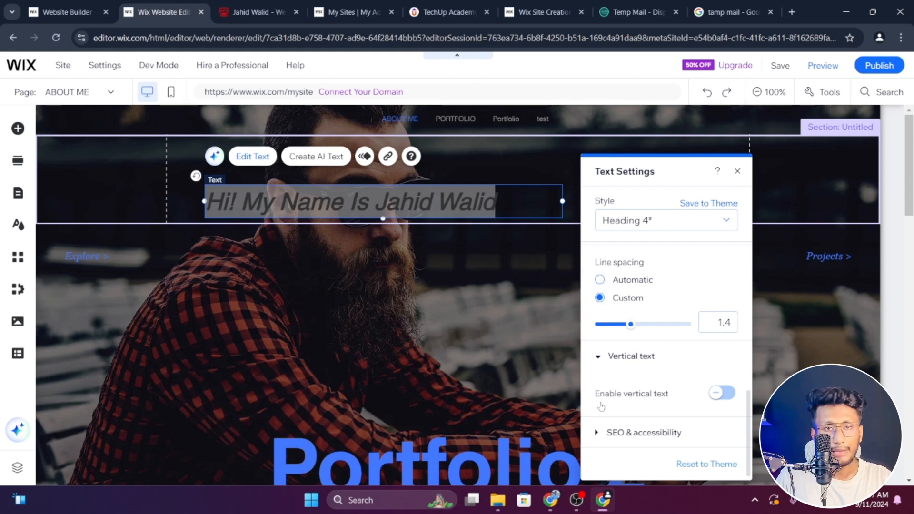
Step: Close the text settings and extend the untitled section downward past the Explore and Projects links
{"action": "left_click", "coordinate": [432, 276]}
{"action": "left_click", "coordinate": [641, 168]}
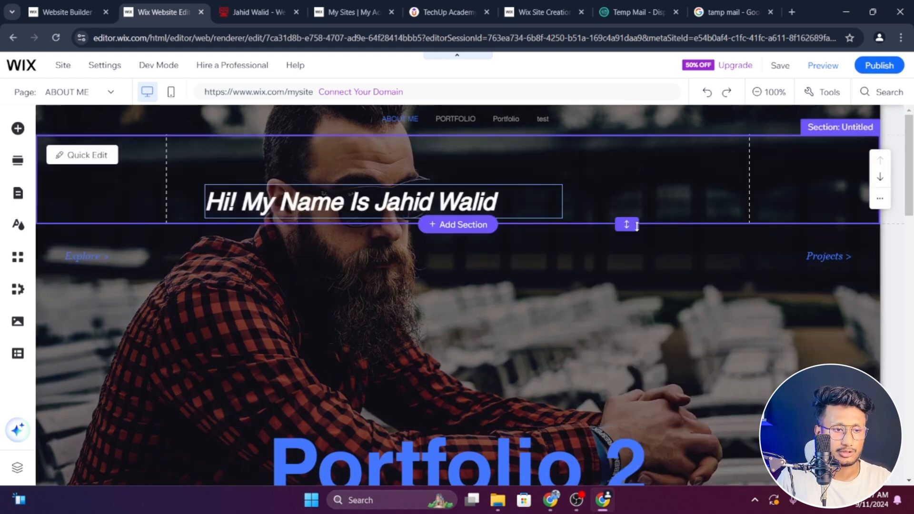
{"action": "left_click_drag", "start_coordinate": [635, 230], "coordinate": [617, 379]}
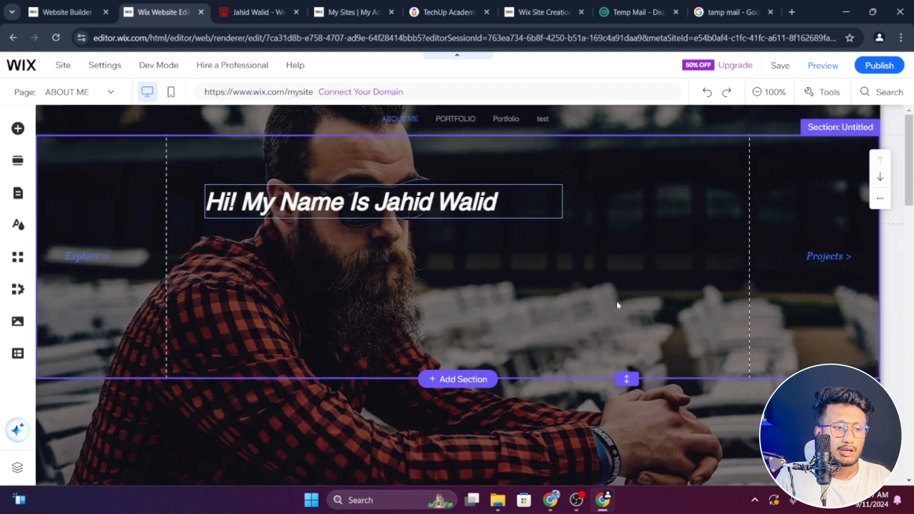
Step: Look through the button elements available to add, including the themed and text-and-icon styles
{"action": "left_click", "coordinate": [18, 129]}
{"action": "left_click", "coordinate": [63, 182]}
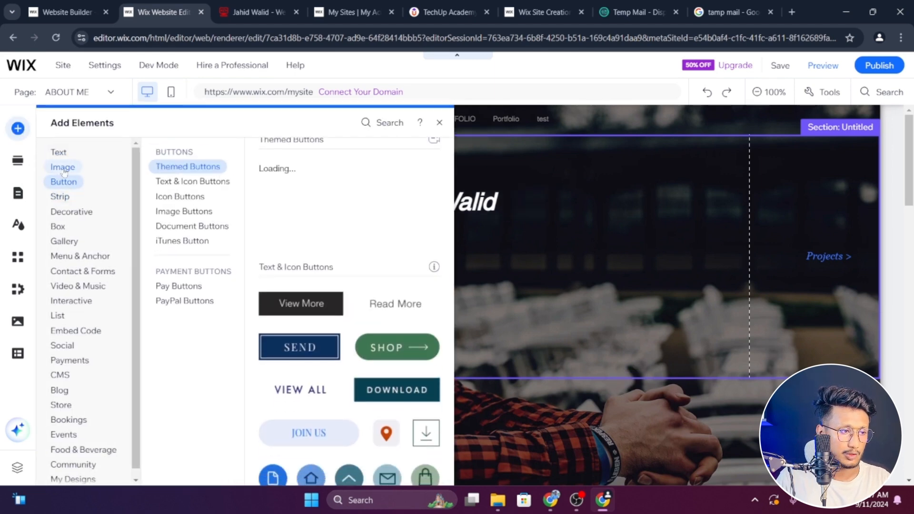
{"action": "scroll", "coordinate": [311, 227], "scroll_direction": "up", "scroll_amount": 1}
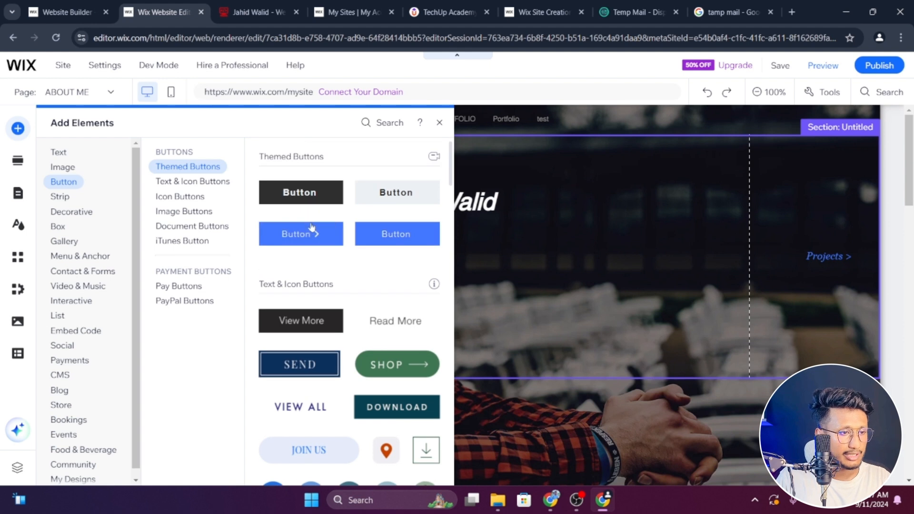
{"action": "left_click", "coordinate": [77, 196]}
{"action": "left_click", "coordinate": [72, 182]}
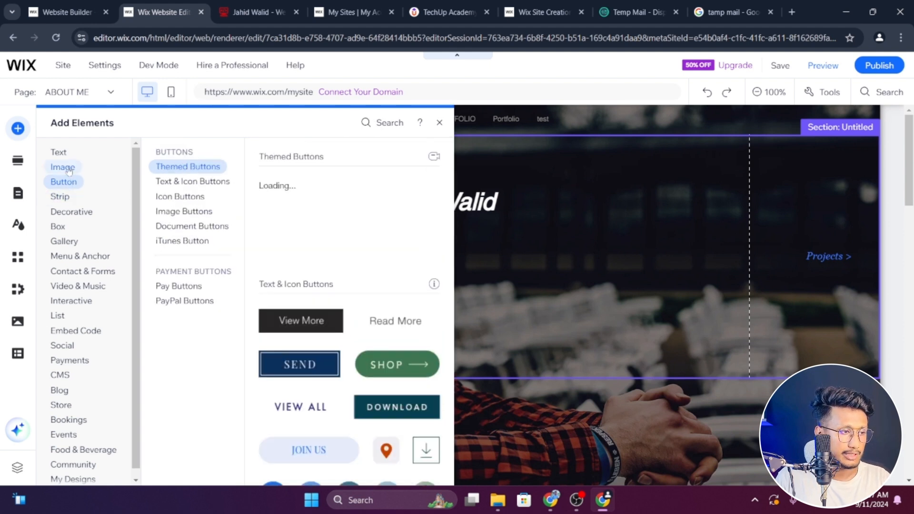
Step: Open the media library for adding an image and examine the sources available for uploading media
{"action": "left_click", "coordinate": [69, 171]}
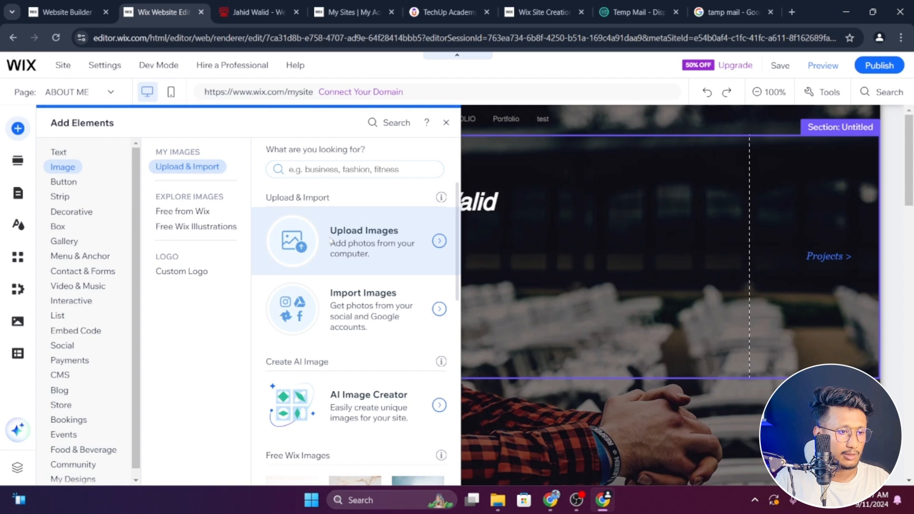
{"action": "left_click", "coordinate": [330, 238]}
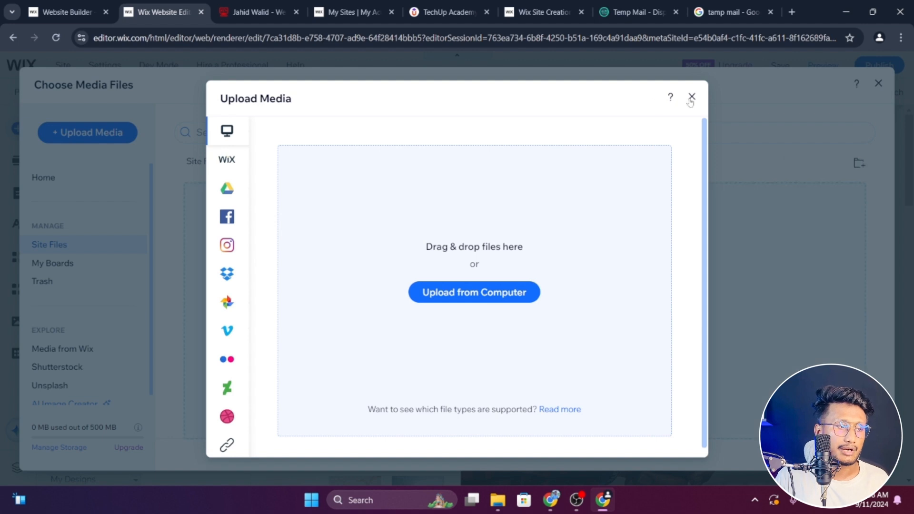
{"action": "left_click", "coordinate": [692, 97]}
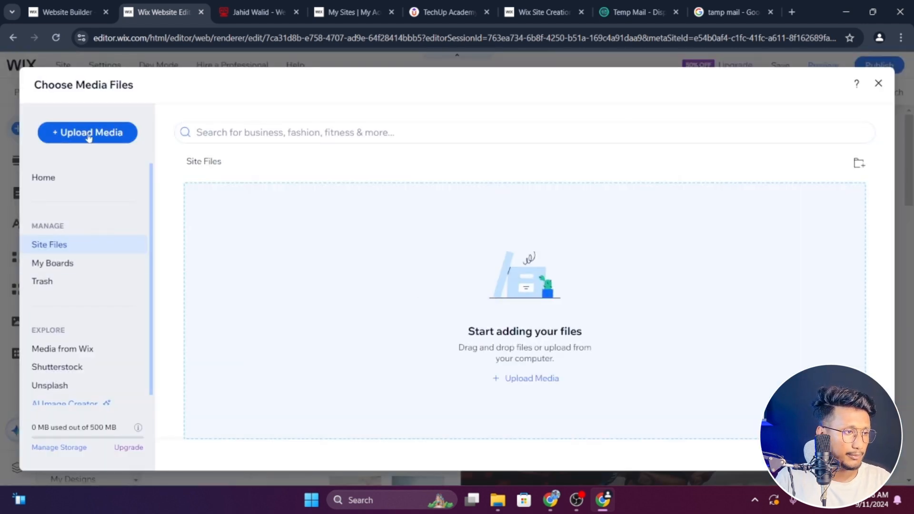
{"action": "left_click", "coordinate": [114, 137]}
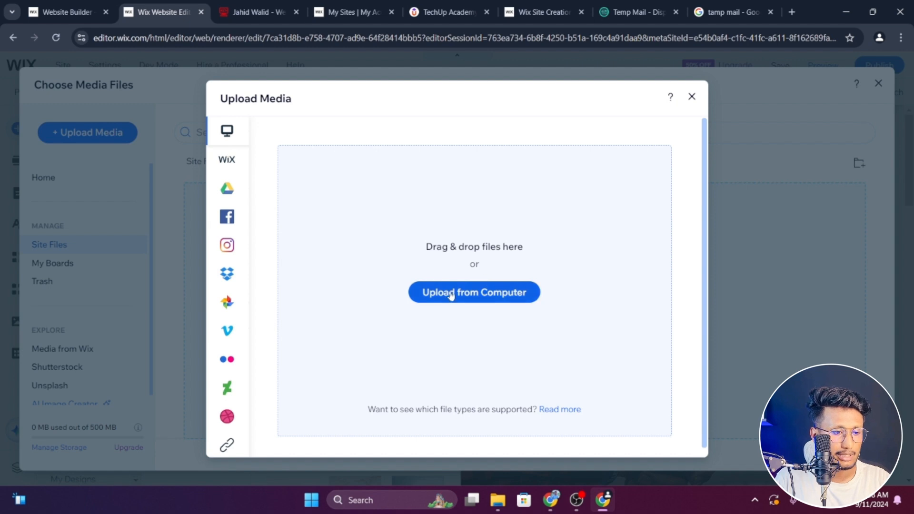
{"action": "left_click", "coordinate": [693, 98]}
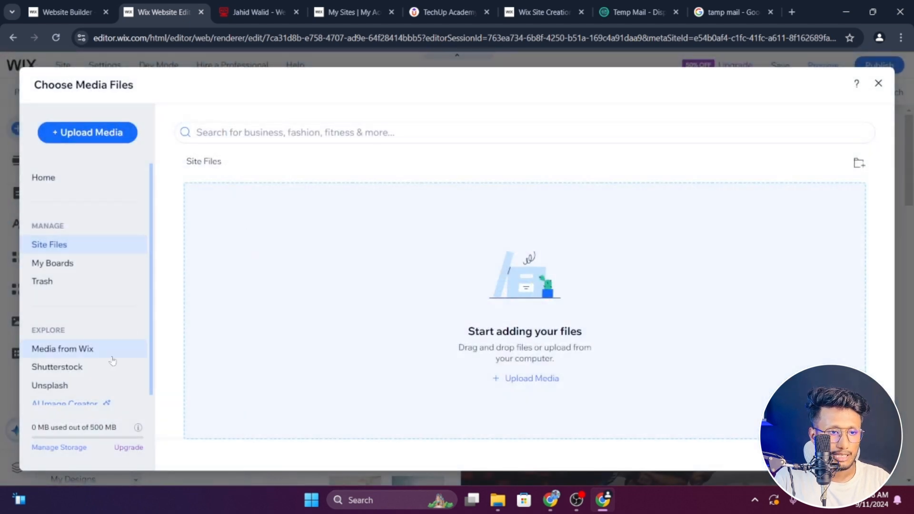
Step: Add the free Wix photo of two children standing at a playground to the page
{"action": "left_click", "coordinate": [90, 353]}
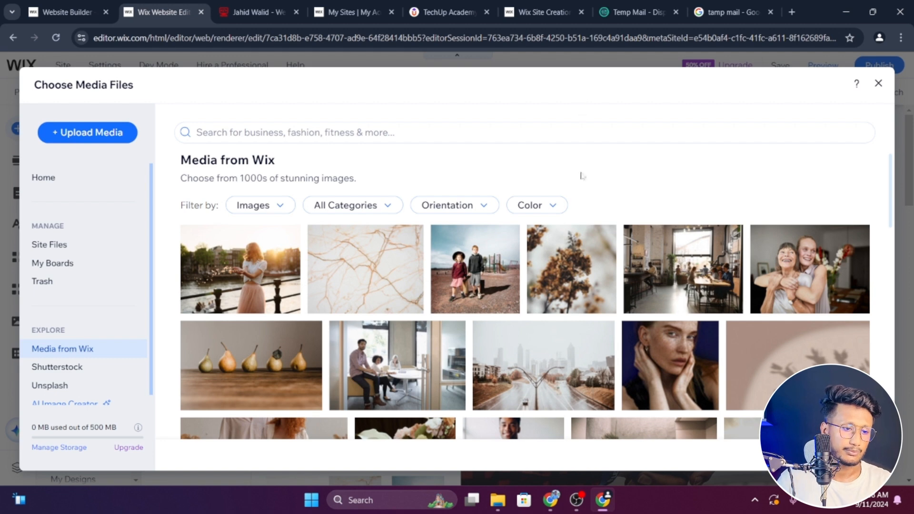
{"action": "left_click", "coordinate": [474, 269]}
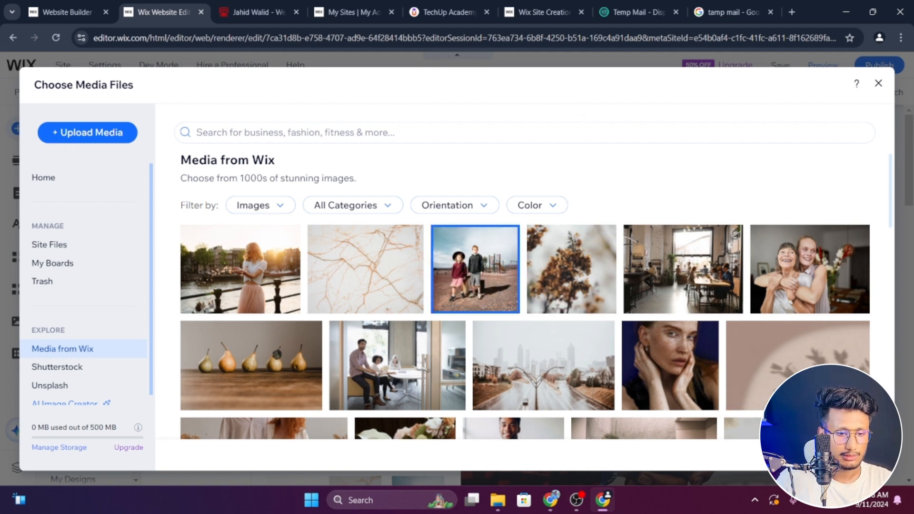
{"action": "left_click", "coordinate": [850, 453]}
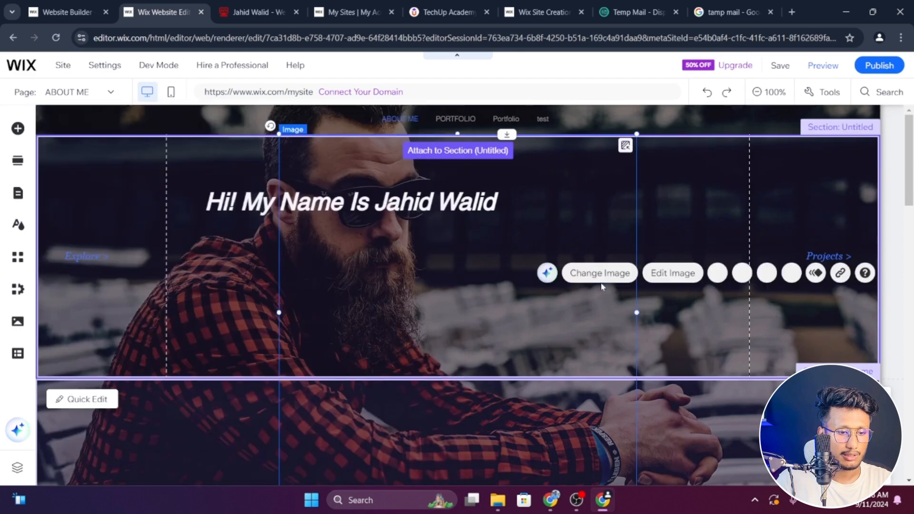
Step: Shrink the playground photo to fit within the untitled section and place it to the right of the greeting heading
{"action": "scroll", "coordinate": [603, 363], "scroll_direction": "down", "scroll_amount": 2}
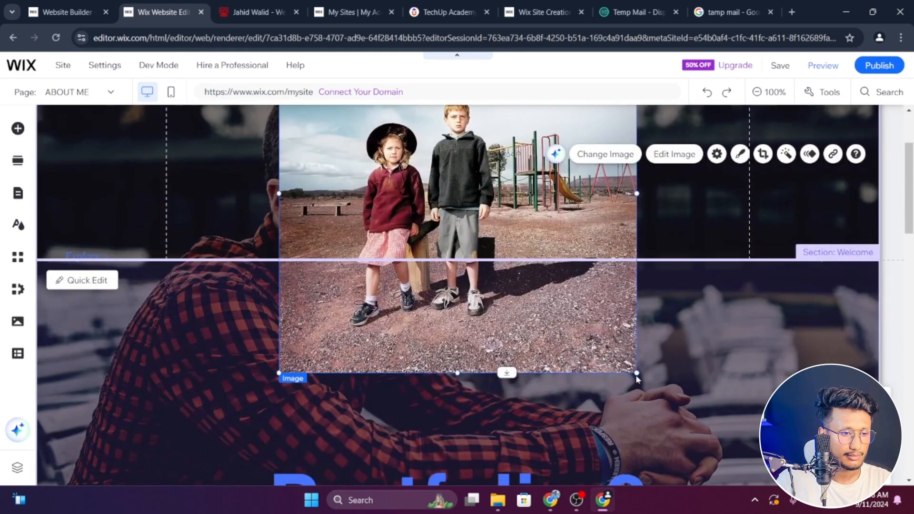
{"action": "scroll", "coordinate": [636, 388], "scroll_direction": "up", "scroll_amount": 1}
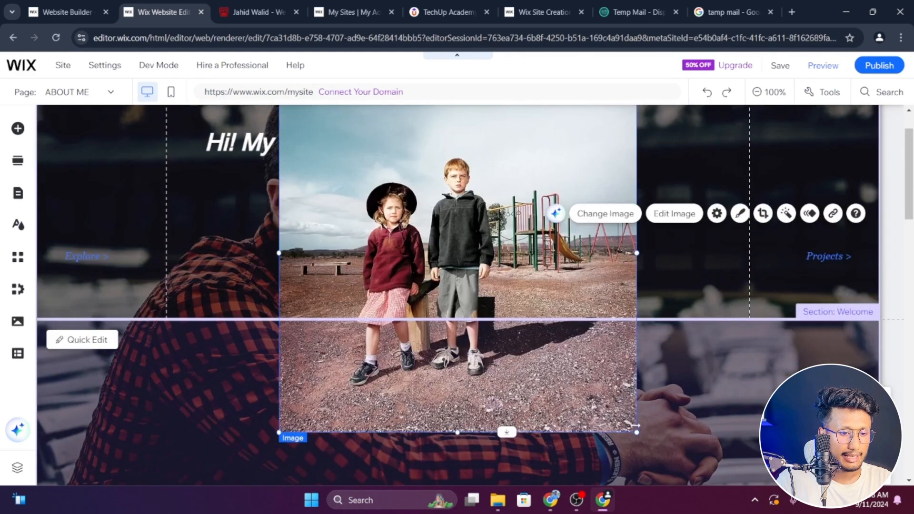
{"action": "left_click_drag", "start_coordinate": [637, 432], "coordinate": [508, 239]}
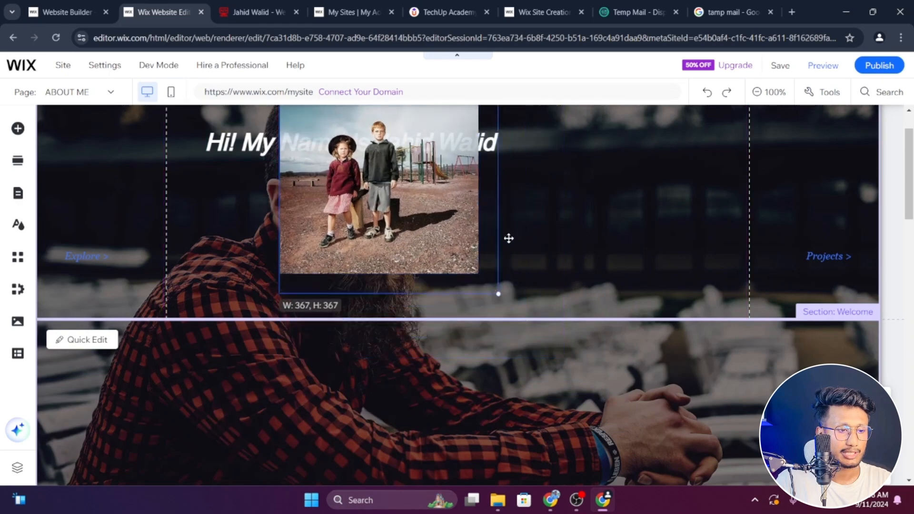
{"action": "scroll", "coordinate": [566, 304], "scroll_direction": "up", "scroll_amount": 1}
{"action": "left_click_drag", "start_coordinate": [413, 208], "coordinate": [684, 231]}
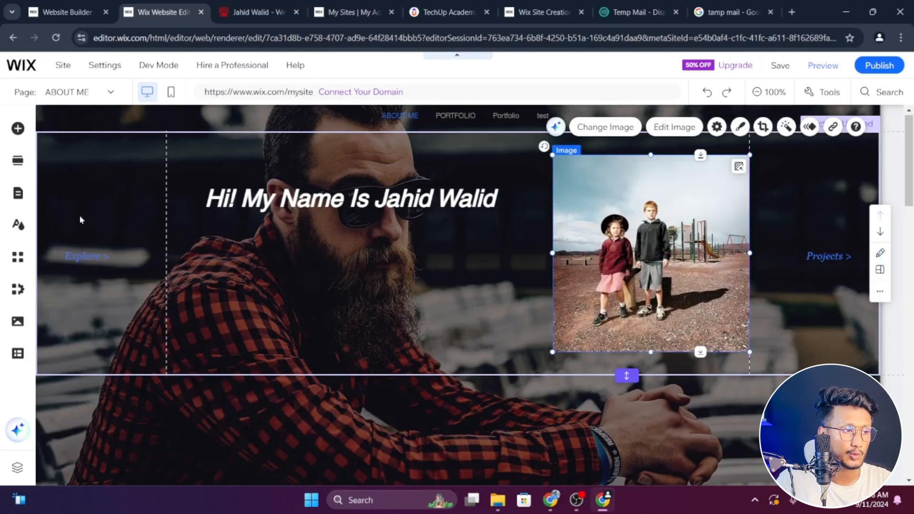
{"action": "left_click", "coordinate": [16, 197]}
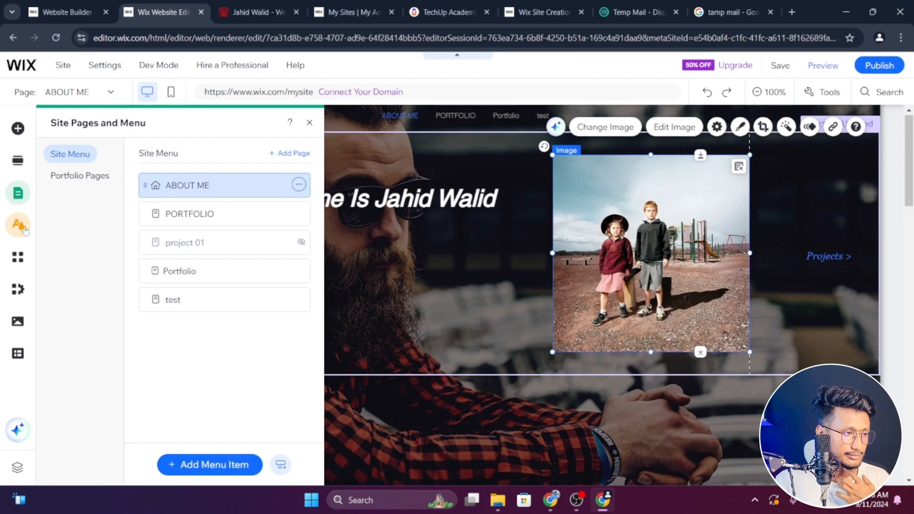
{"action": "left_click", "coordinate": [634, 172]}
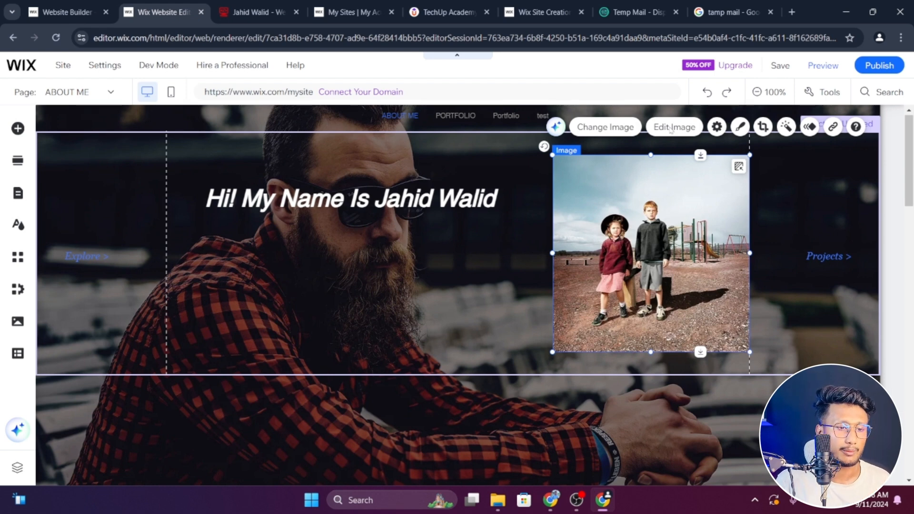
Step: Edit the playground photo in Photo Studio by lowering its brightness and applying the Black & White filter, and save it
{"action": "left_click", "coordinate": [670, 129]}
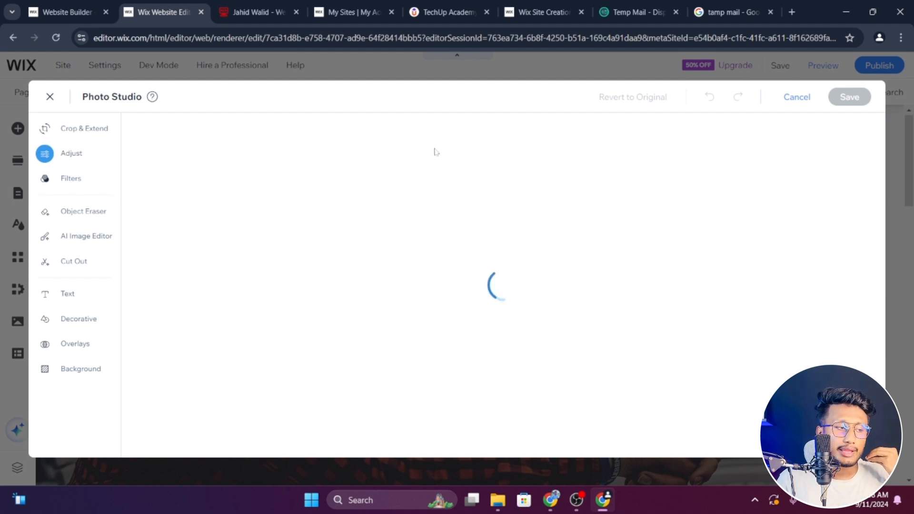
{"action": "left_click", "coordinate": [62, 181]}
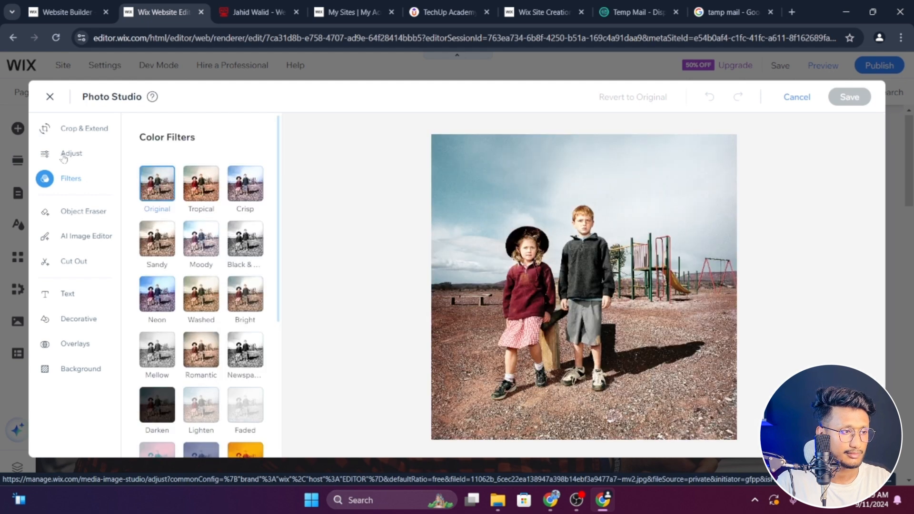
{"action": "left_click", "coordinate": [71, 153]}
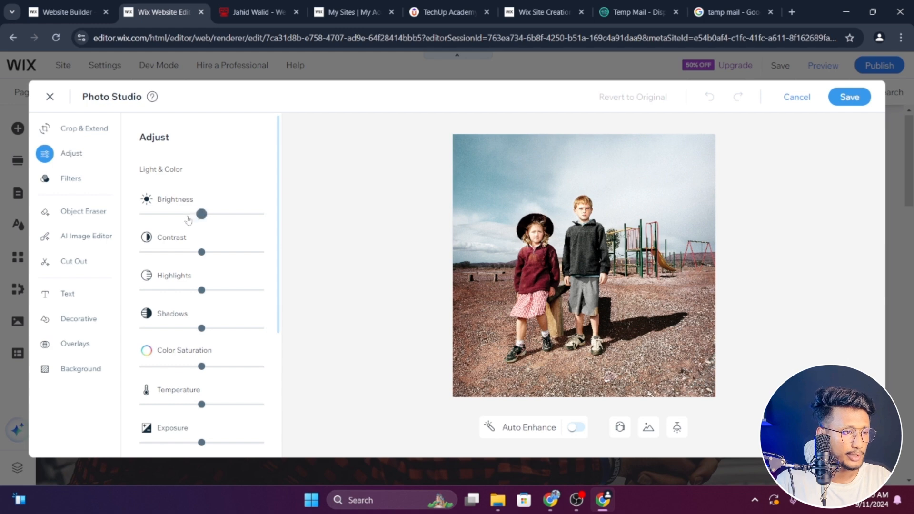
{"action": "left_click_drag", "start_coordinate": [195, 215], "coordinate": [162, 223]}
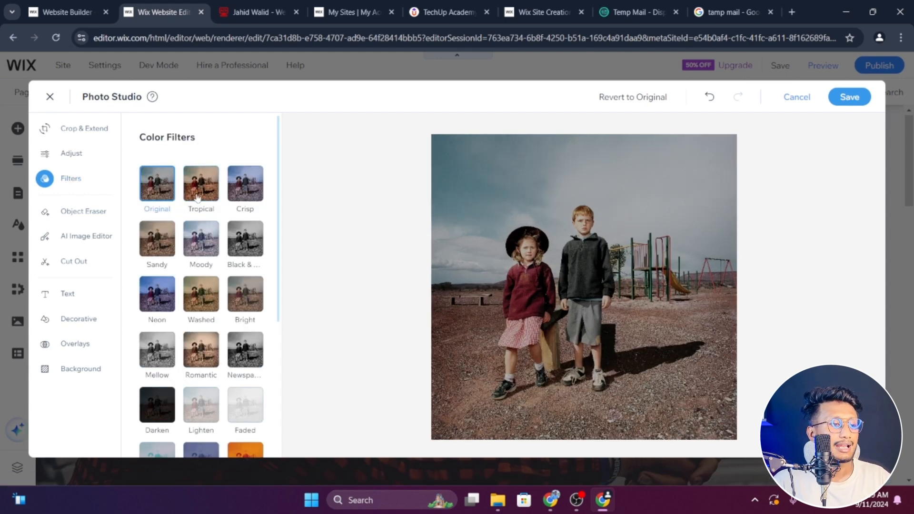
{"action": "left_click", "coordinate": [243, 263]}
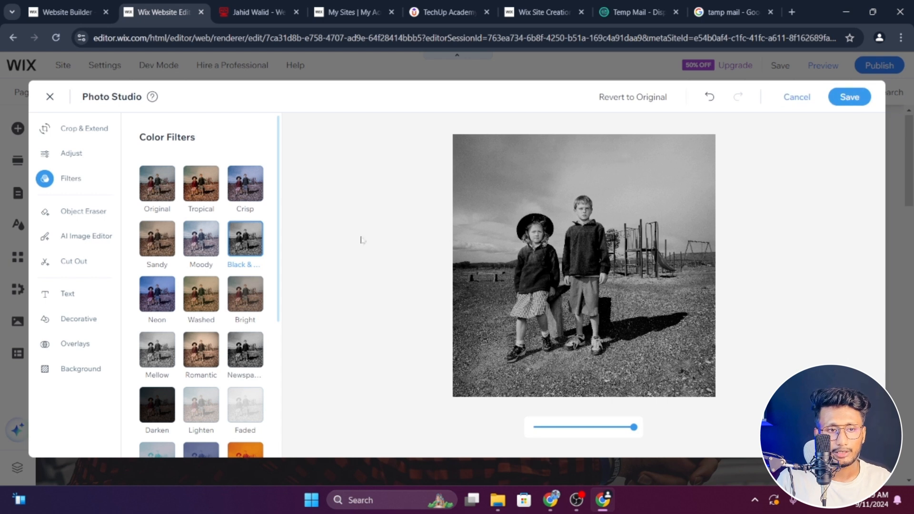
{"action": "left_click", "coordinate": [856, 97]}
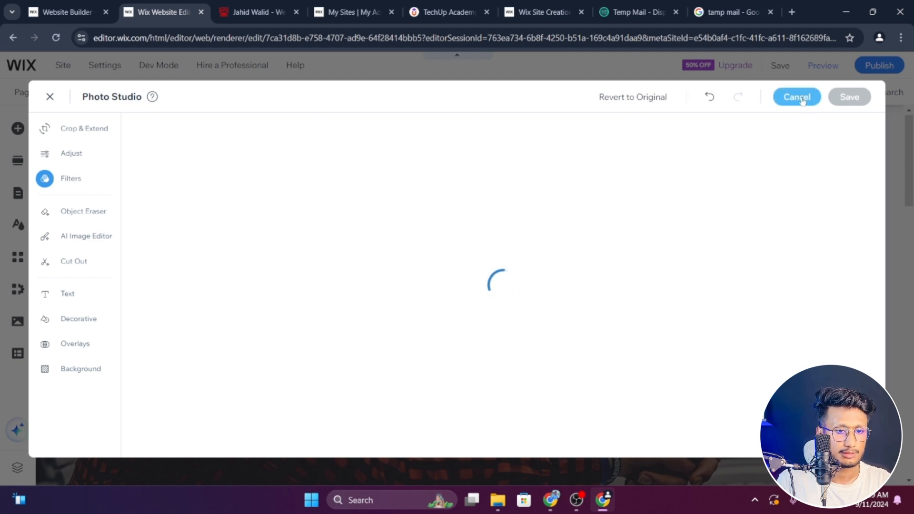
Step: Leave Photo Studio without saving the pending photo changes and select the untitled section
{"action": "left_click", "coordinate": [49, 97]}
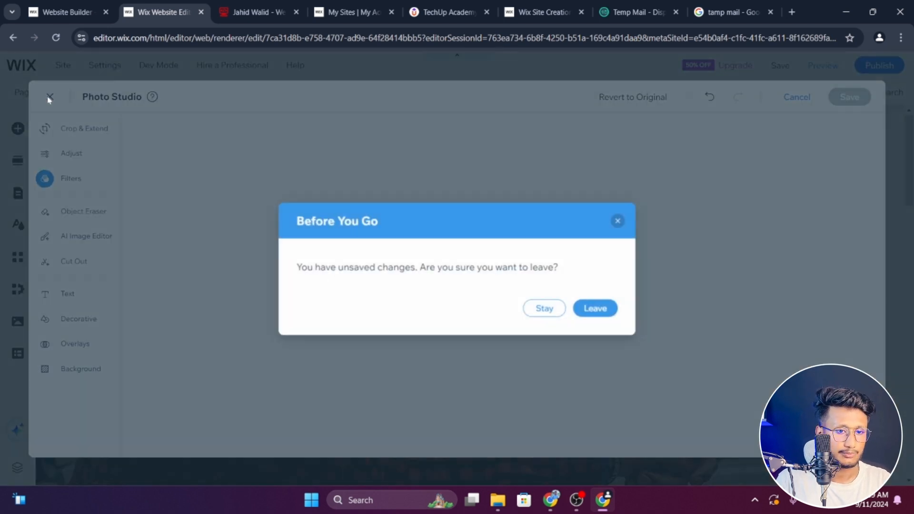
{"action": "left_click", "coordinate": [596, 309]}
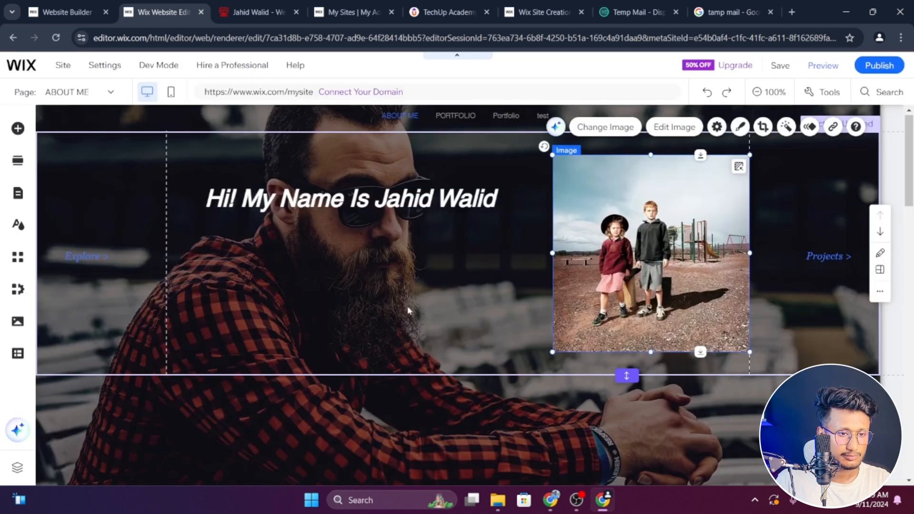
{"action": "left_click", "coordinate": [408, 311]}
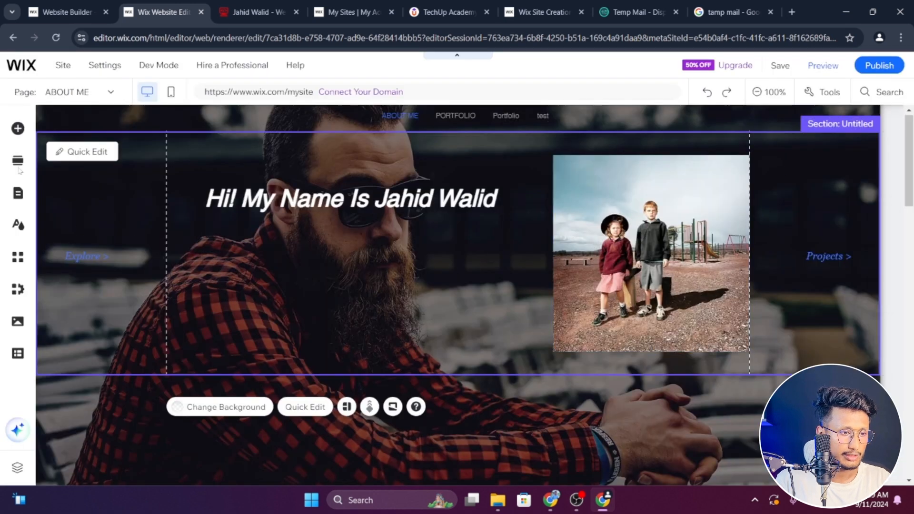
Step: Examine the gallery and box elements, search the editor for "button", and review the themed and Text & Icon button styles
{"action": "left_click", "coordinate": [18, 133]}
{"action": "left_click", "coordinate": [64, 242]}
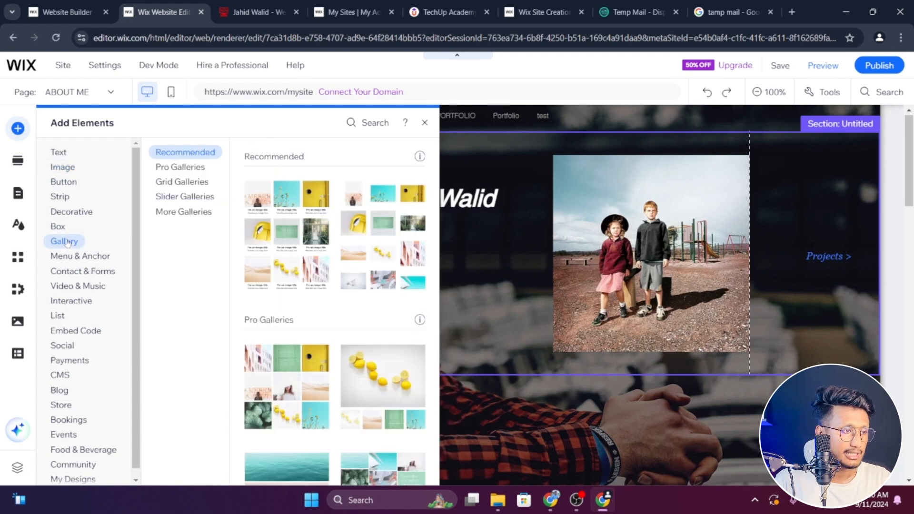
{"action": "left_click", "coordinate": [57, 227]}
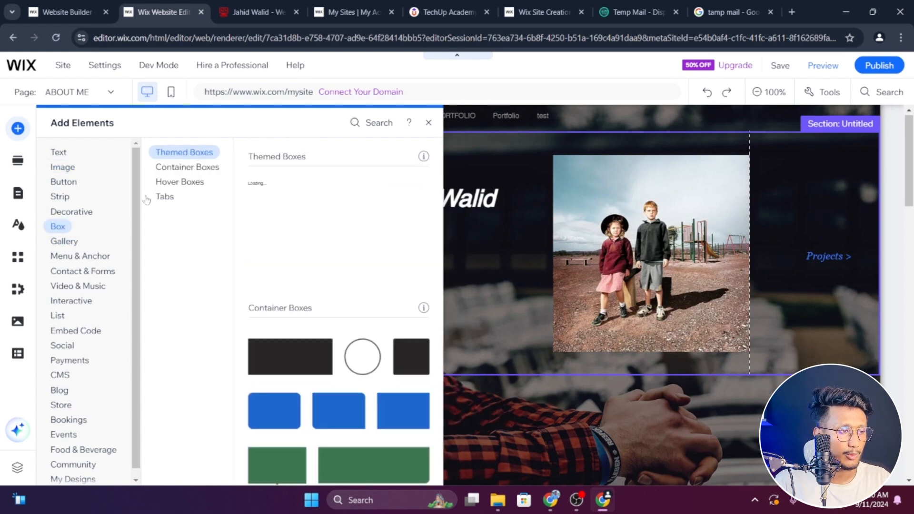
{"action": "left_click", "coordinate": [357, 127]}
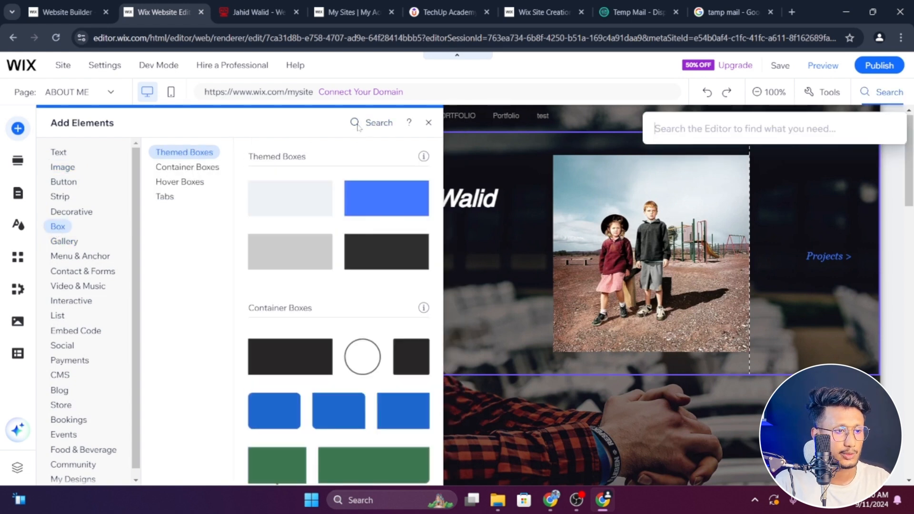
{"action": "type", "text": "button"}
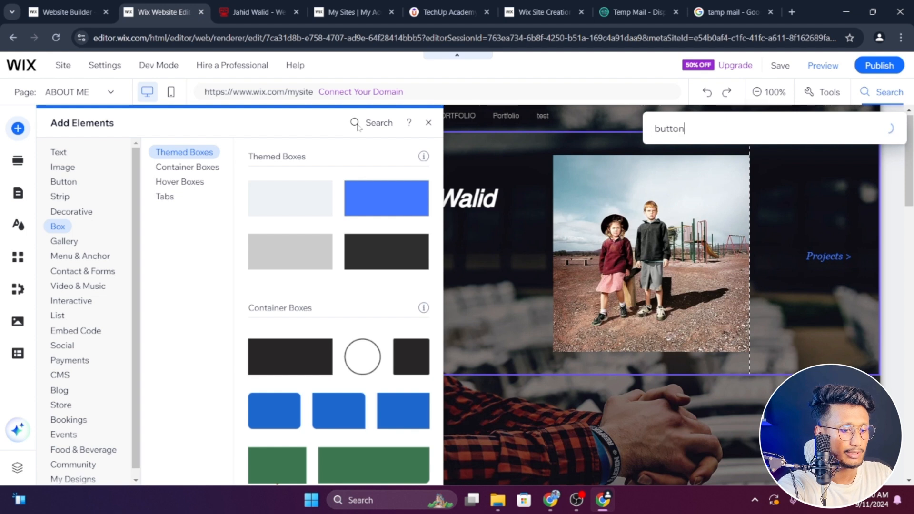
{"action": "key", "text": "ctrl+a"}
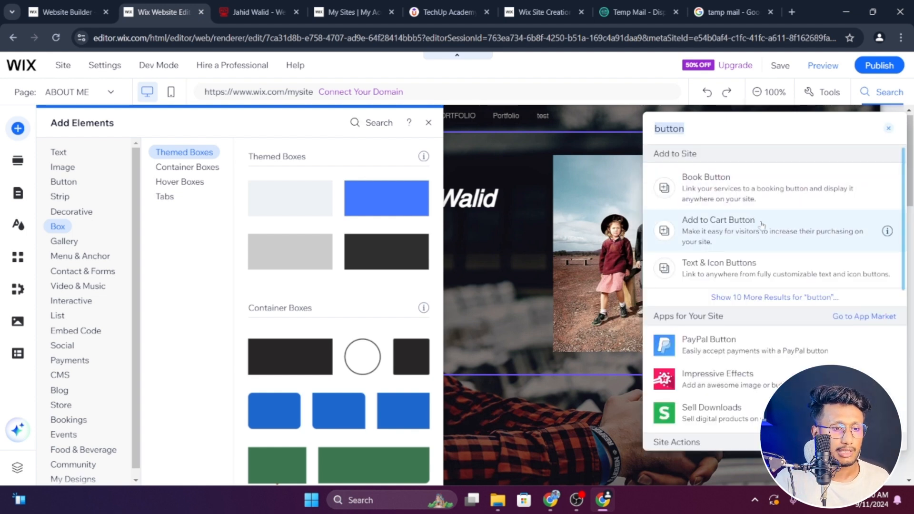
{"action": "left_click", "coordinate": [761, 269]}
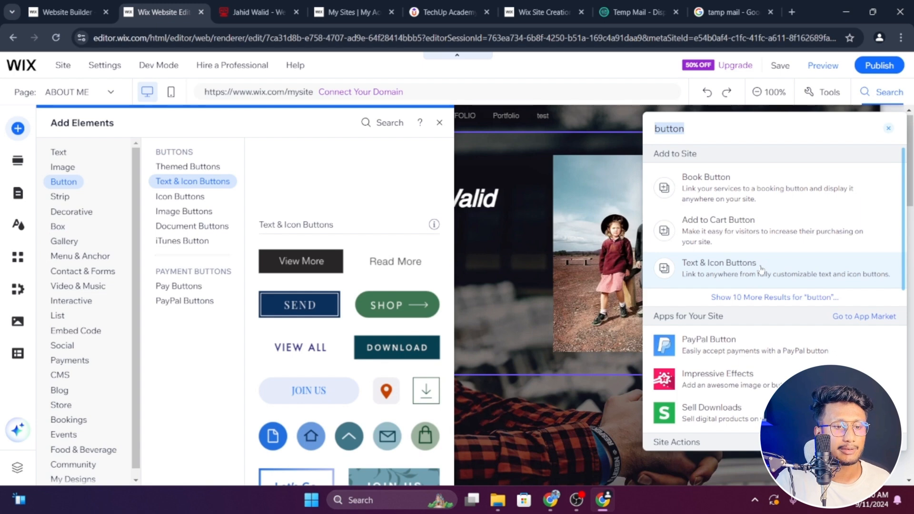
{"action": "scroll", "coordinate": [377, 210], "scroll_direction": "up", "scroll_amount": 2}
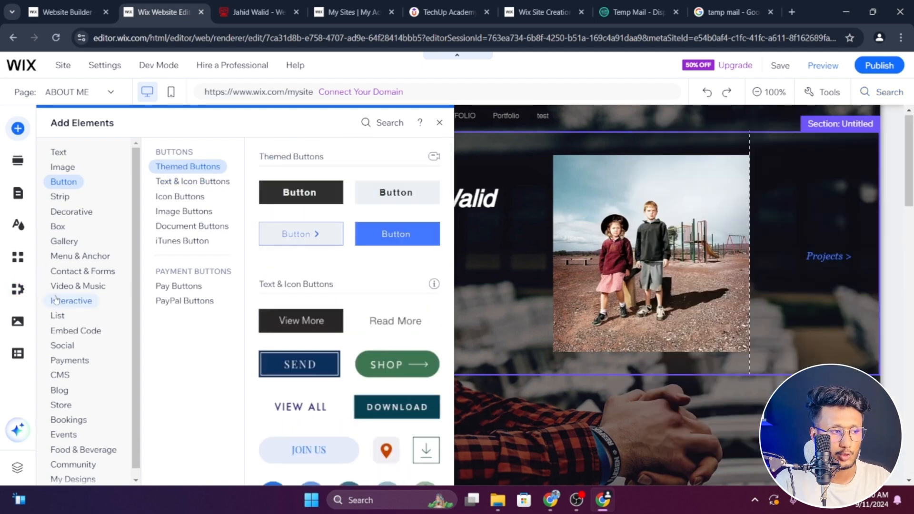
Step: Add a Video Upload single video player to the untitled section and place it directly beneath the greeting heading
{"action": "mouse_move", "coordinate": [75, 290]}
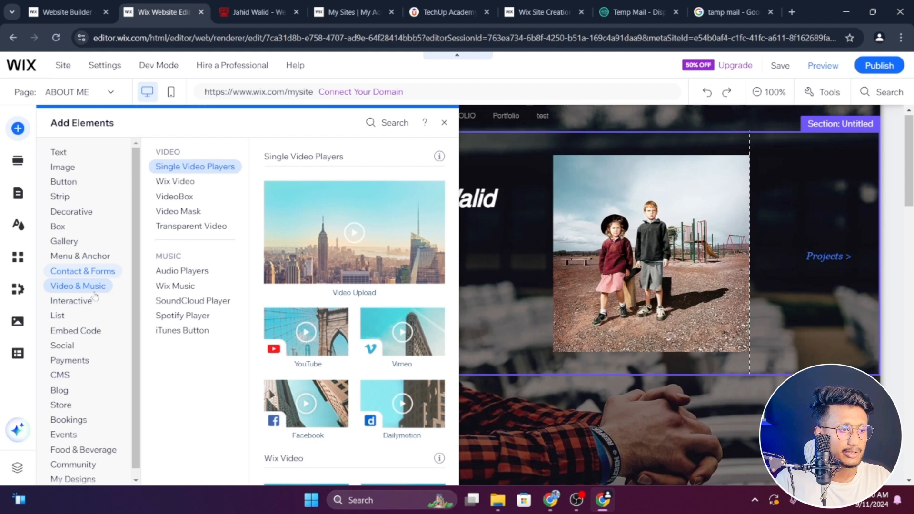
{"action": "left_click_drag", "start_coordinate": [352, 247], "coordinate": [460, 252]}
{"action": "left_click_drag", "start_coordinate": [514, 236], "coordinate": [388, 276]}
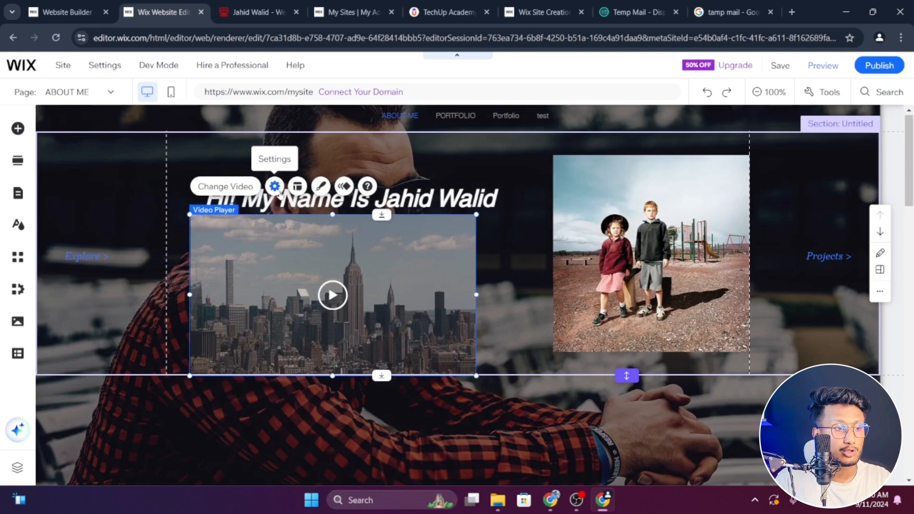
Step: Set the video player's source to YouTube, and open and close the YouTube video search without choosing another video
{"action": "left_click", "coordinate": [240, 190]}
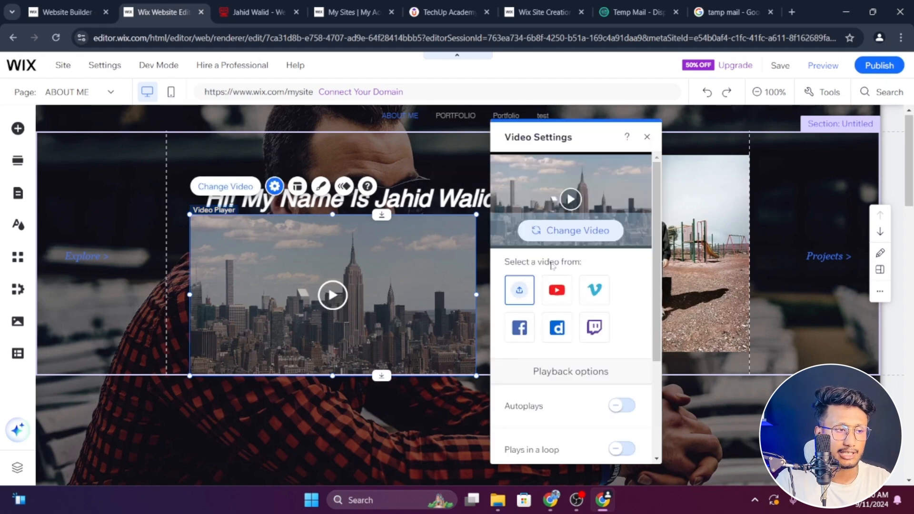
{"action": "left_click", "coordinate": [556, 290]}
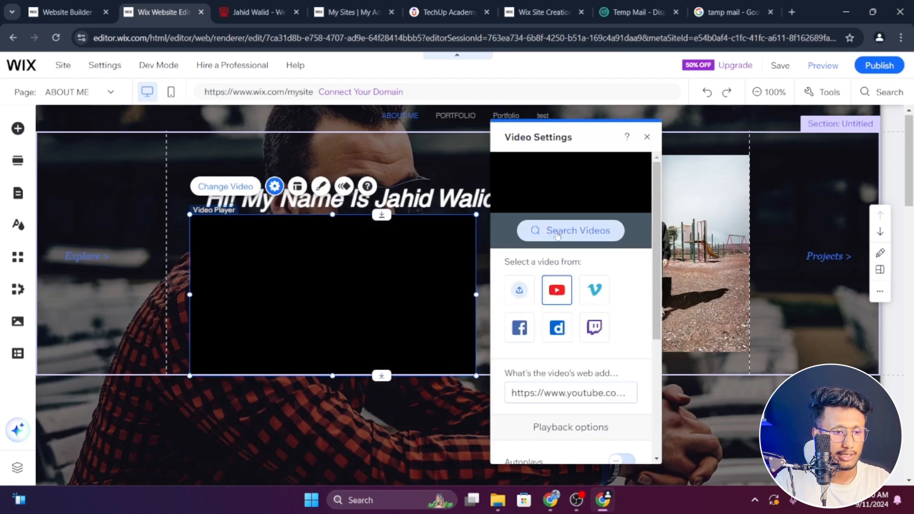
{"action": "left_click", "coordinate": [556, 232]}
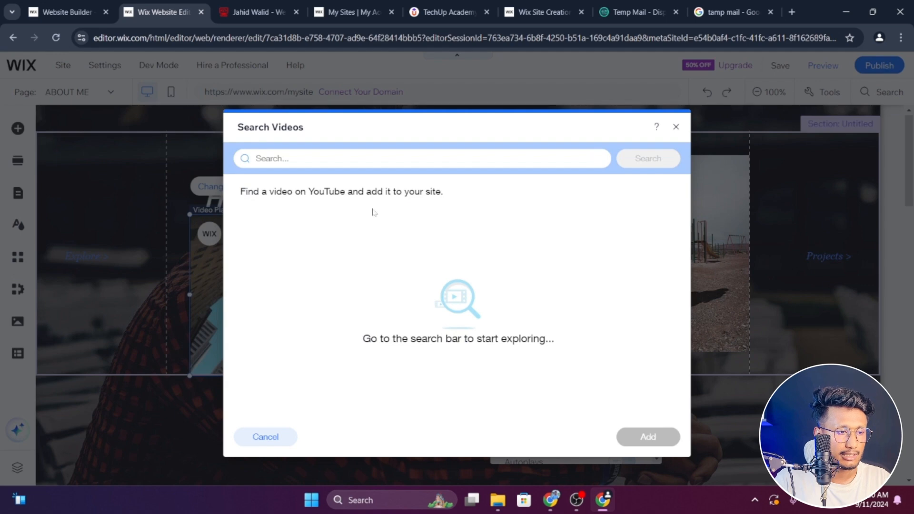
{"action": "left_click", "coordinate": [676, 127]}
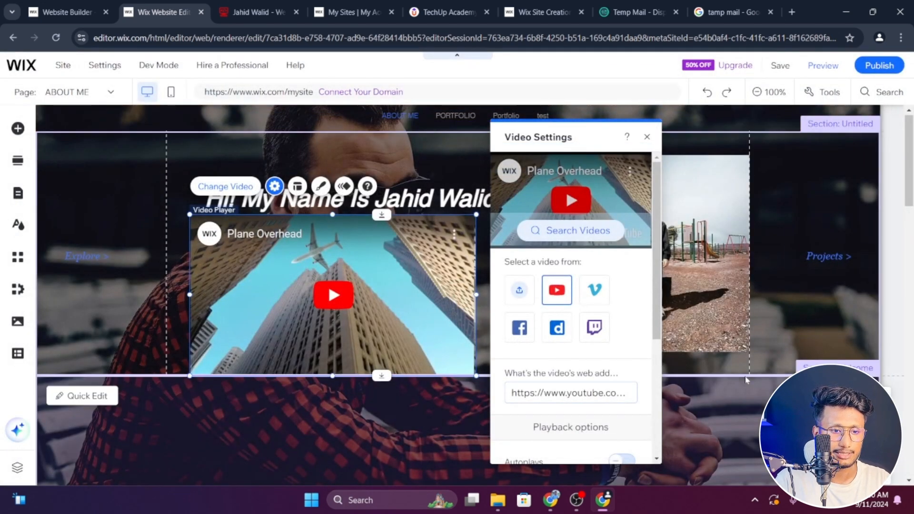
Step: Extend the untitled section's lower edge downward to leave space below the video player
{"action": "left_click", "coordinate": [631, 378]}
{"action": "left_click_drag", "start_coordinate": [624, 375], "coordinate": [628, 451]}
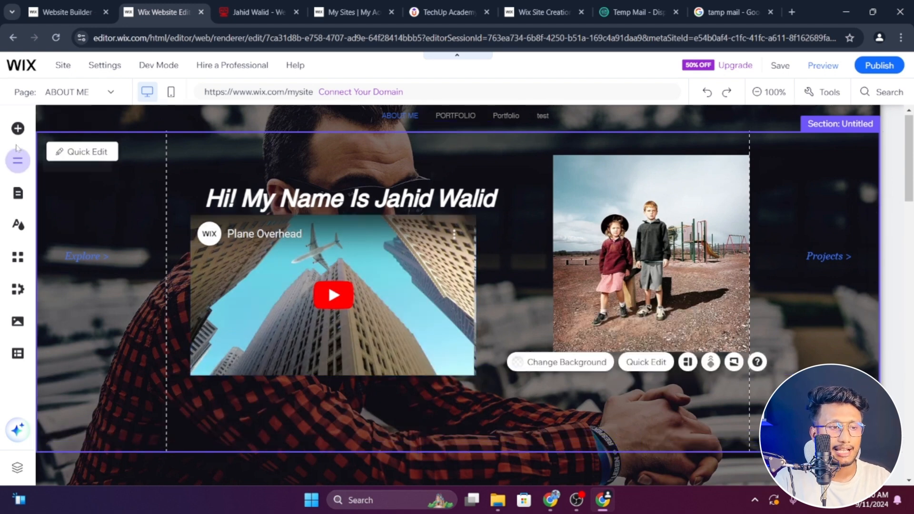
Step: Examine further element categories available for the page, including Interactive, Events, Box and the Pro Galleries
{"action": "left_click", "coordinate": [17, 130]}
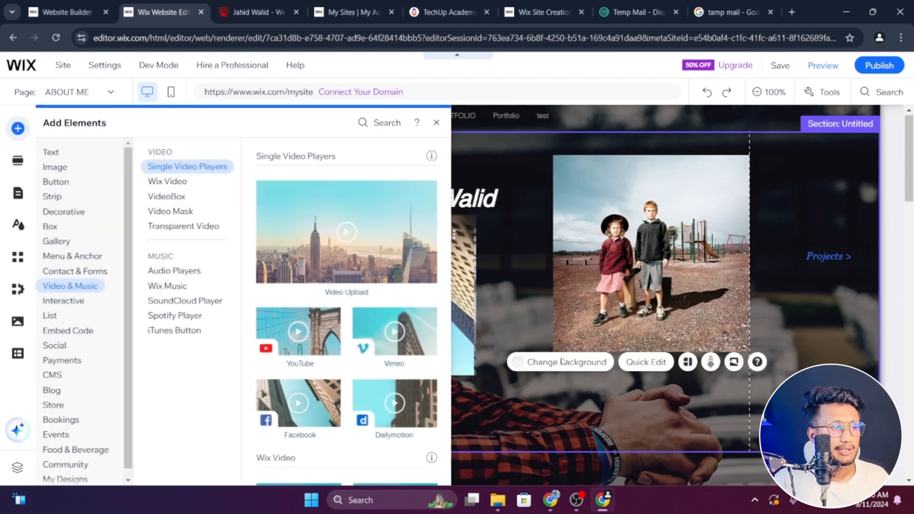
{"action": "left_click", "coordinate": [67, 301]}
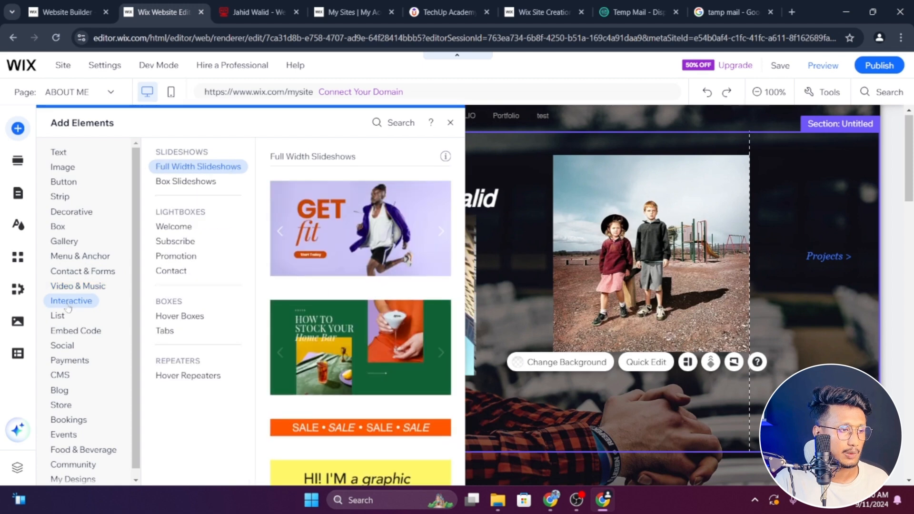
{"action": "mouse_move", "coordinate": [69, 366]}
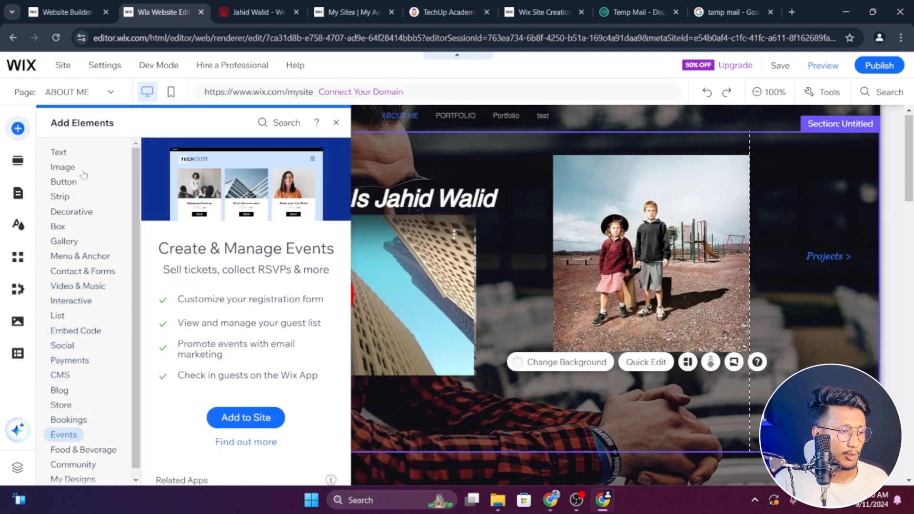
{"action": "mouse_move", "coordinate": [67, 186]}
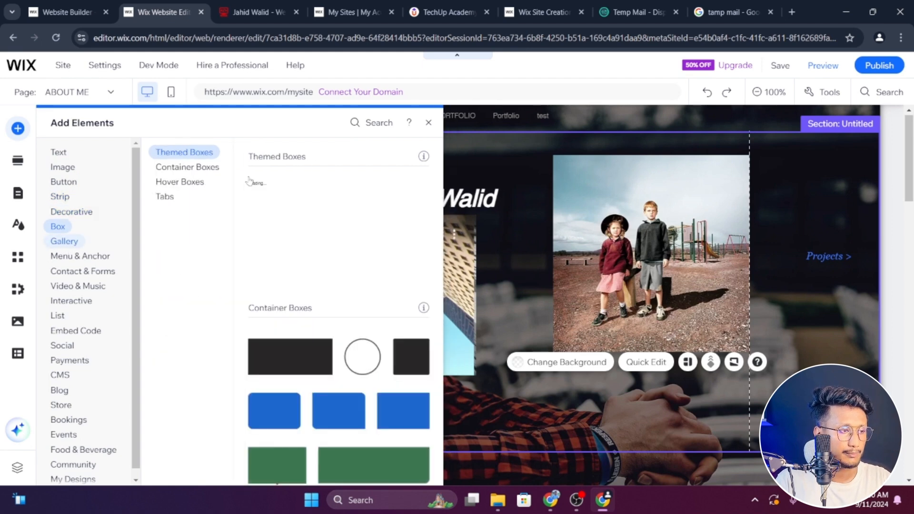
{"action": "scroll", "coordinate": [307, 301], "scroll_direction": "down", "scroll_amount": 3}
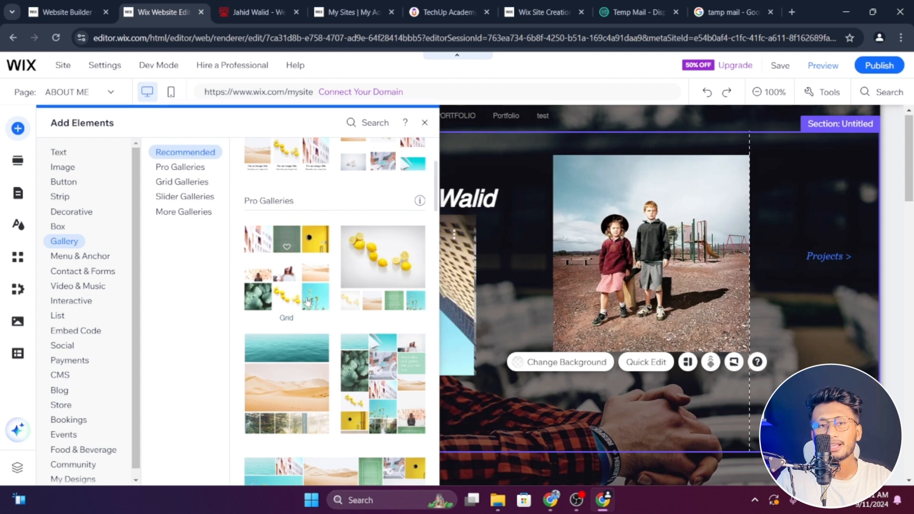
Step: Publish the site, open its live version in a new tab, and finish the publishing dialog
{"action": "left_click", "coordinate": [885, 68]}
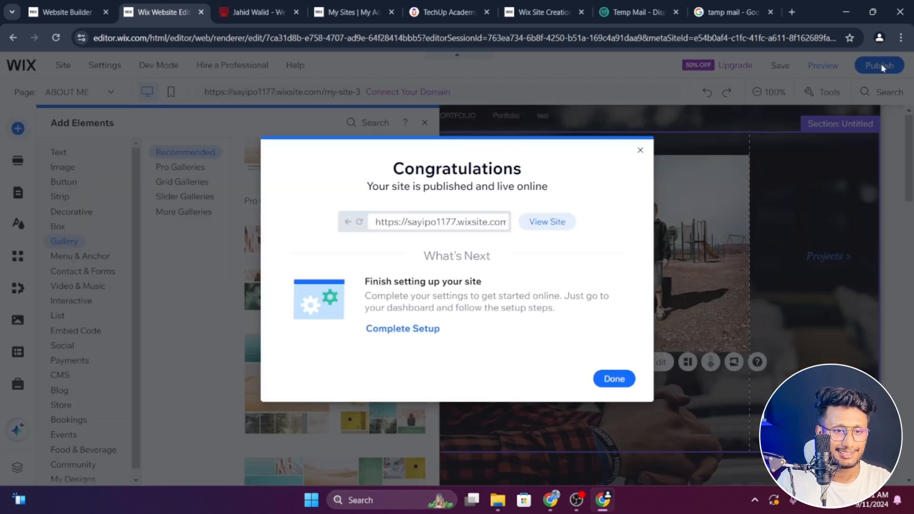
{"action": "left_click", "coordinate": [543, 230]}
{"action": "left_click", "coordinate": [614, 379]}
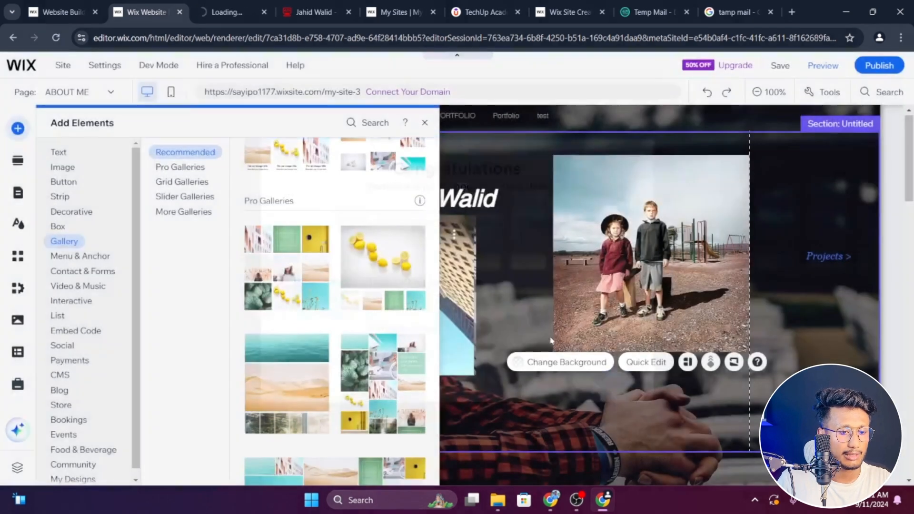
Step: Go to the My Sites overview and open the live version of the Portfolio site
{"action": "left_click", "coordinate": [211, 4]}
{"action": "left_click", "coordinate": [57, 4]}
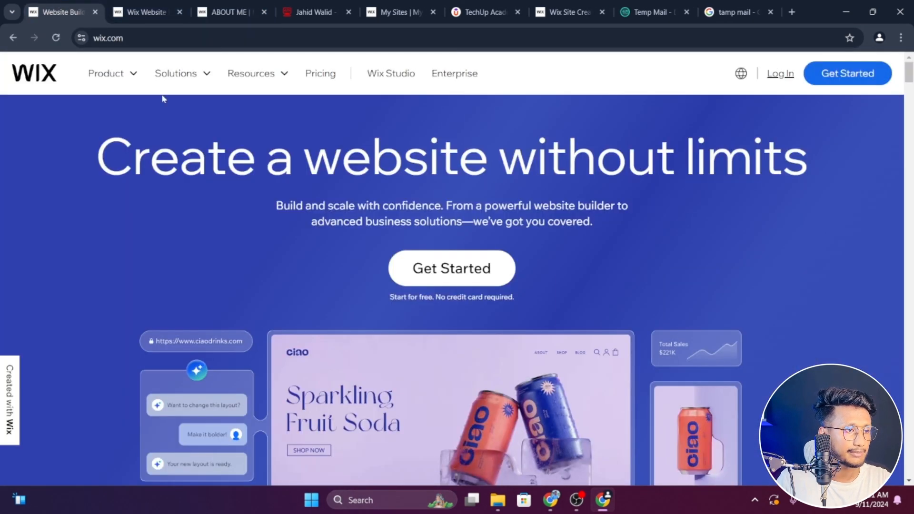
{"action": "left_click", "coordinate": [153, 4]}
{"action": "left_click", "coordinate": [226, 3]}
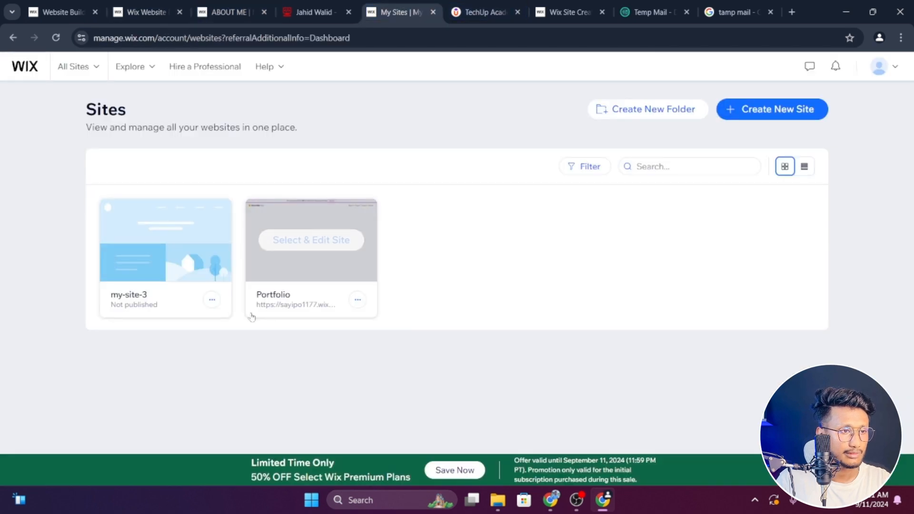
{"action": "left_click", "coordinate": [211, 300]}
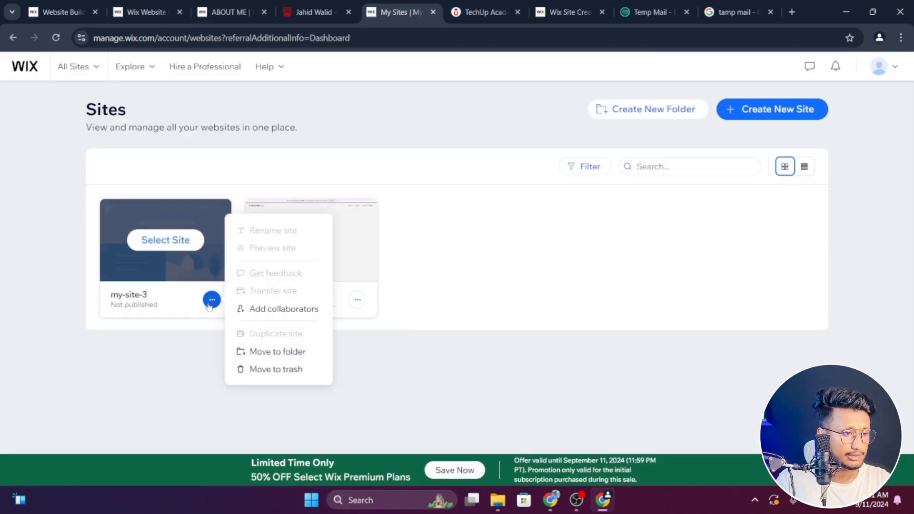
{"action": "left_click", "coordinate": [358, 299]}
{"action": "left_click", "coordinate": [409, 252]}
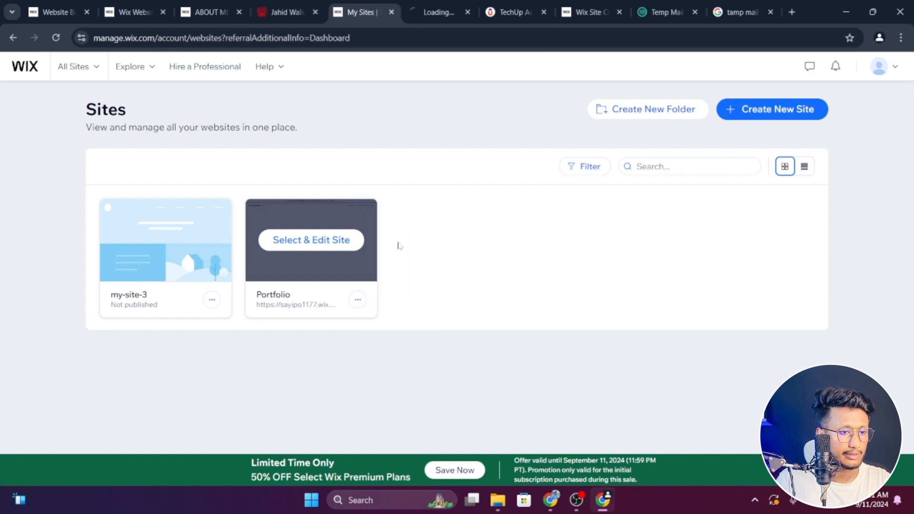
{"action": "left_click", "coordinate": [444, 6]}
Step: Examine the live Portfolio home page and the site-name ending of its free Wix web address
{"action": "left_click", "coordinate": [200, 38]}
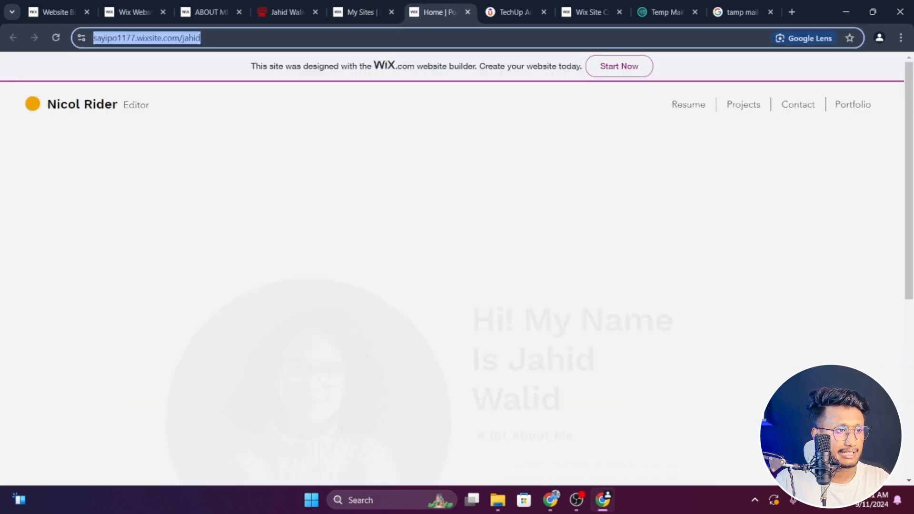
{"action": "scroll", "coordinate": [447, 215], "scroll_direction": "down", "scroll_amount": 6}
{"action": "scroll", "coordinate": [472, 220], "scroll_direction": "up", "scroll_amount": 6}
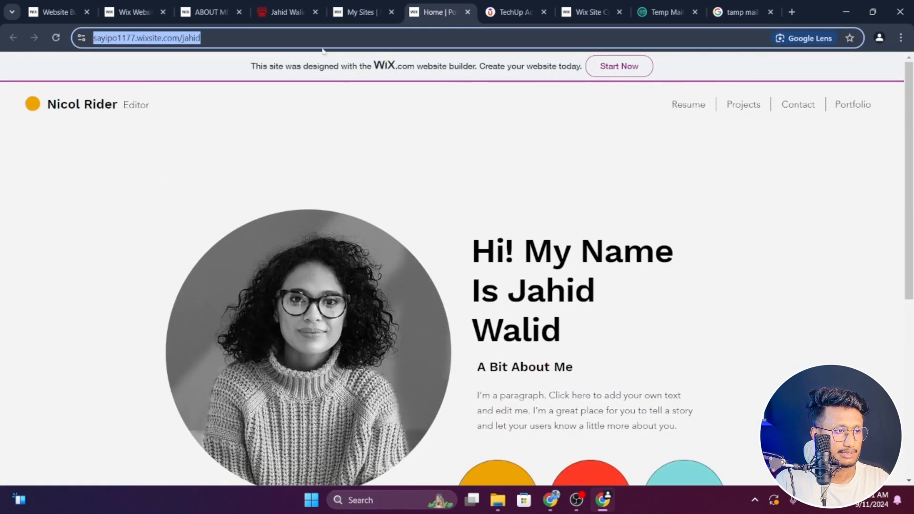
{"action": "key", "text": "End"}
{"action": "key", "text": "ctrl+shift+Left"}
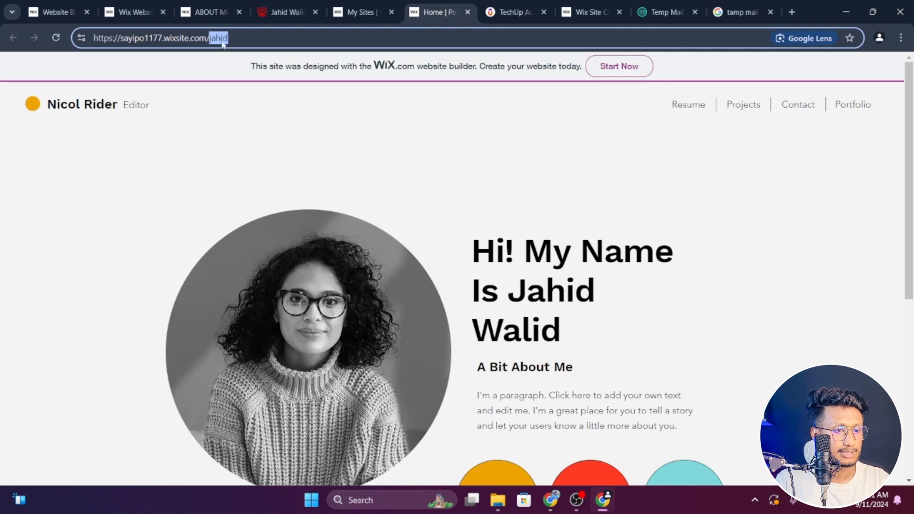
{"action": "left_click_drag", "start_coordinate": [230, 39], "coordinate": [209, 38]}
{"action": "scroll", "coordinate": [514, 213], "scroll_direction": "down", "scroll_amount": 5}
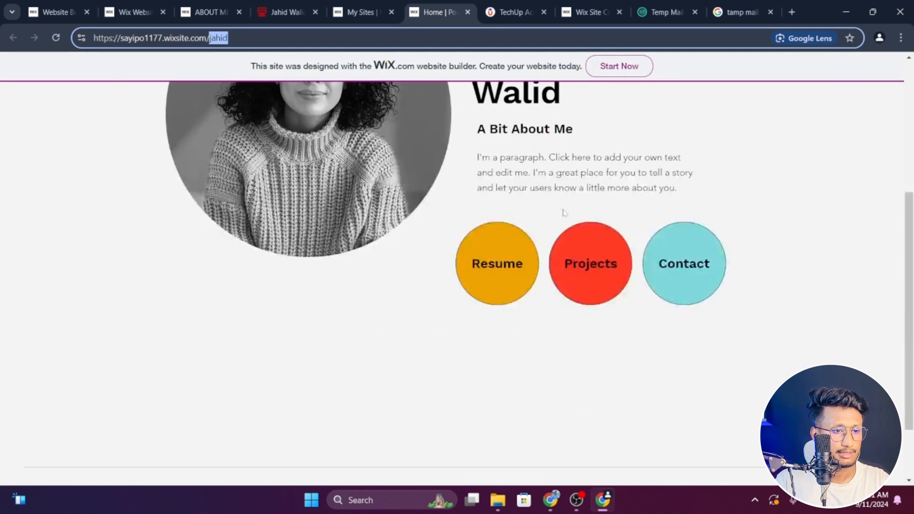
{"action": "scroll", "coordinate": [514, 213], "scroll_direction": "up", "scroll_amount": 5}
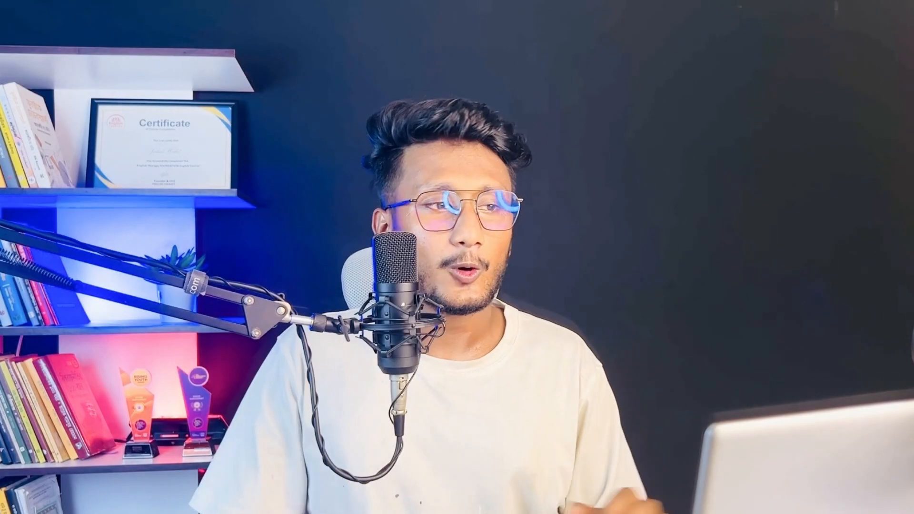